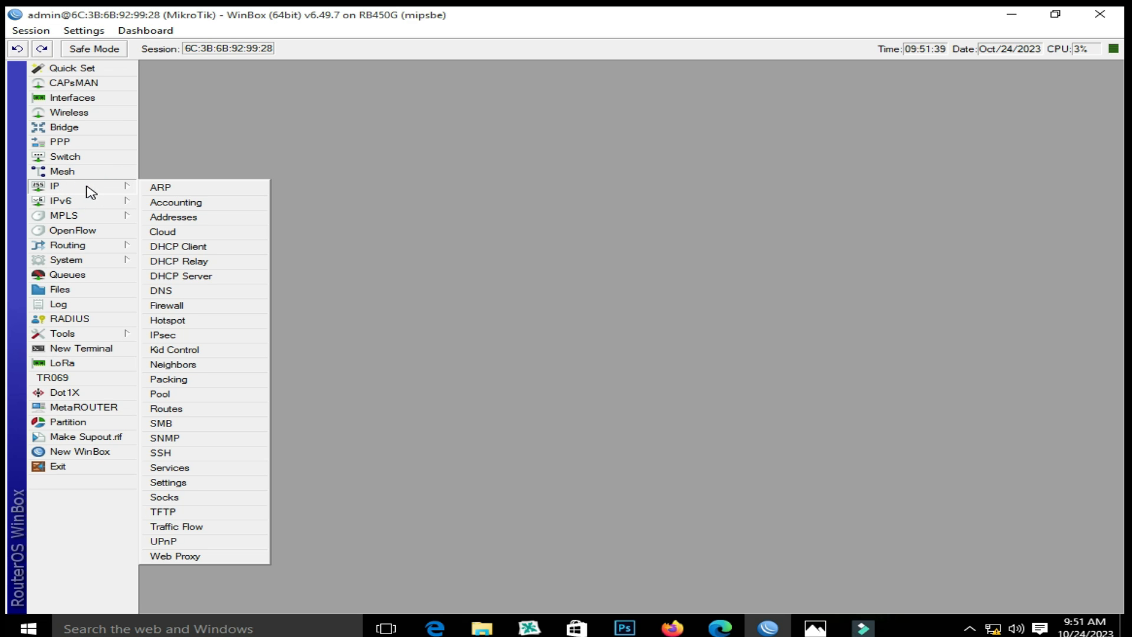
Open IP > Hotspot, move to the Servers list, and launch the Hotspot Setup wizard
left_click(202, 323)
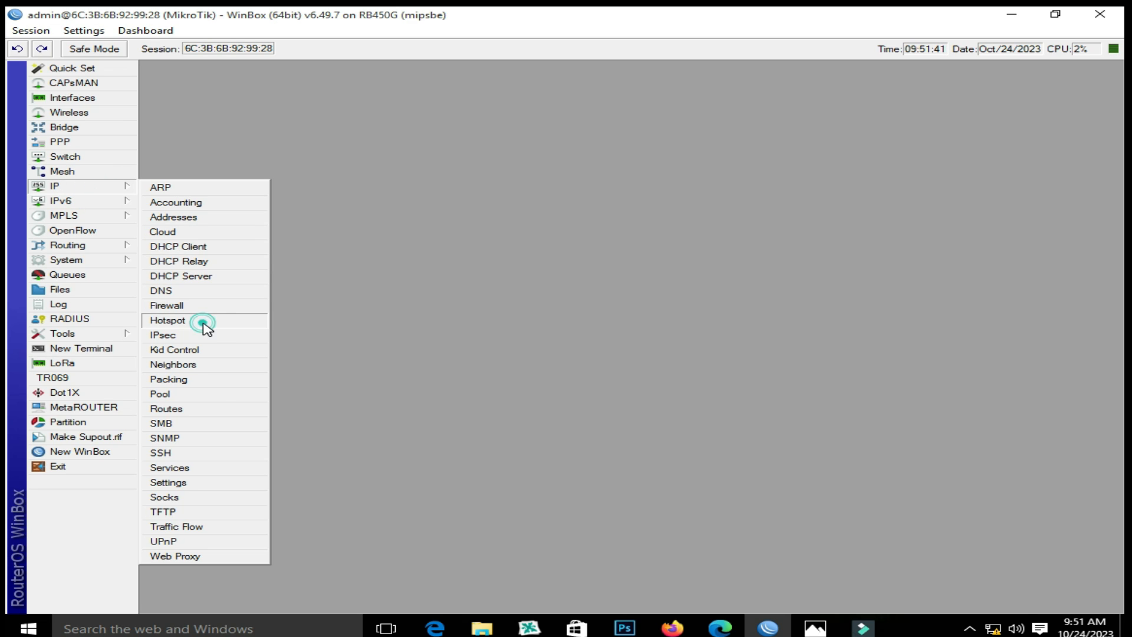
left_click_drag(415, 82, 436, 161)
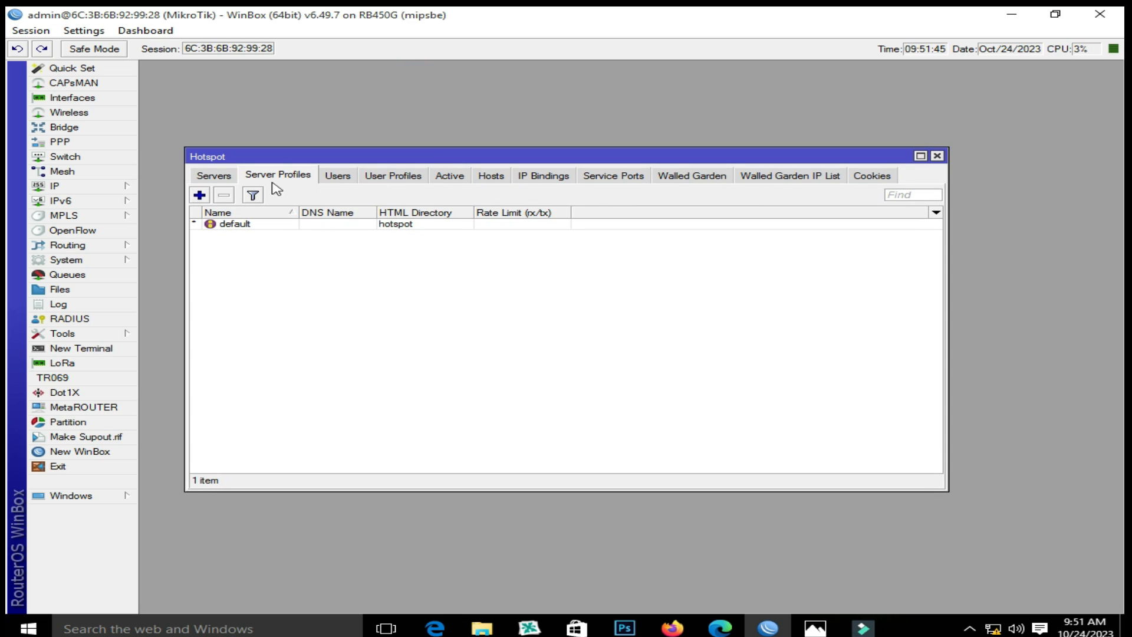
left_click(214, 176)
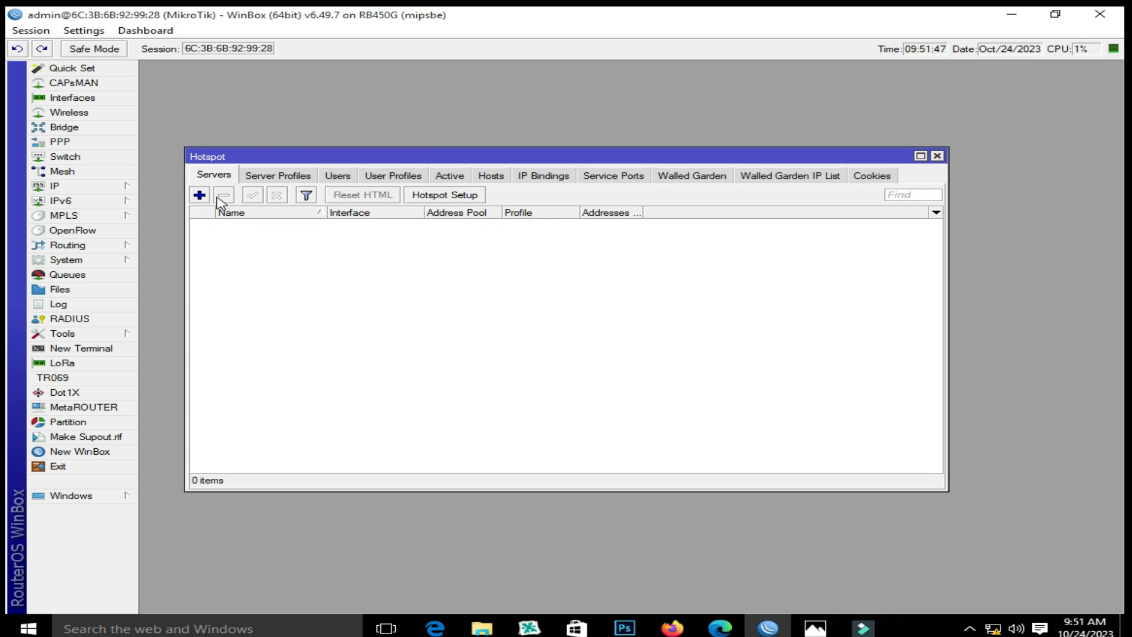
left_click(462, 197)
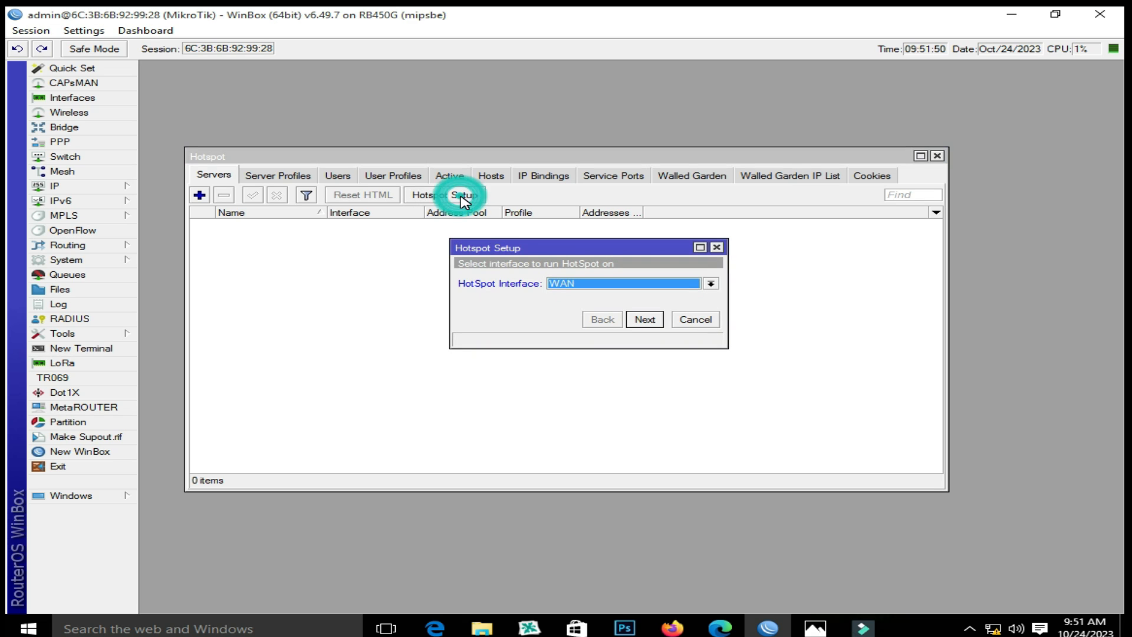
Choose LAN as the hotspot interface, checking the network diagram picture for reference
left_click(705, 285)
left_click(690, 294)
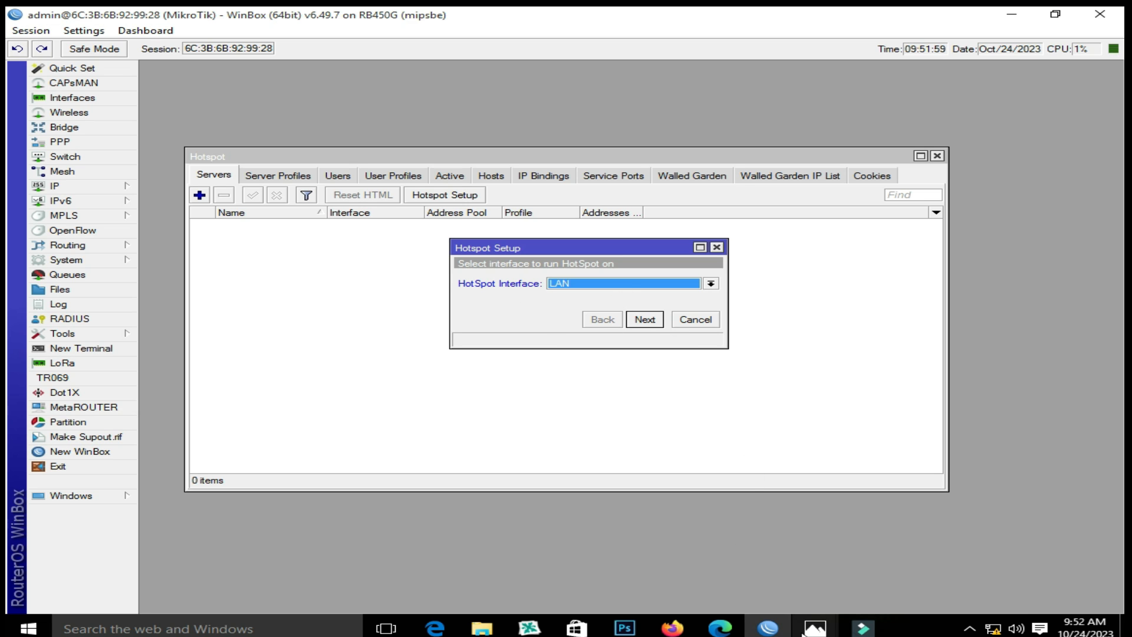
mouse_move(814, 625)
left_click(771, 520)
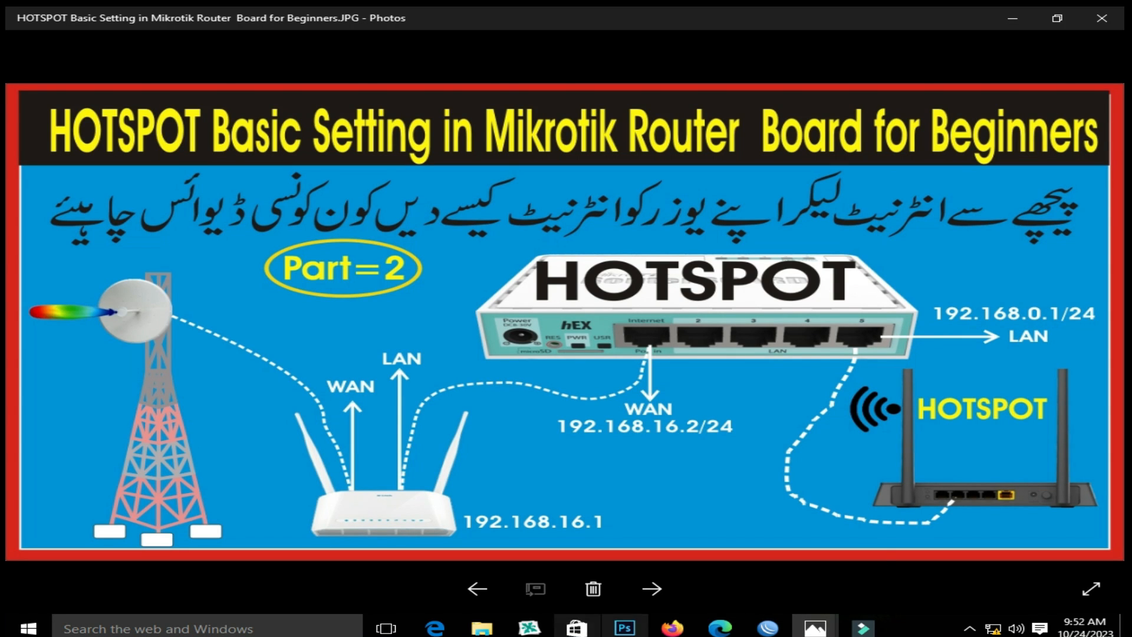
left_click(767, 627)
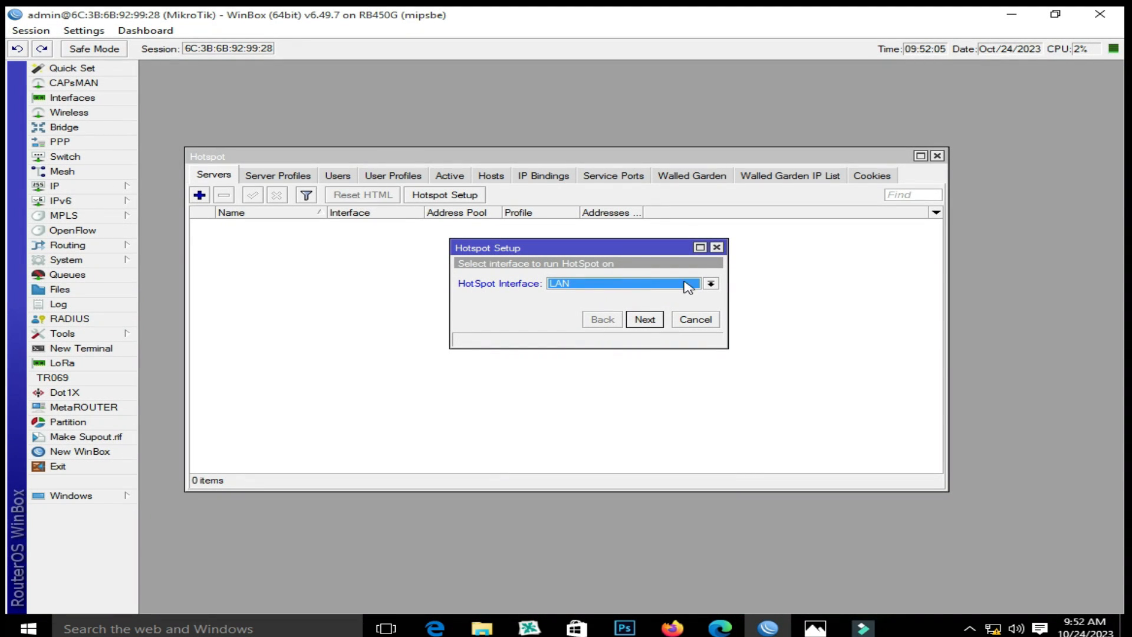
left_click(645, 319)
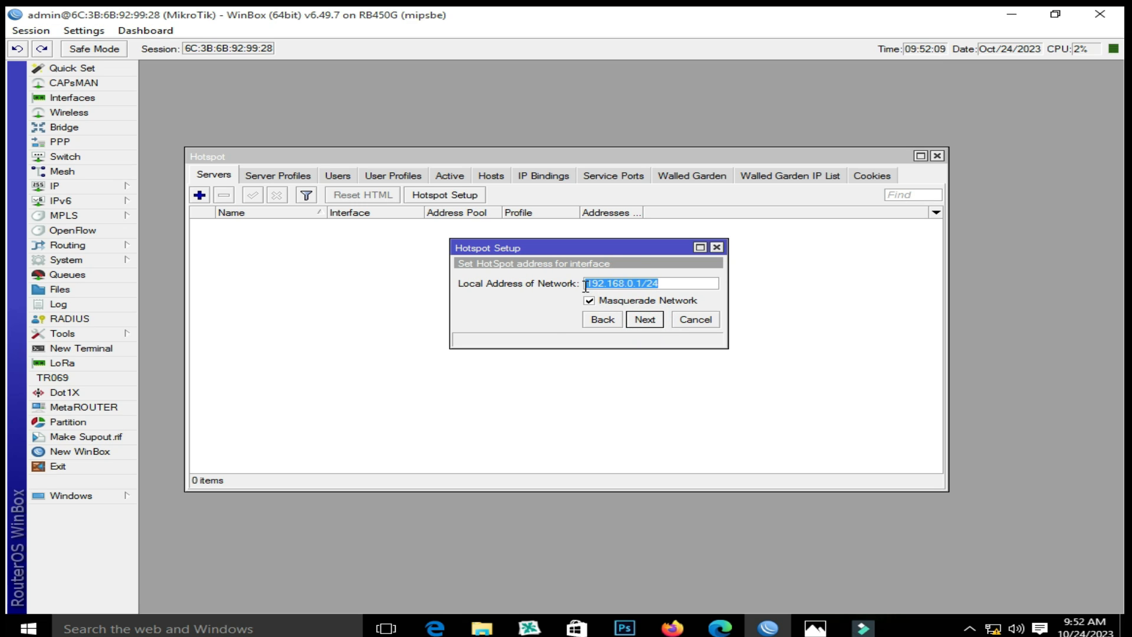
Accept address 192.168.0.1/24 with masquerading and the proposed pool, skipping SSL certificate and SMTP
left_click(648, 324)
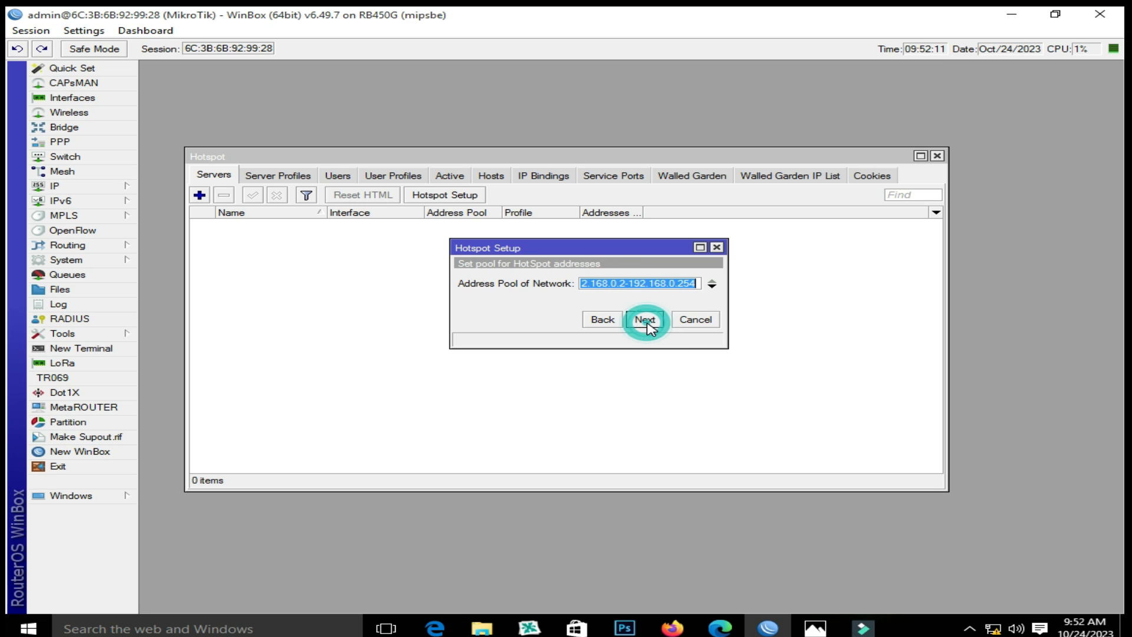
left_click(648, 324)
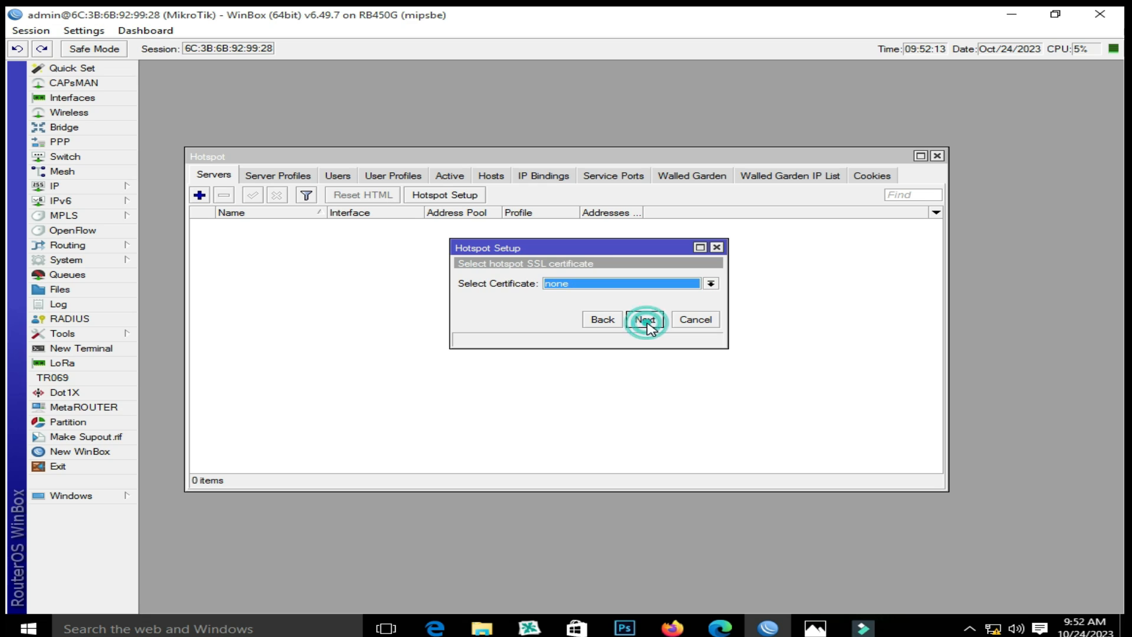
left_click(648, 324)
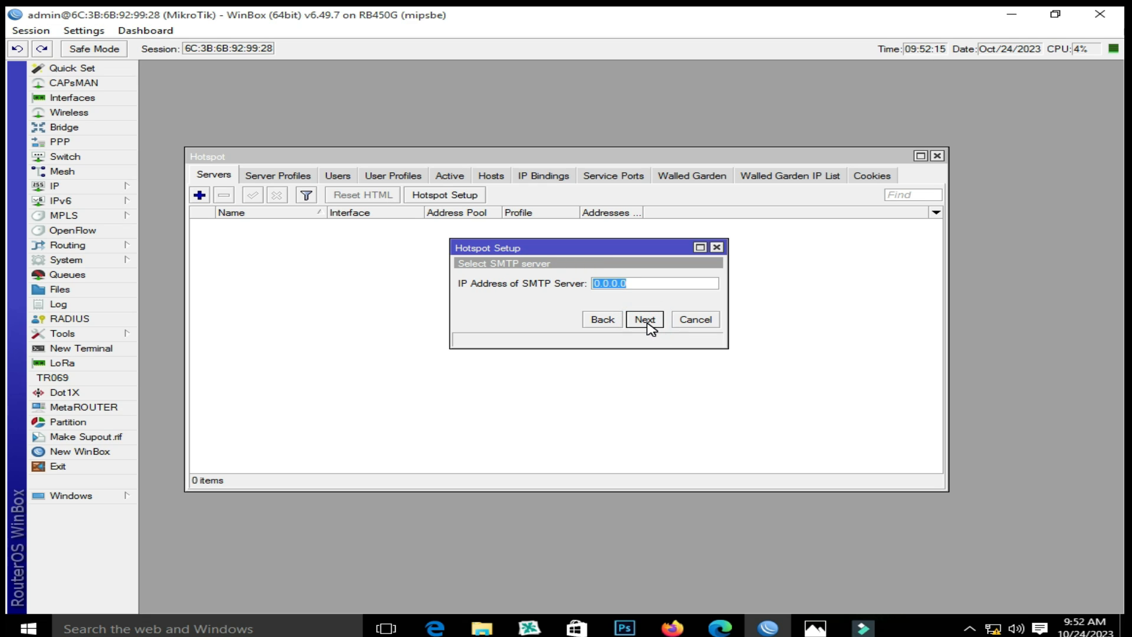
left_click(647, 324)
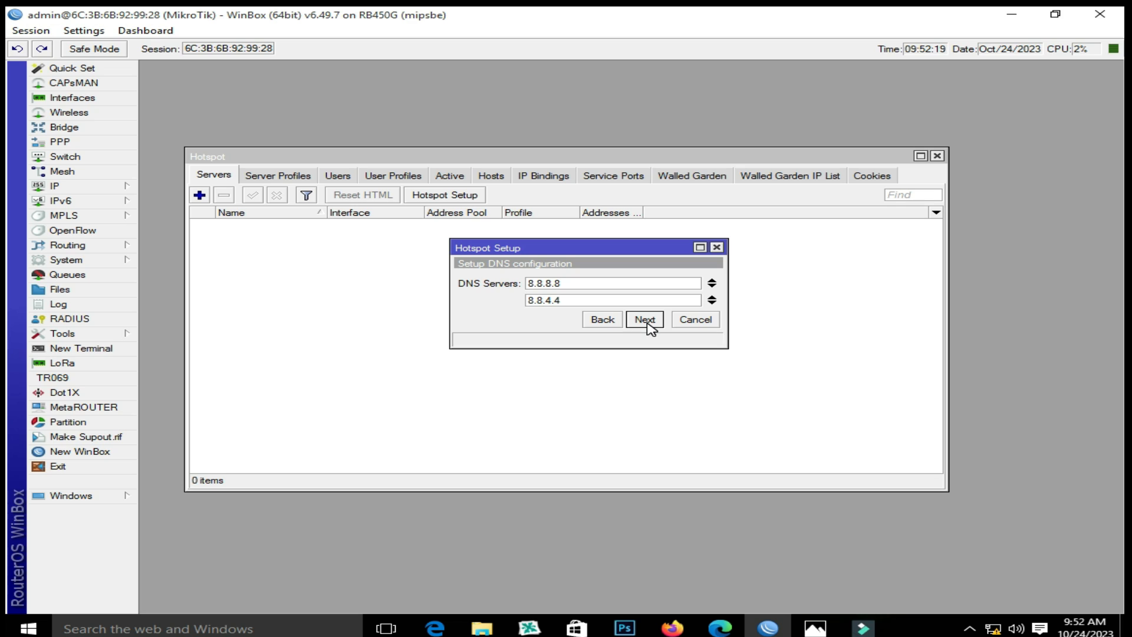
Use DNS servers 8.8.8.8 and 8.8.4.4 with DNS name ahmad.net and finish the wizard
left_click(648, 324)
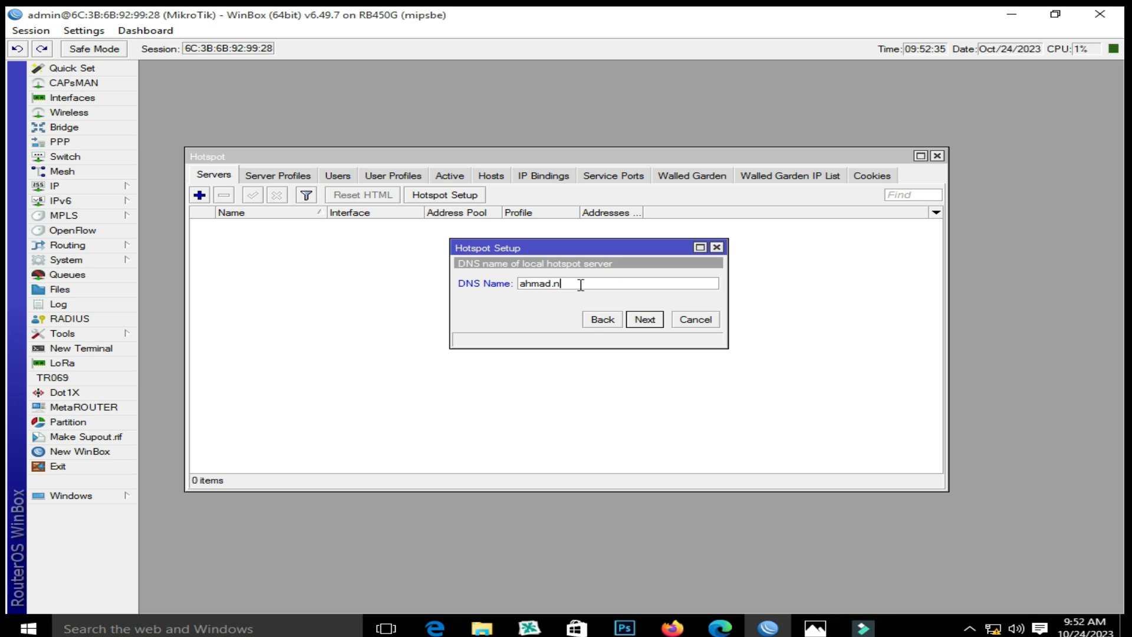
left_click(645, 319)
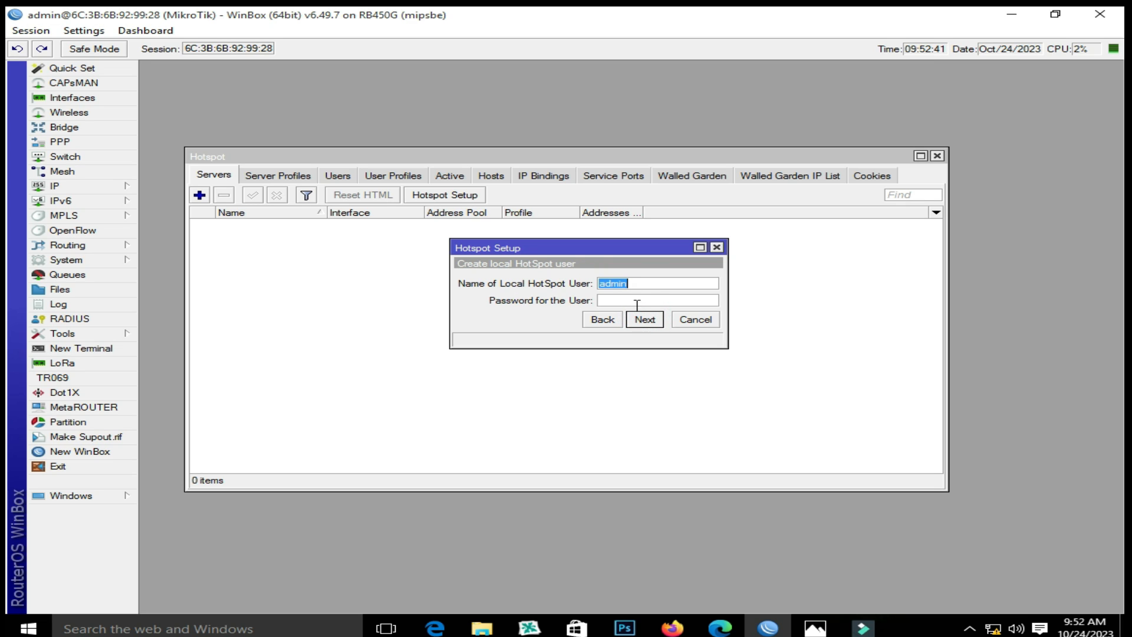
left_click(643, 322)
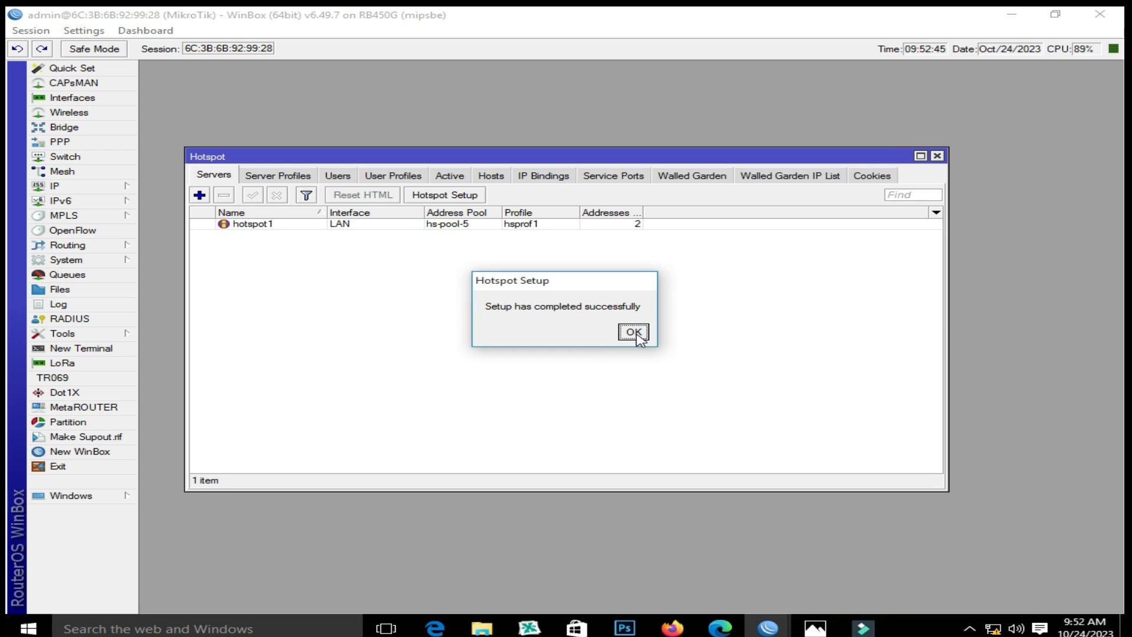
Dismiss the success message and set hotspot1's Addresses Per MAC to 1
left_click(636, 335)
double_click(341, 224)
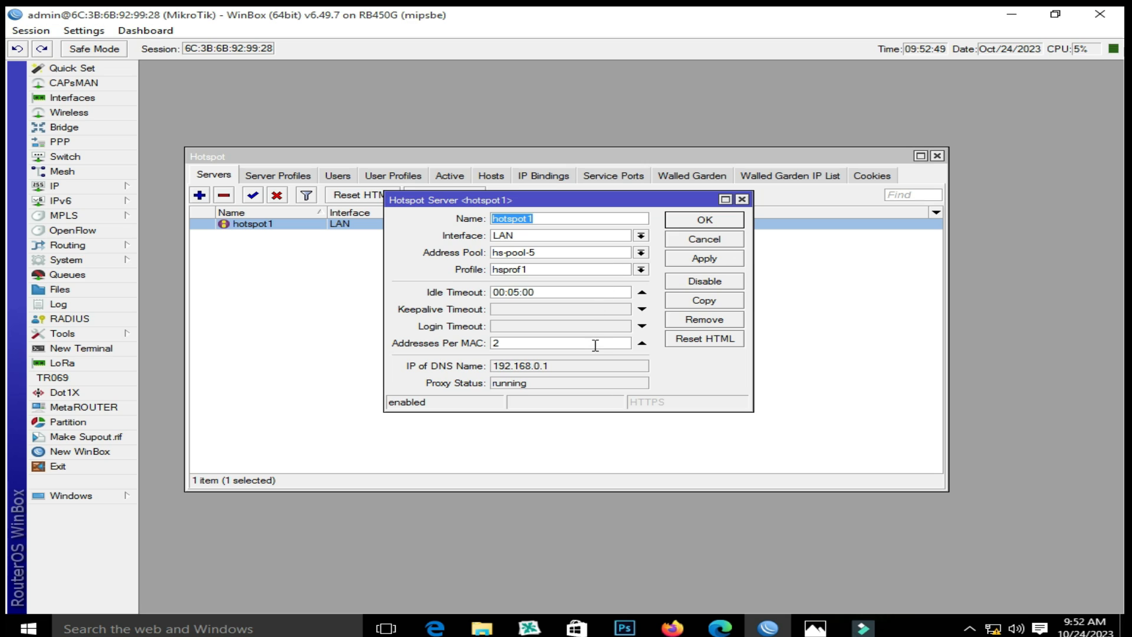
double_click(595, 344)
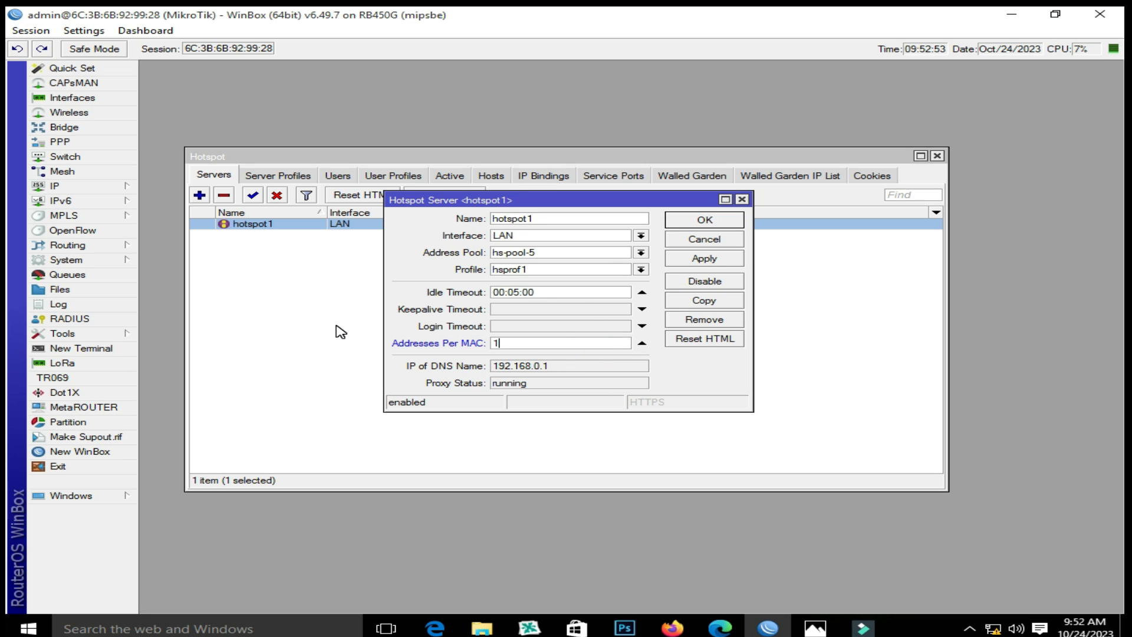
left_click(691, 261)
left_click(698, 223)
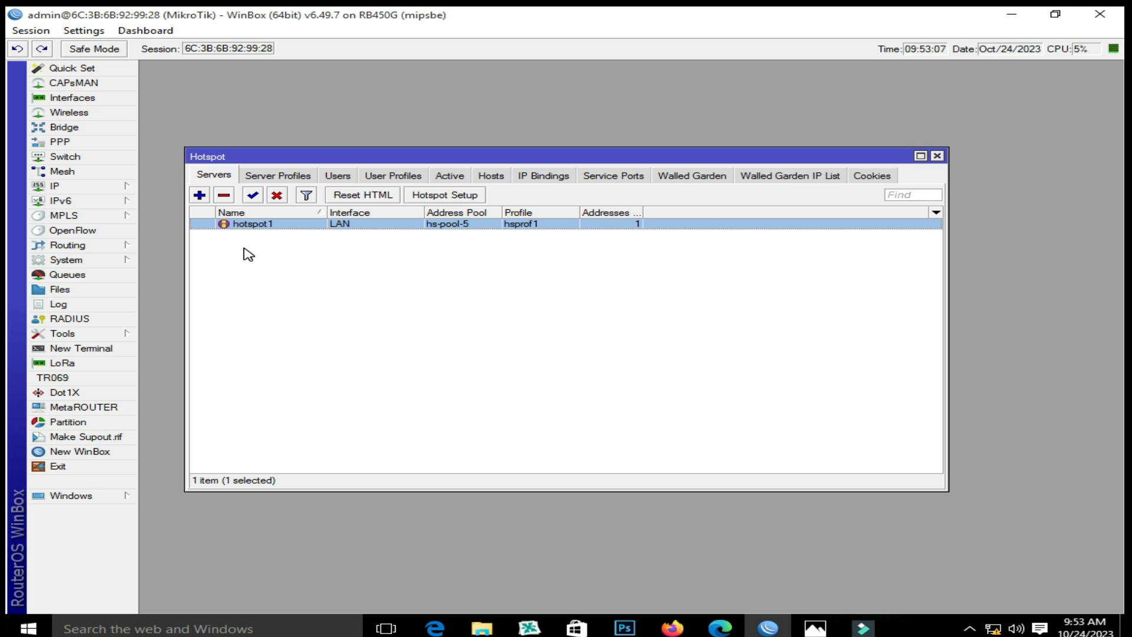
Add a new hotspot user profile named 2MB using address pool hs-pool-5
left_click(393, 175)
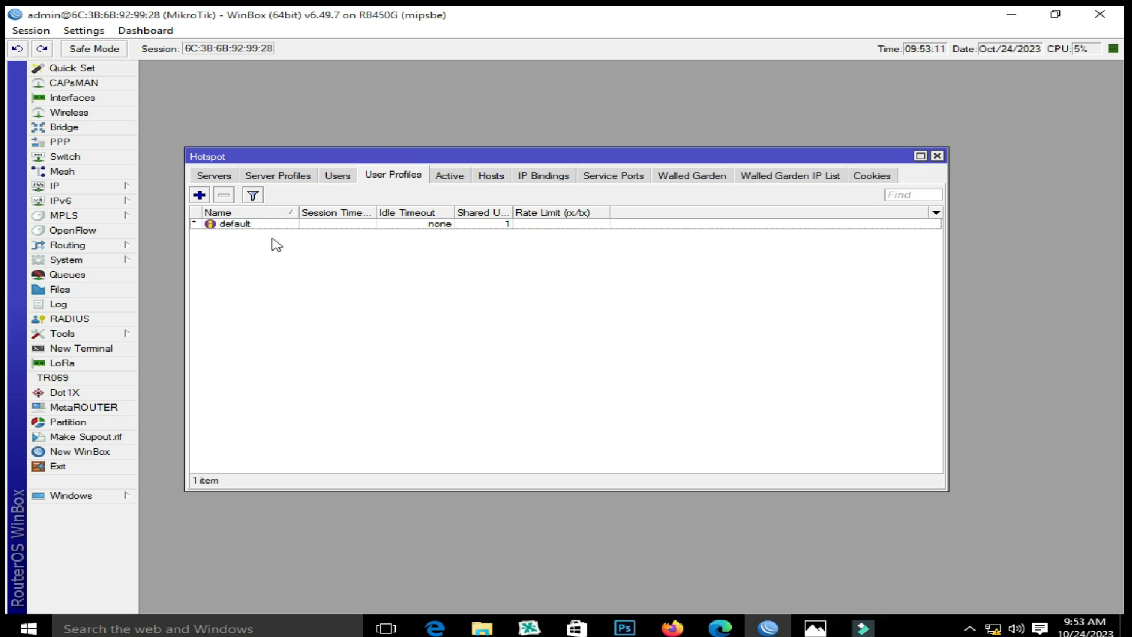
left_click(200, 195)
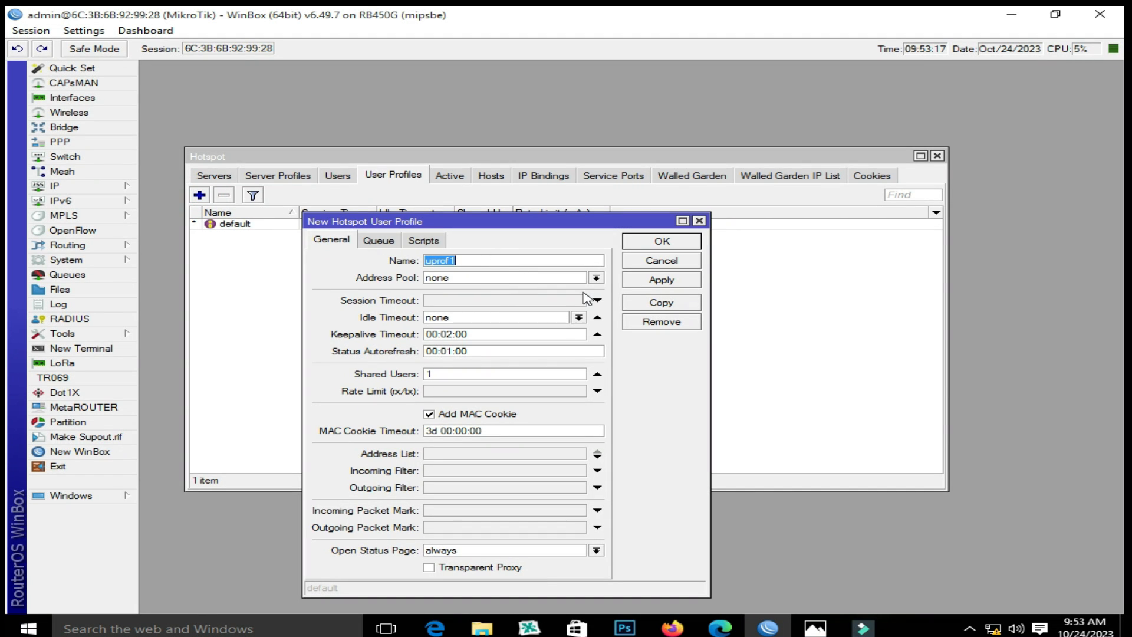
type("2MB")
left_click(597, 278)
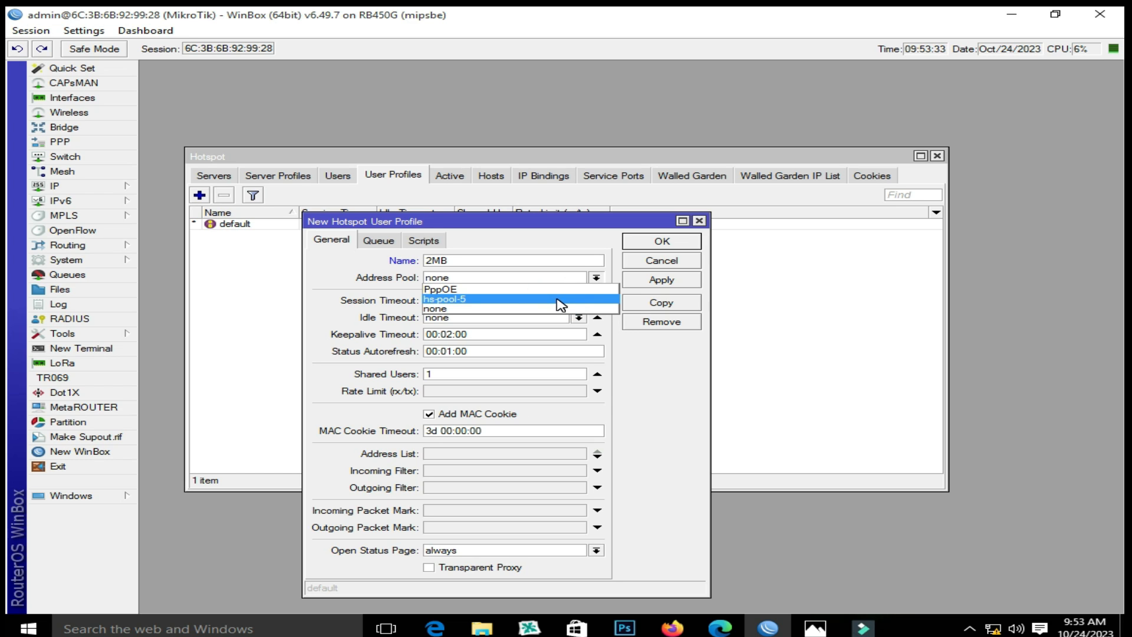
left_click(560, 304)
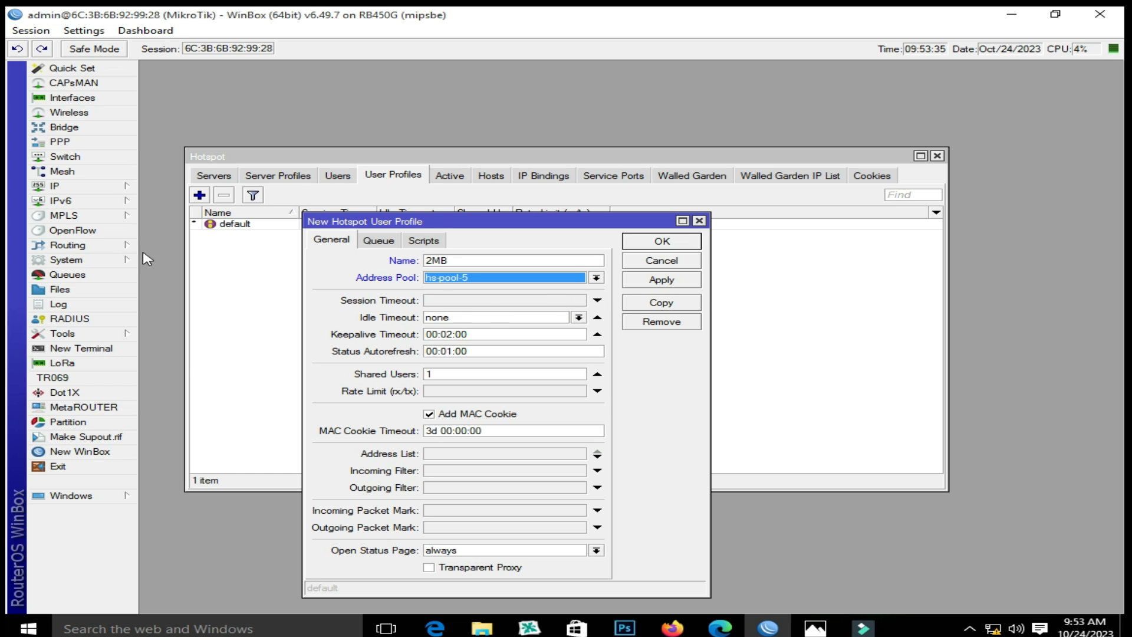
Verify hs-pool-5 in the IP address pools, then give the profile a 2M/2M rate limit
left_click(101, 188)
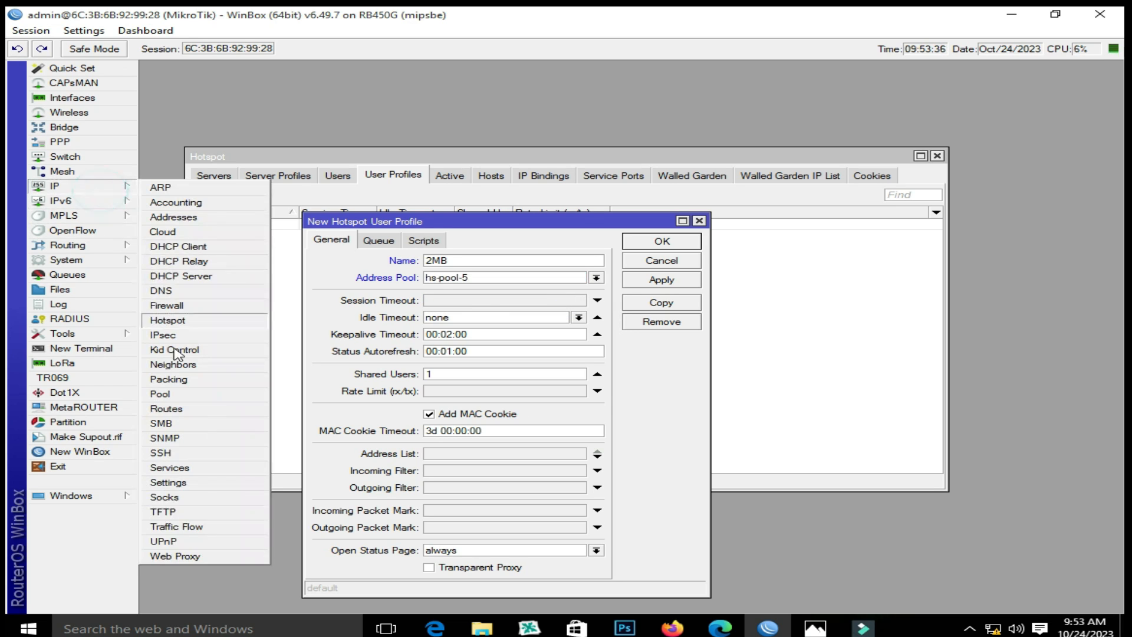
left_click(200, 392)
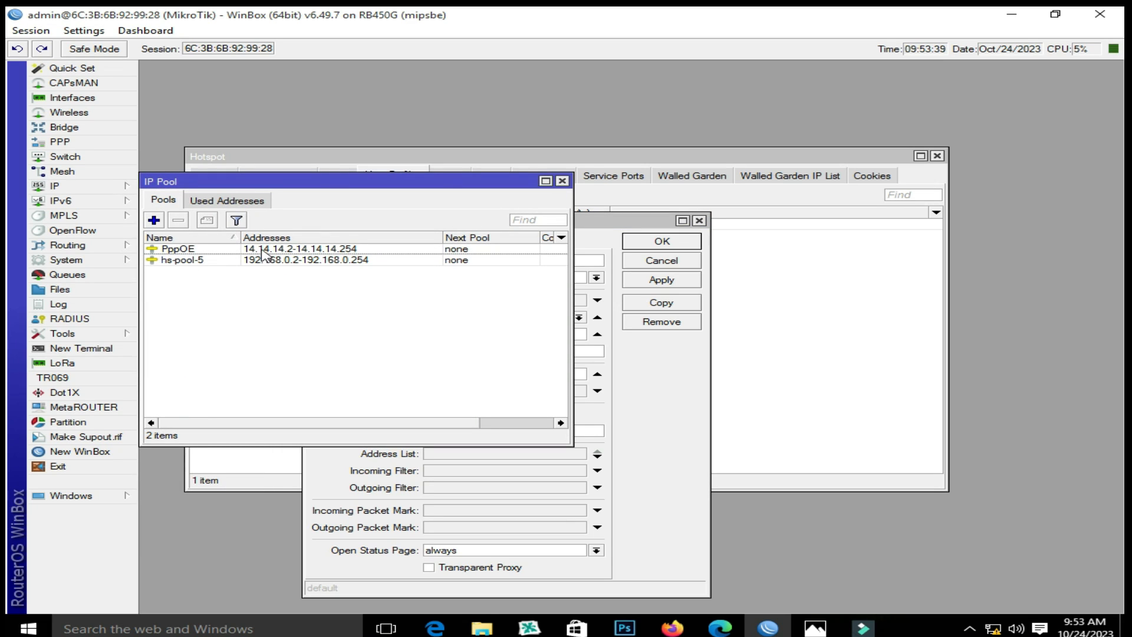
left_click(175, 262)
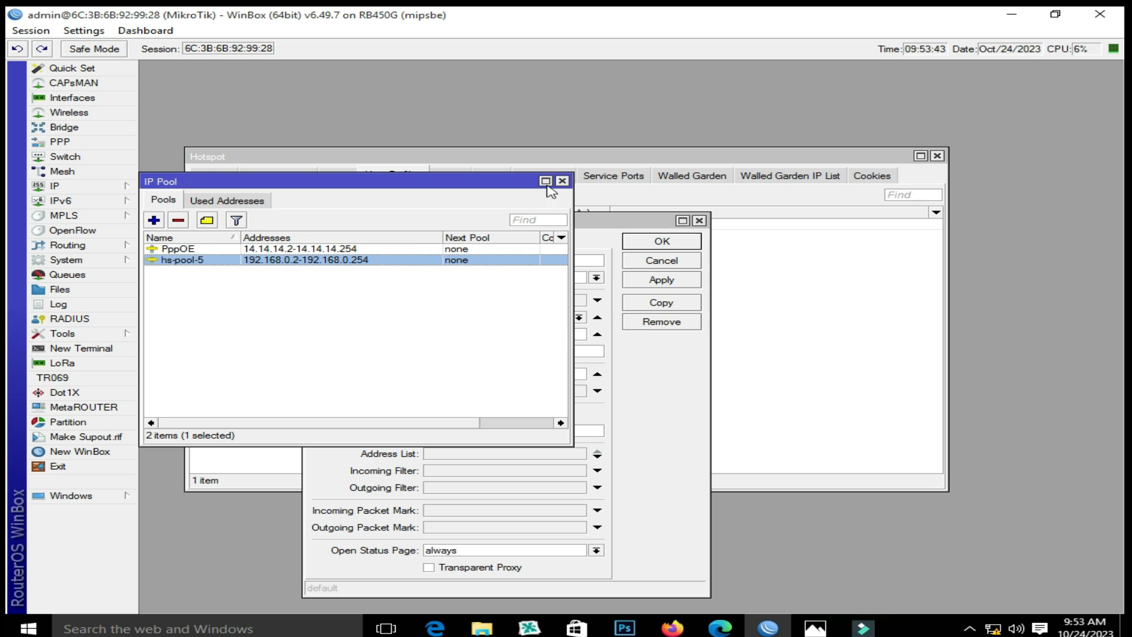
left_click(564, 181)
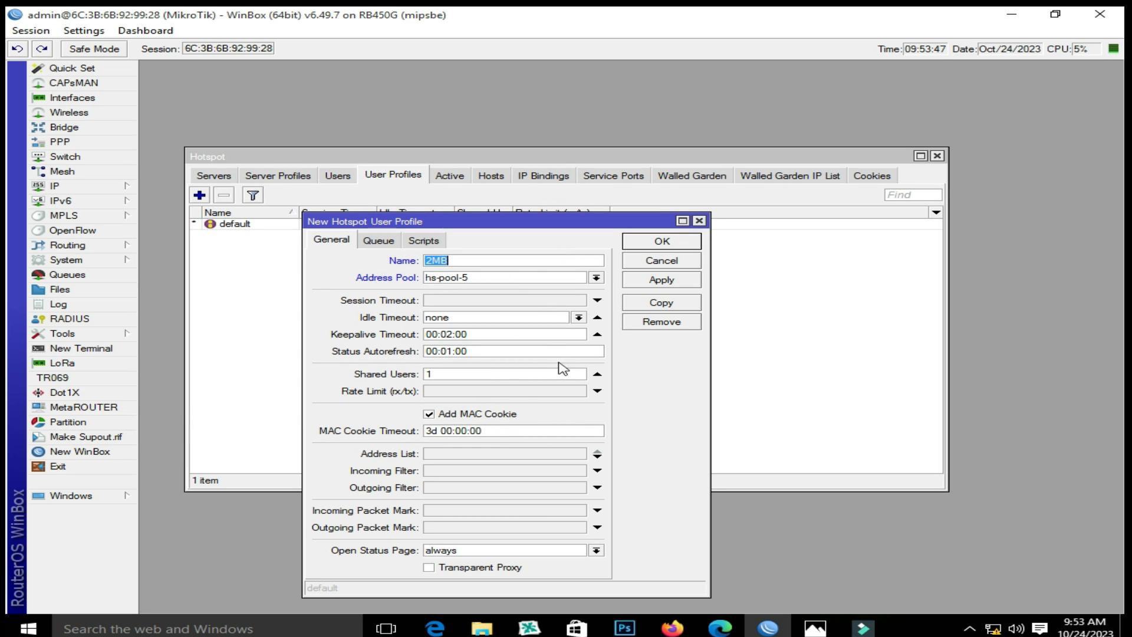
left_click(498, 391)
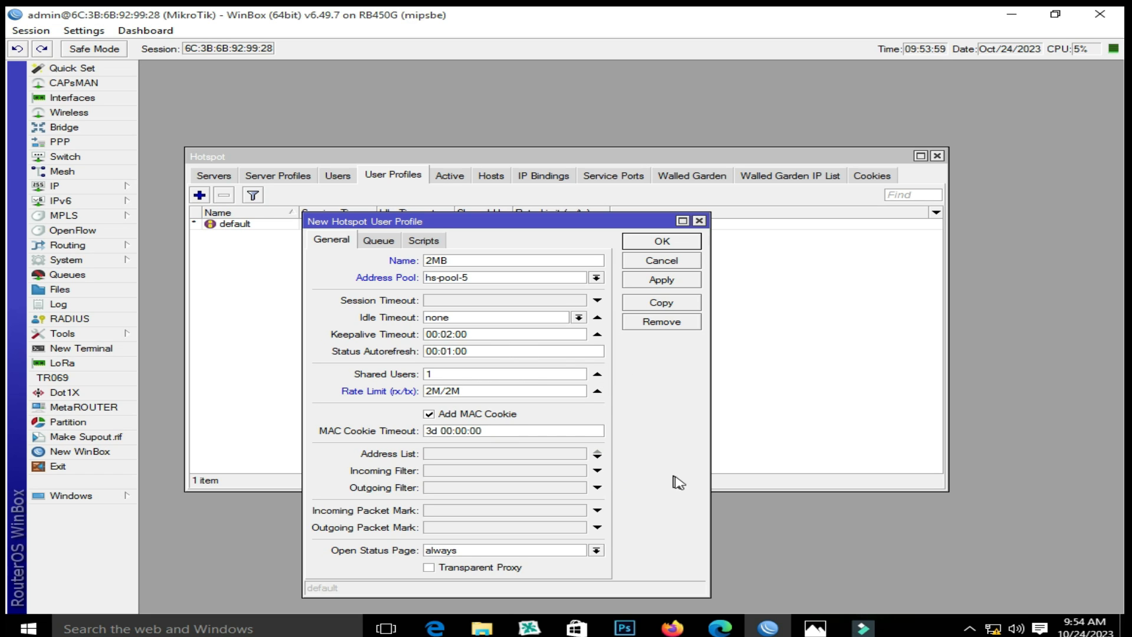
Save the 2MB profile and copy it as 4MB with rate limit 4M/4M
left_click(675, 283)
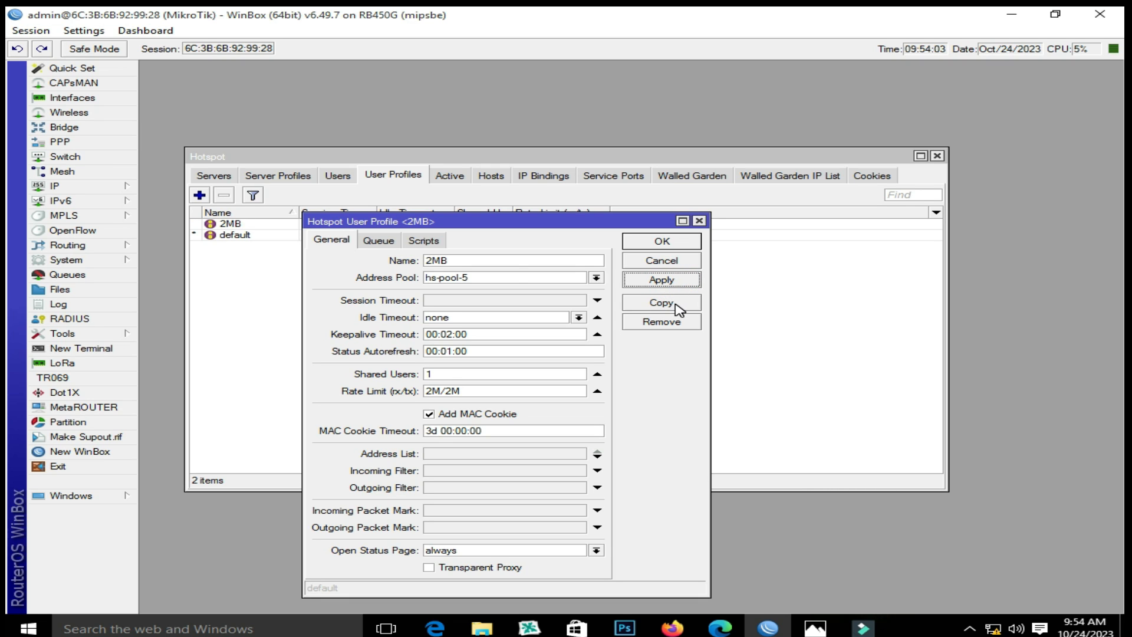
left_click(676, 306)
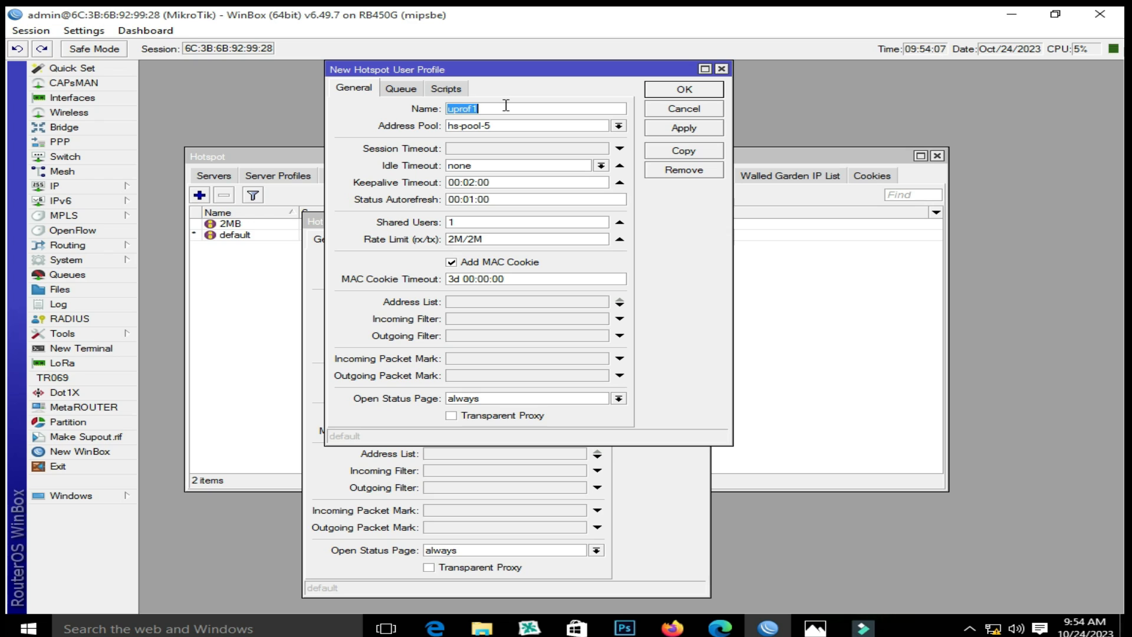
type("4MB")
left_click(454, 239)
key("BackSpace")
type("4")
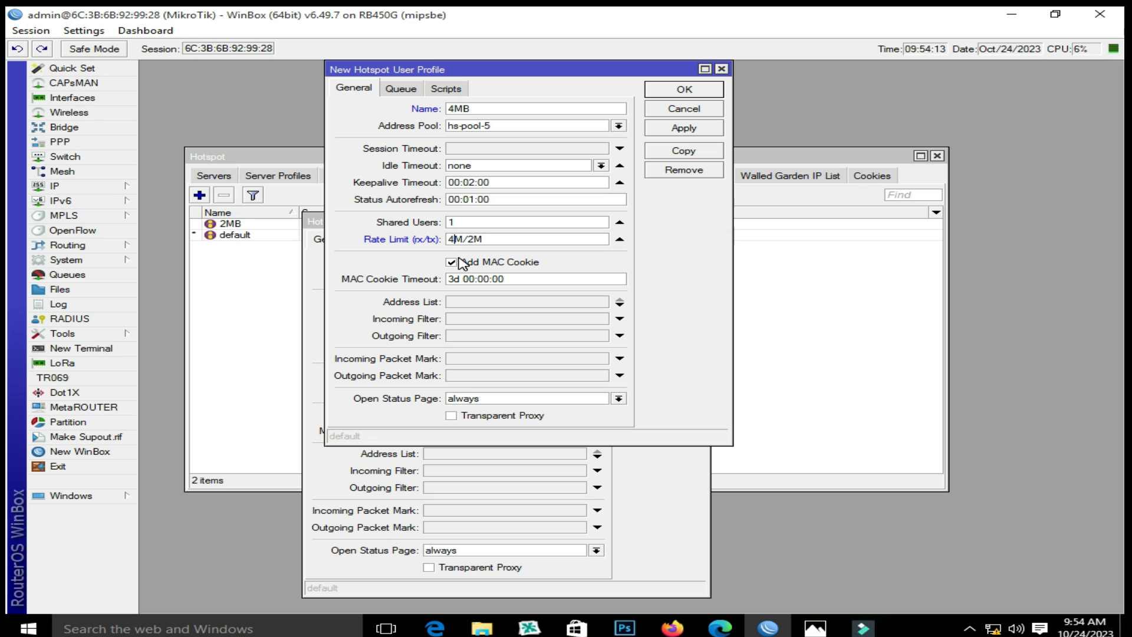
left_click_drag(468, 238, 475, 240)
type("4")
Save the 4MB profile, close both profile dialogs, and review 2MB and 4MB in the list
left_click(681, 129)
left_click(681, 90)
left_click(681, 234)
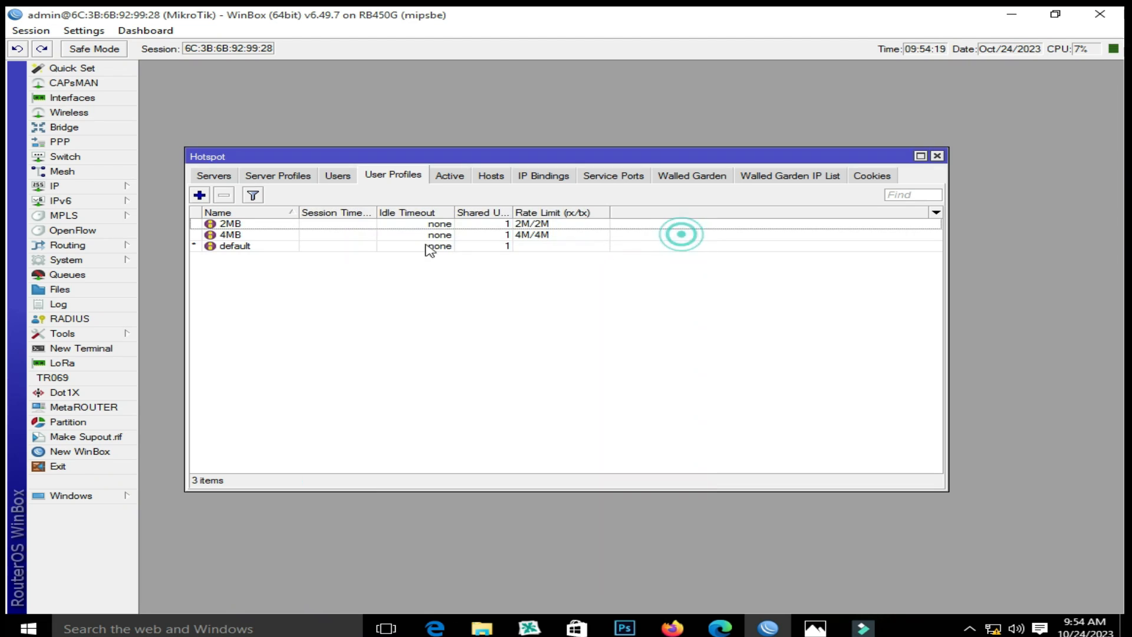
left_click(227, 224)
left_click(233, 235)
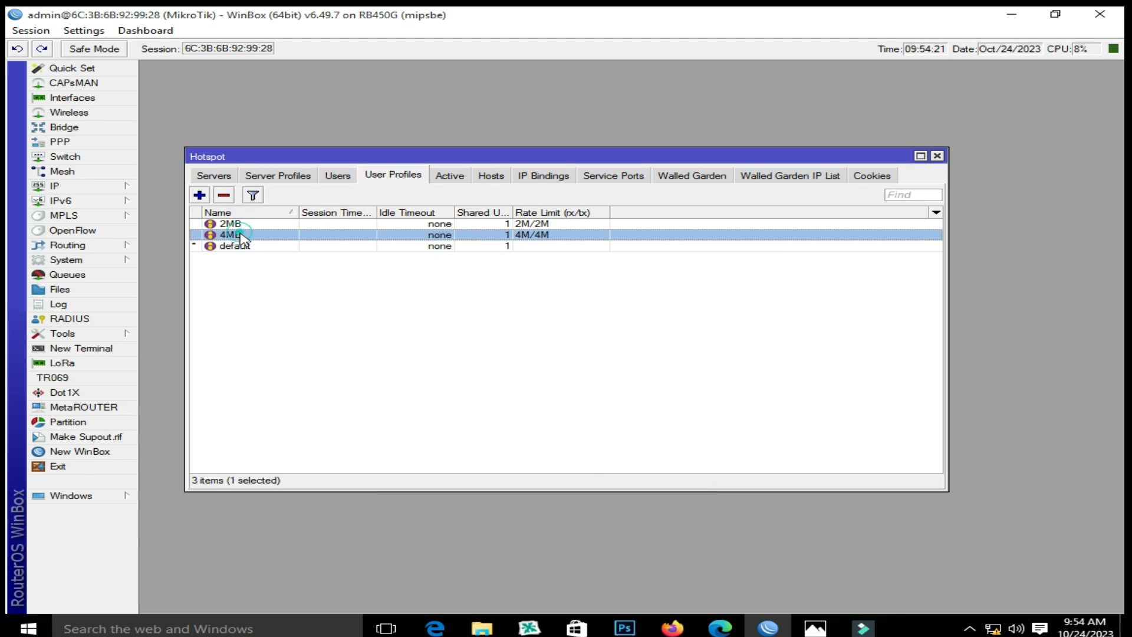
left_click(239, 224)
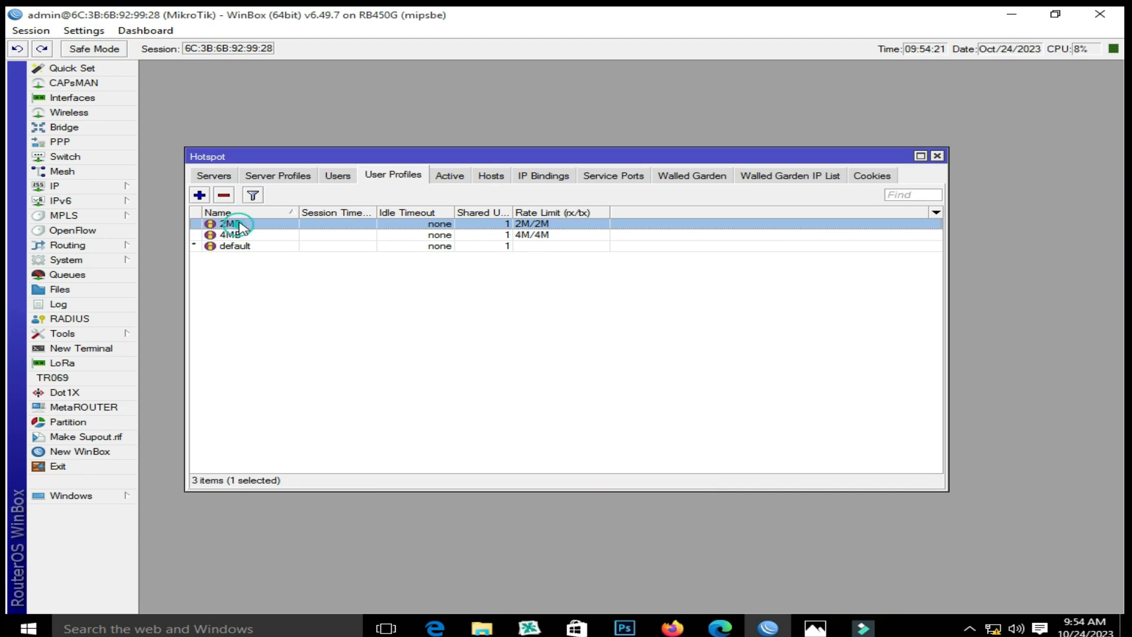
Start a new hotspot user assigned to server hotspot1
left_click(337, 175)
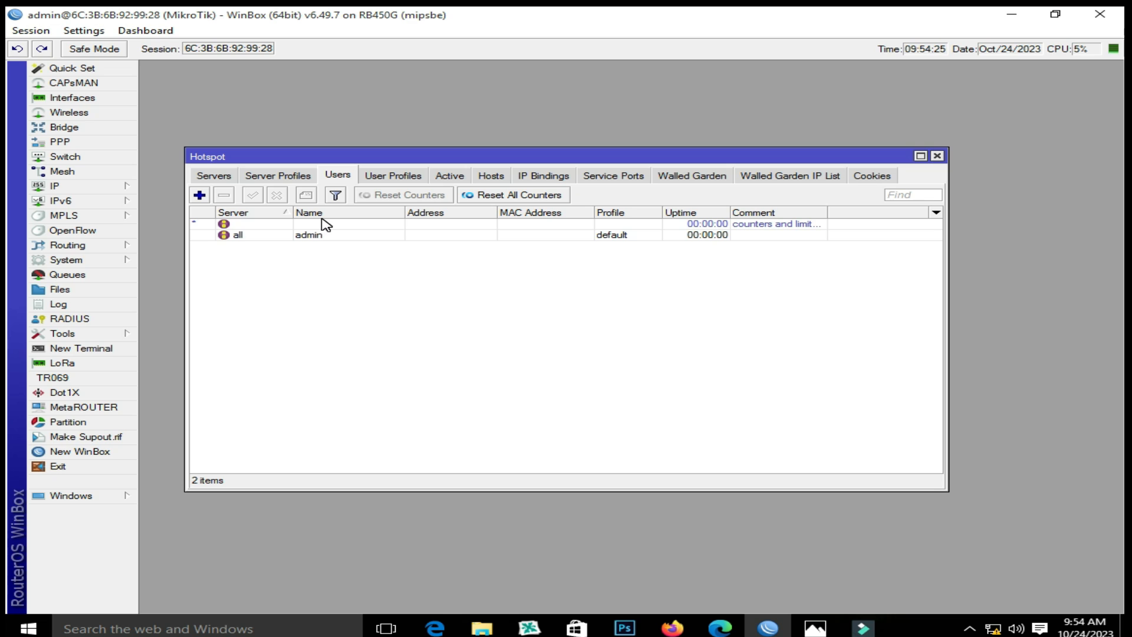
left_click(199, 194)
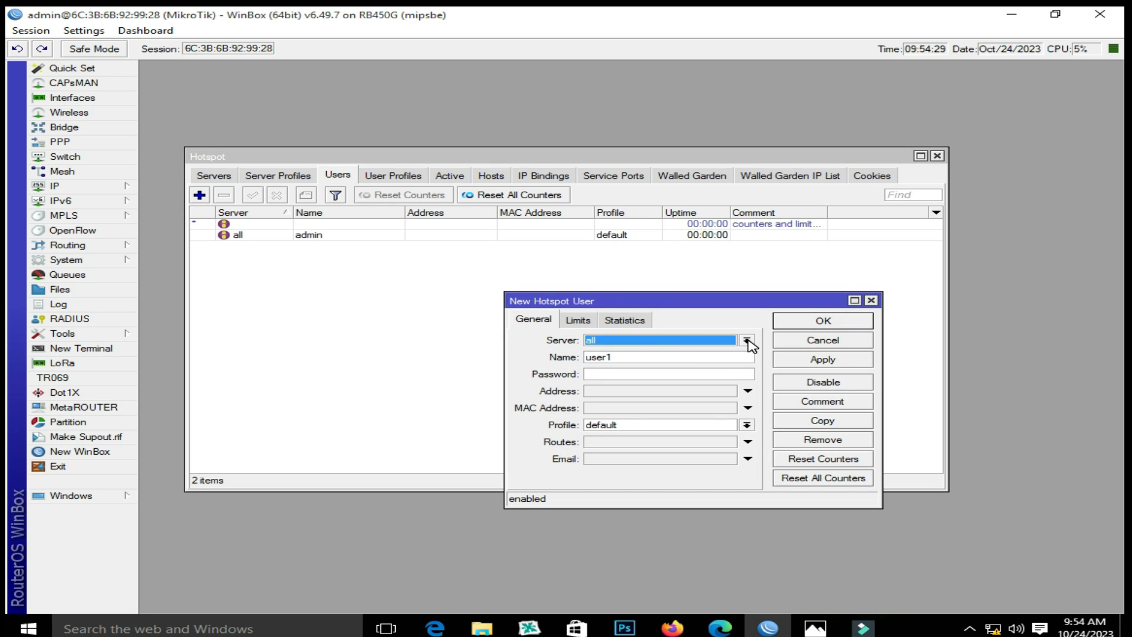
left_click(747, 341)
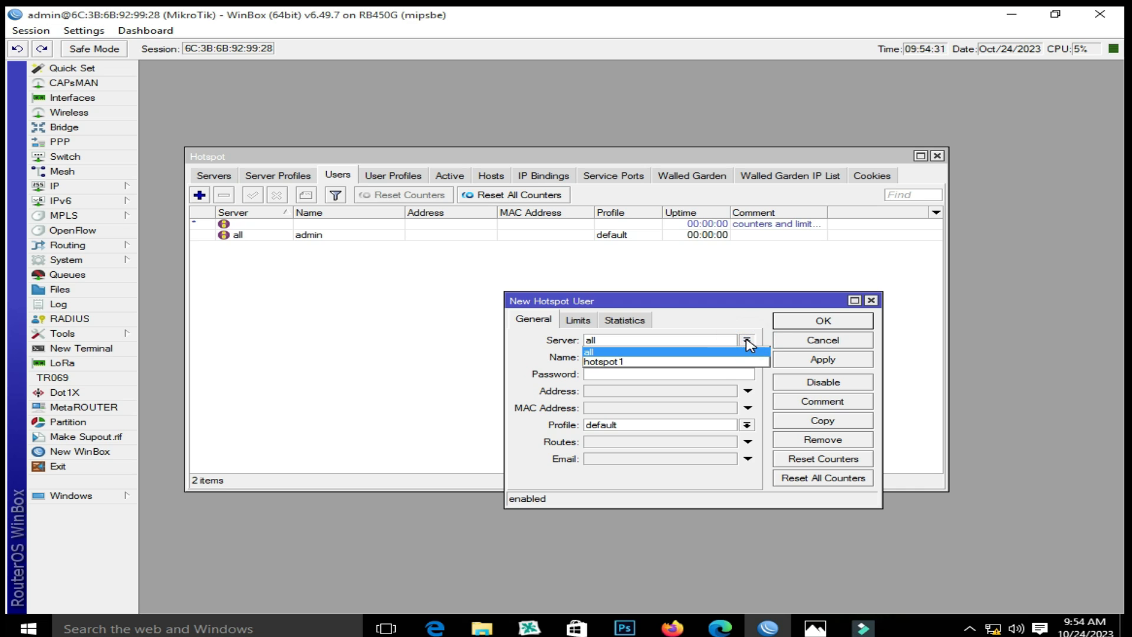
left_click(744, 362)
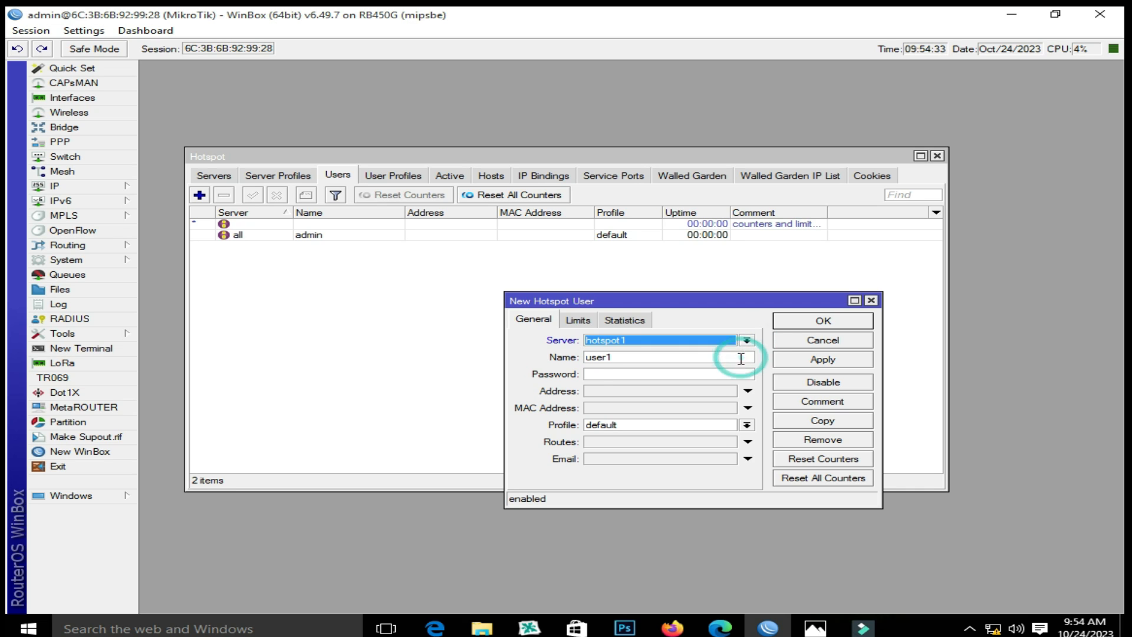
Enter the user's name and password, choose profile 2MB, and save the user
left_click(630, 358)
left_click_drag(630, 358, 338, 401)
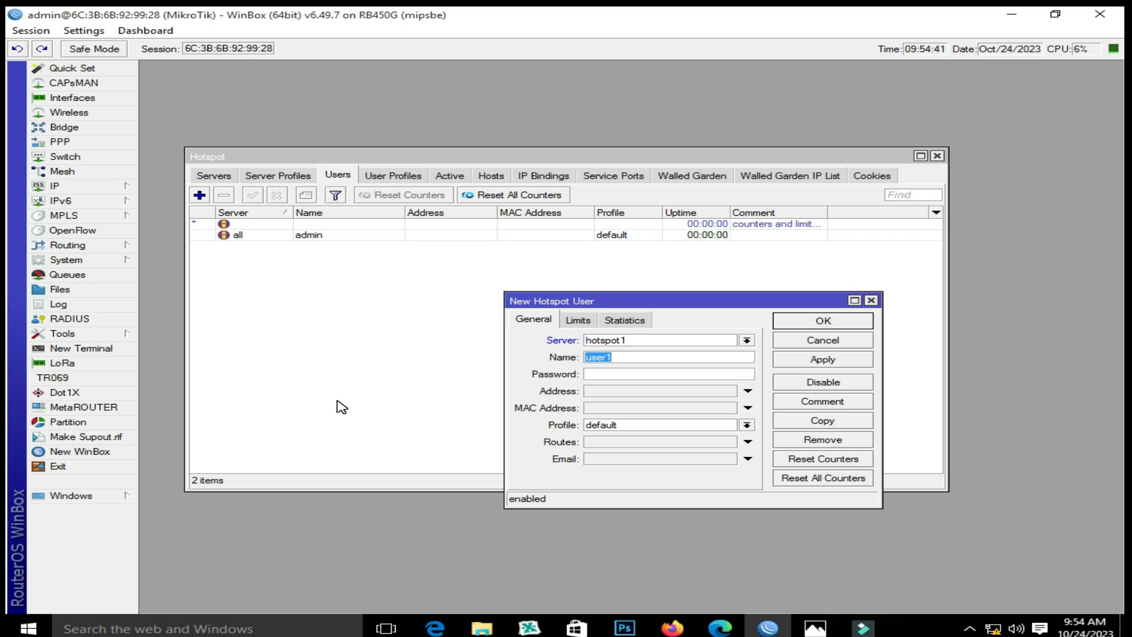
type("Ali")
left_click(614, 375)
left_click(747, 424)
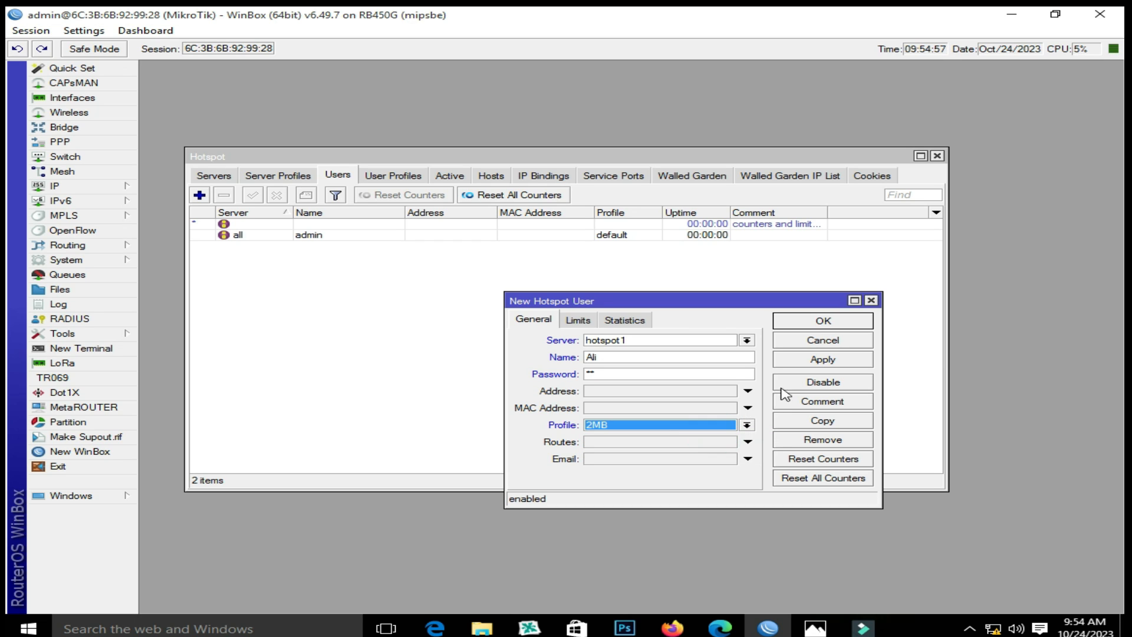
left_click(826, 360)
left_click(823, 320)
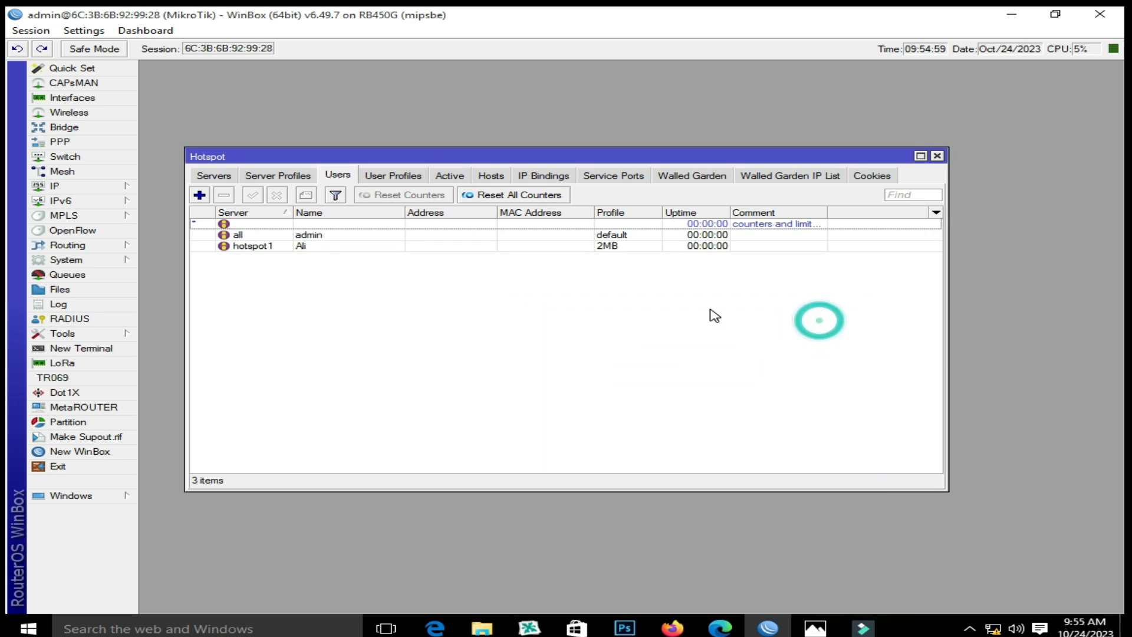
left_click(318, 248)
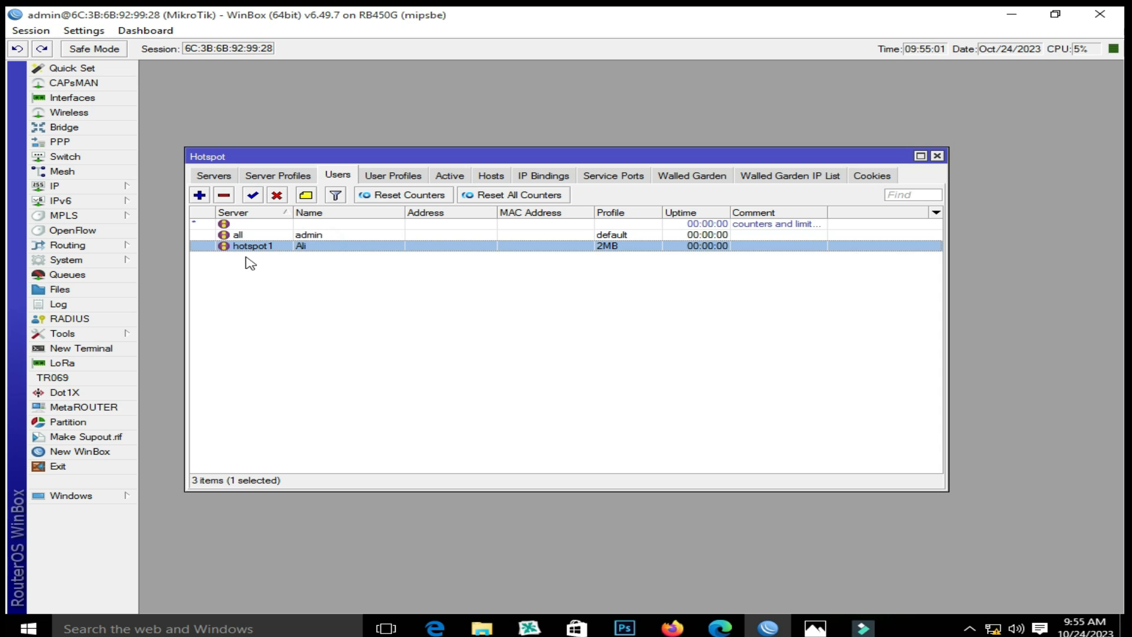
left_click(272, 176)
double_click(254, 235)
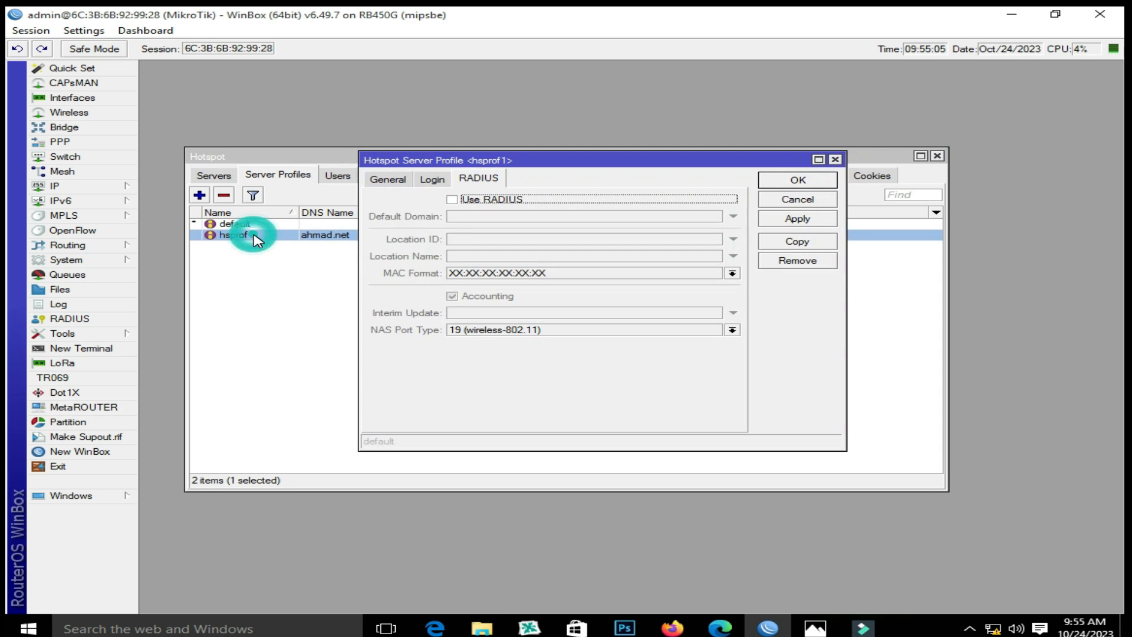
left_click(376, 181)
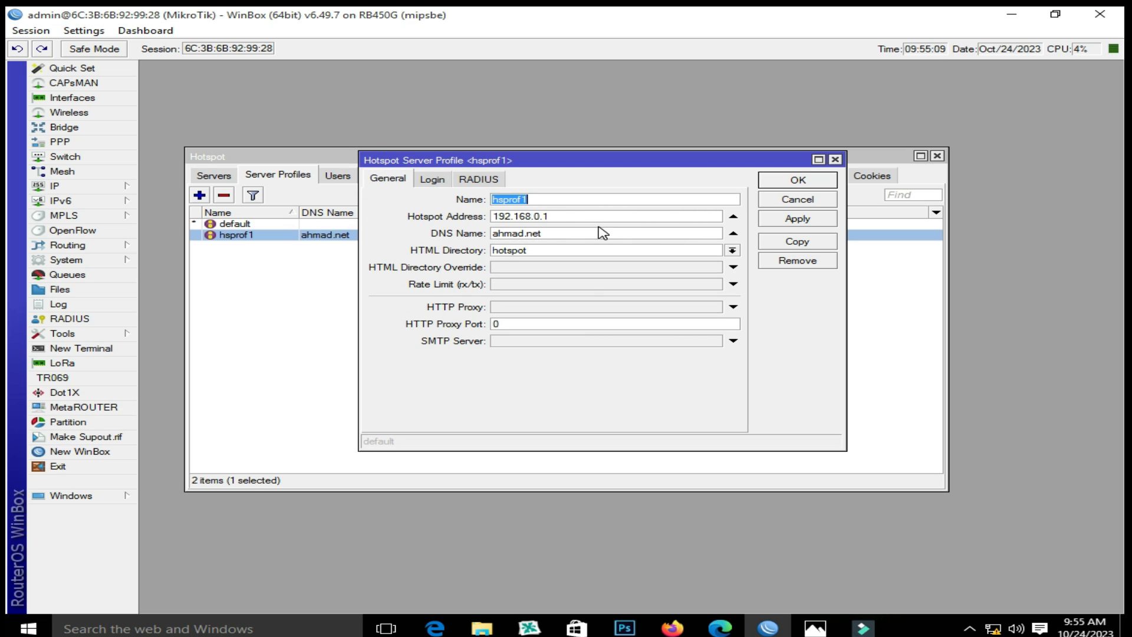
left_click(433, 180)
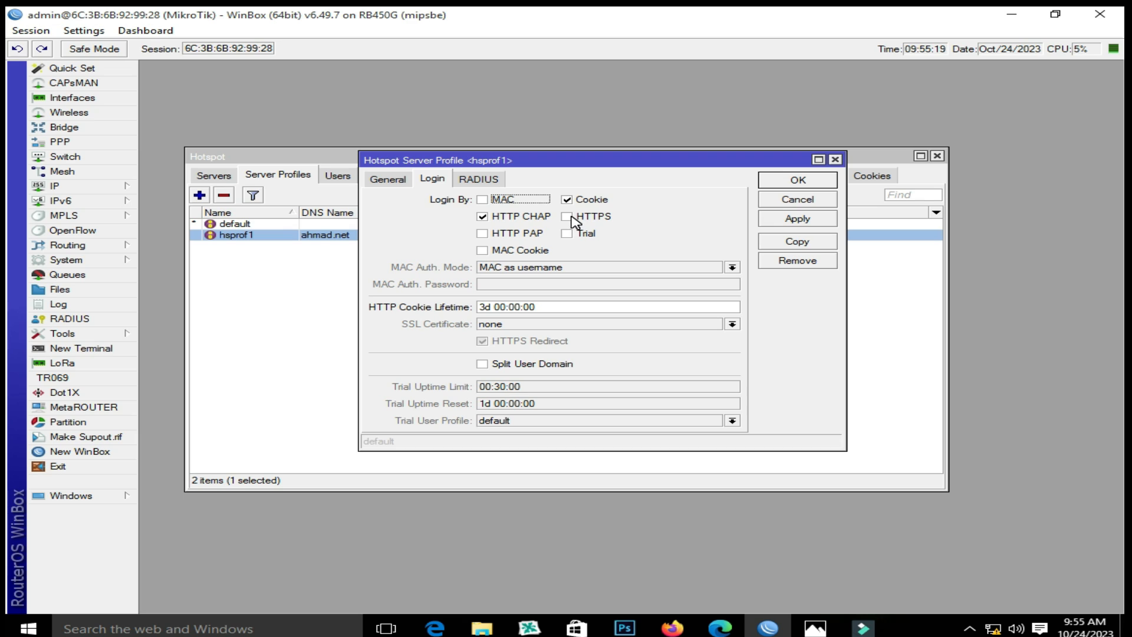
left_click(580, 218)
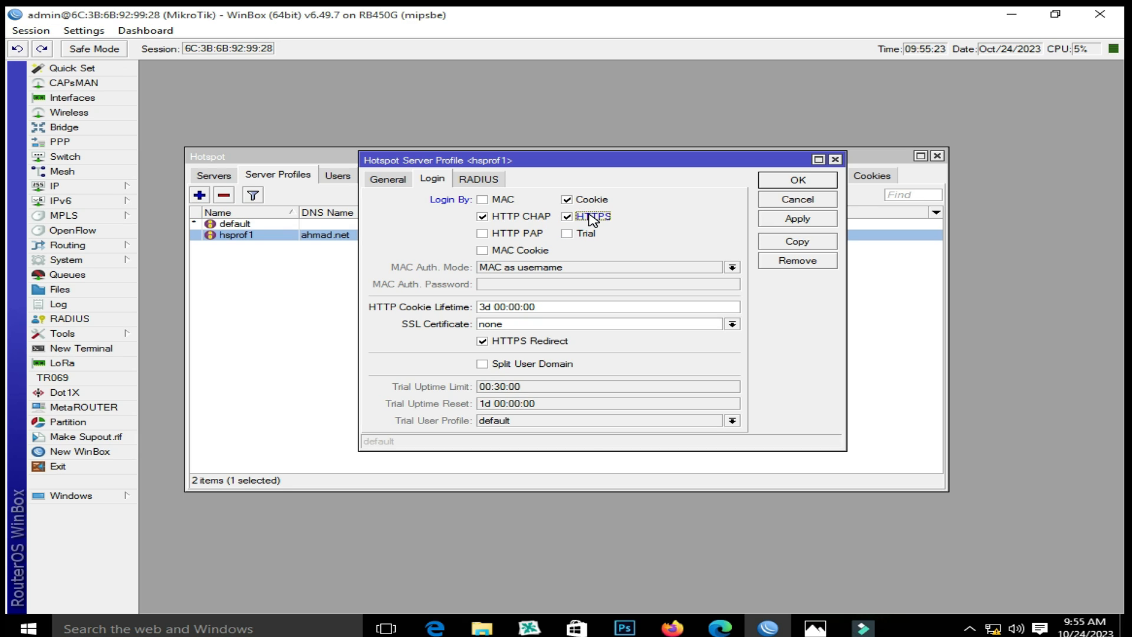
left_click(584, 216)
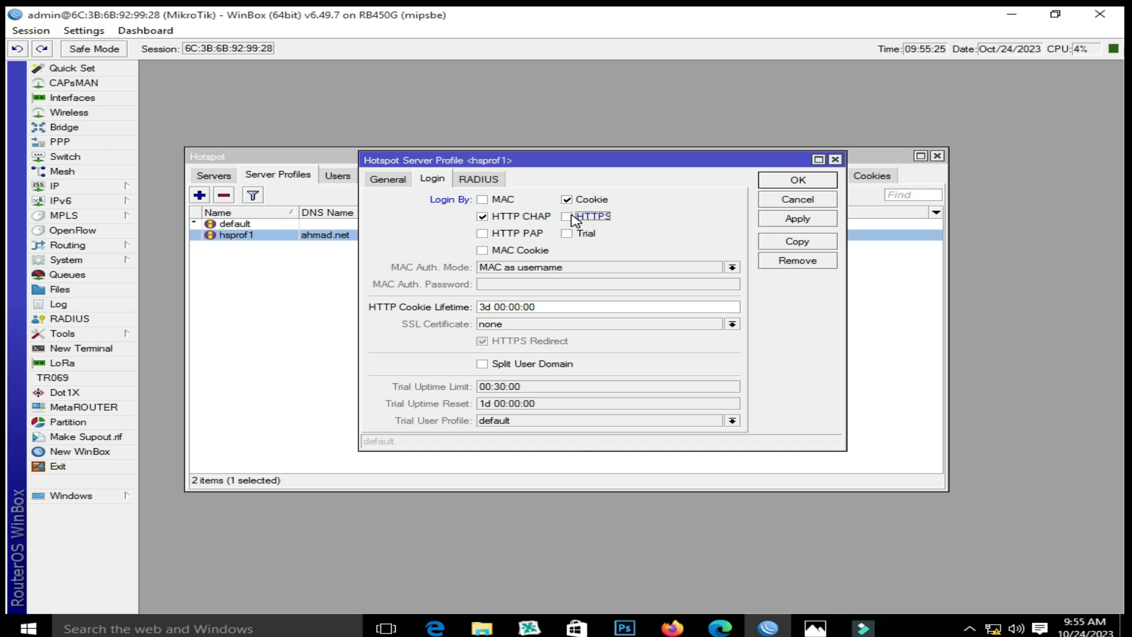
left_click(475, 180)
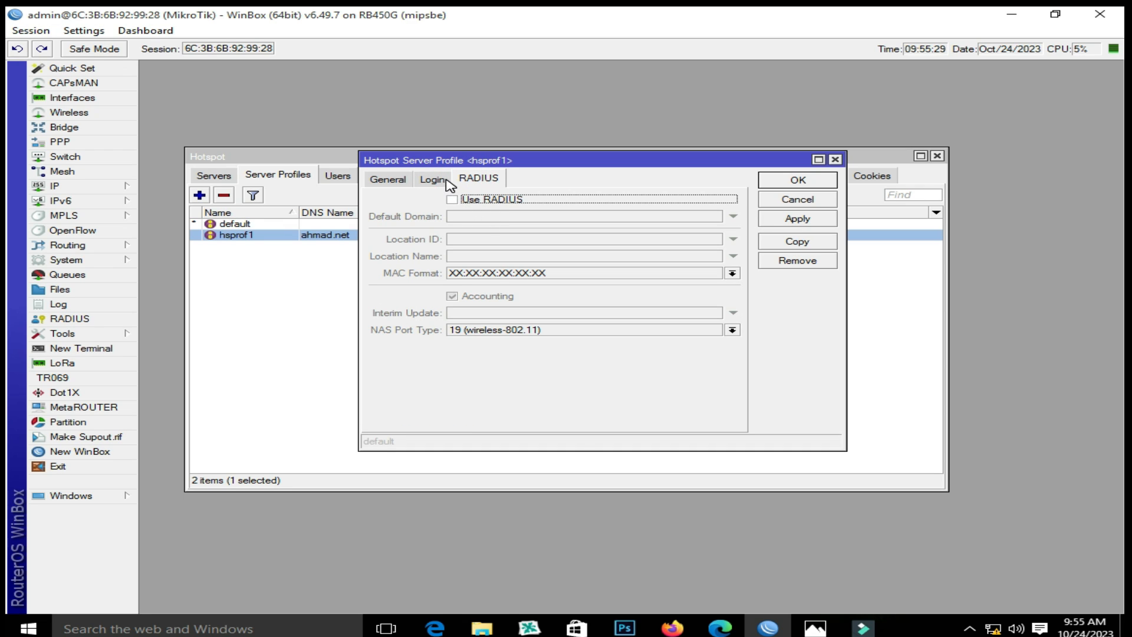
left_click(444, 181)
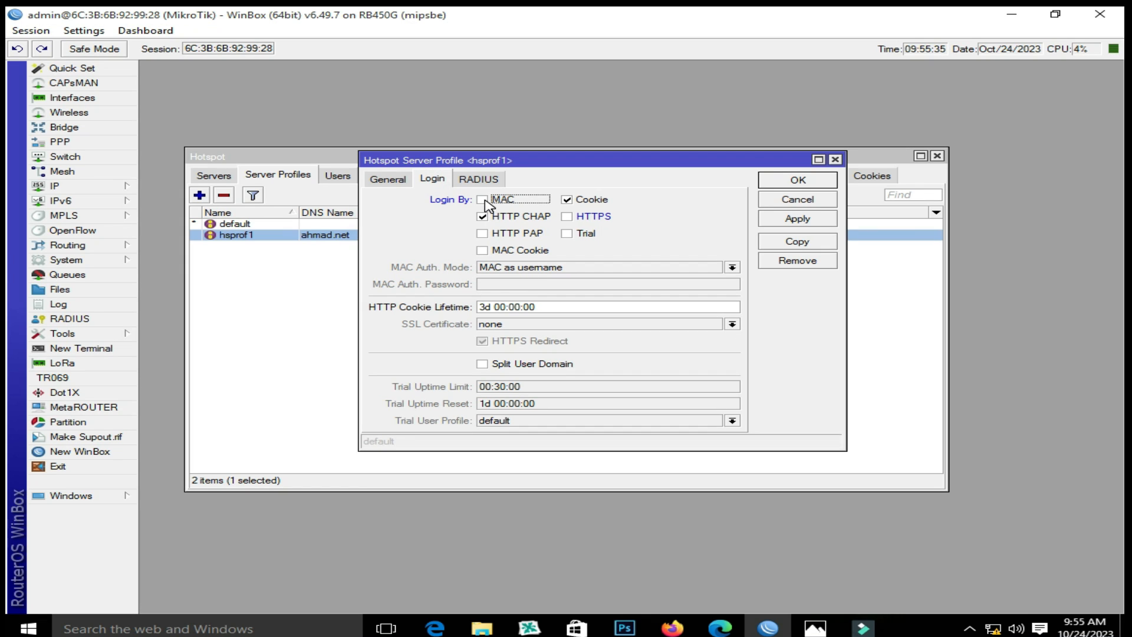
left_click(815, 181)
left_click(337, 175)
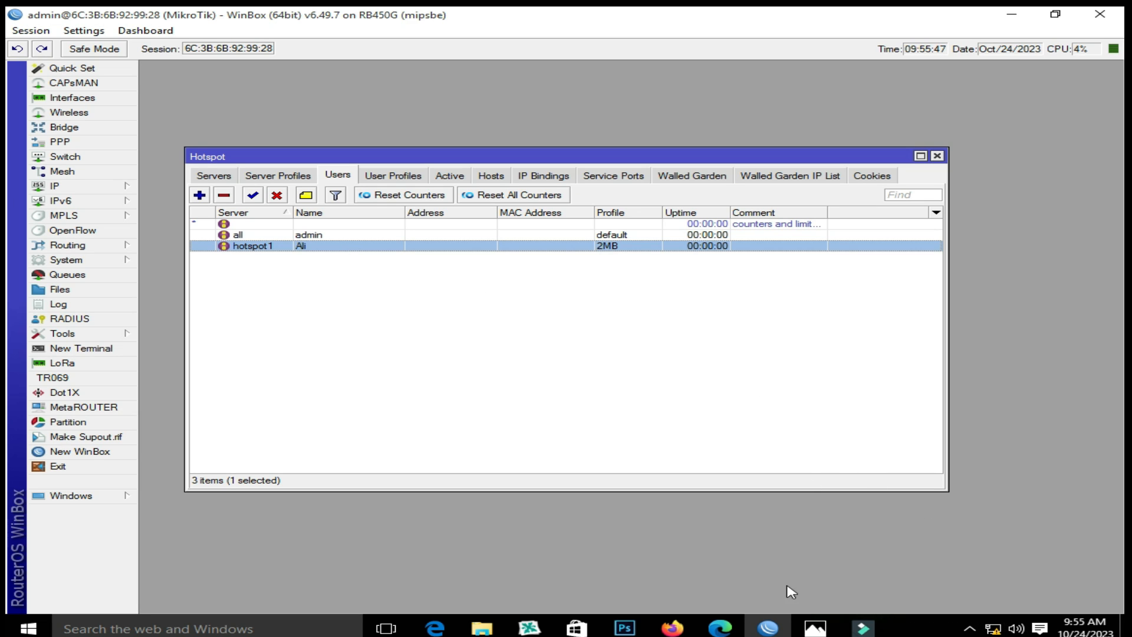
Open the hotspot basic setting picture from the taskbar preview
left_click(813, 628)
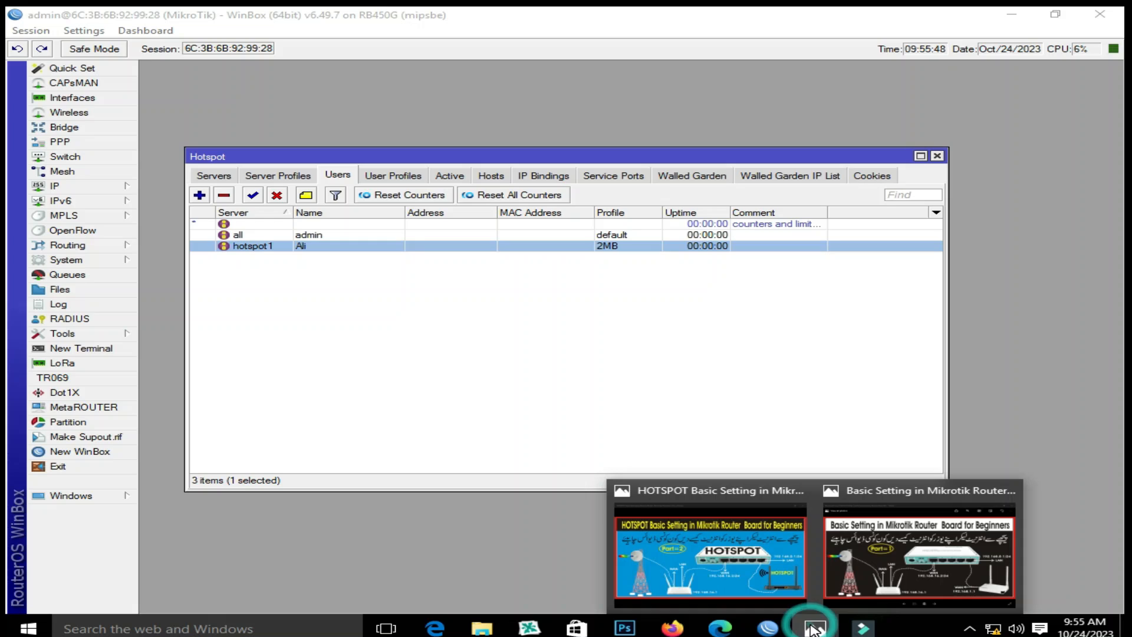
left_click(760, 560)
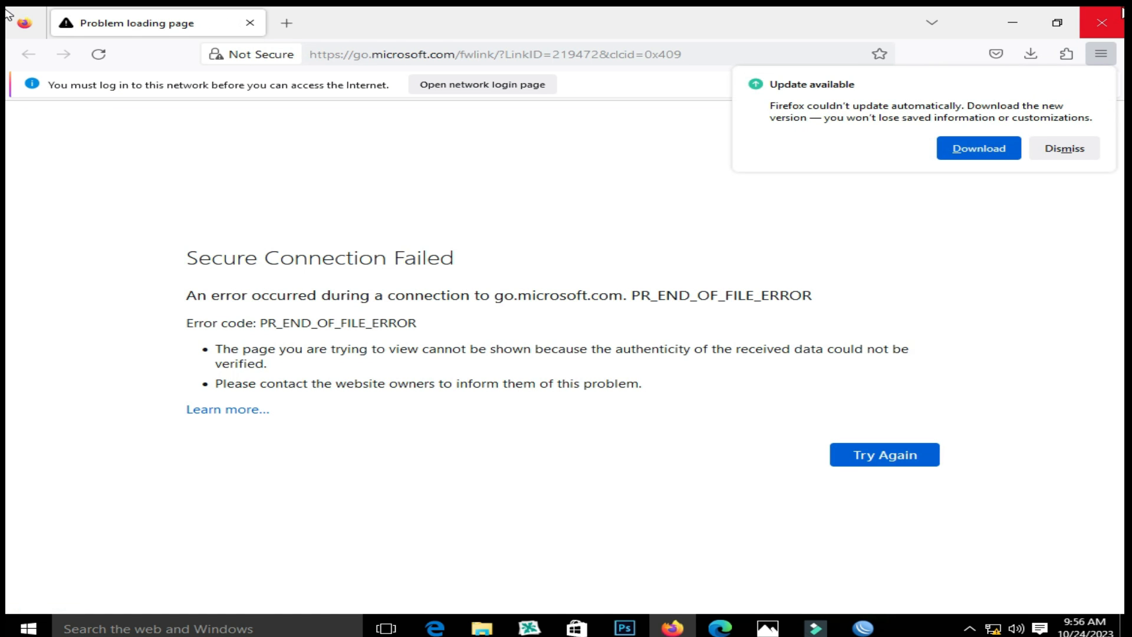
Close Firefox, dismiss WinBox's password change prompt, and bring WinBox back to the front
left_click(1101, 23)
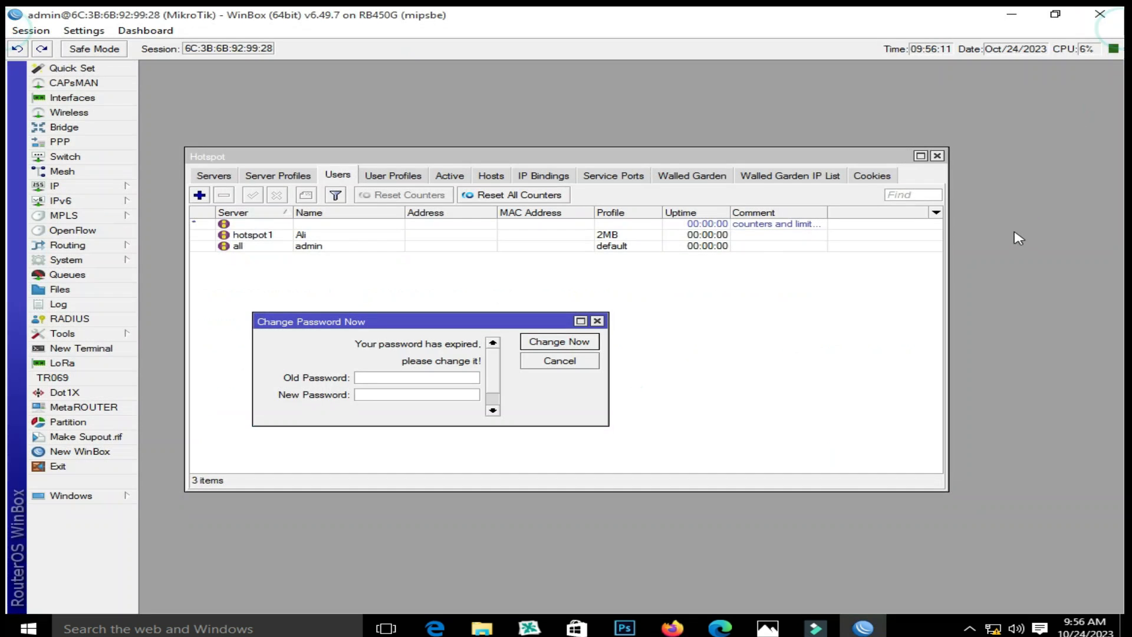
left_click(598, 321)
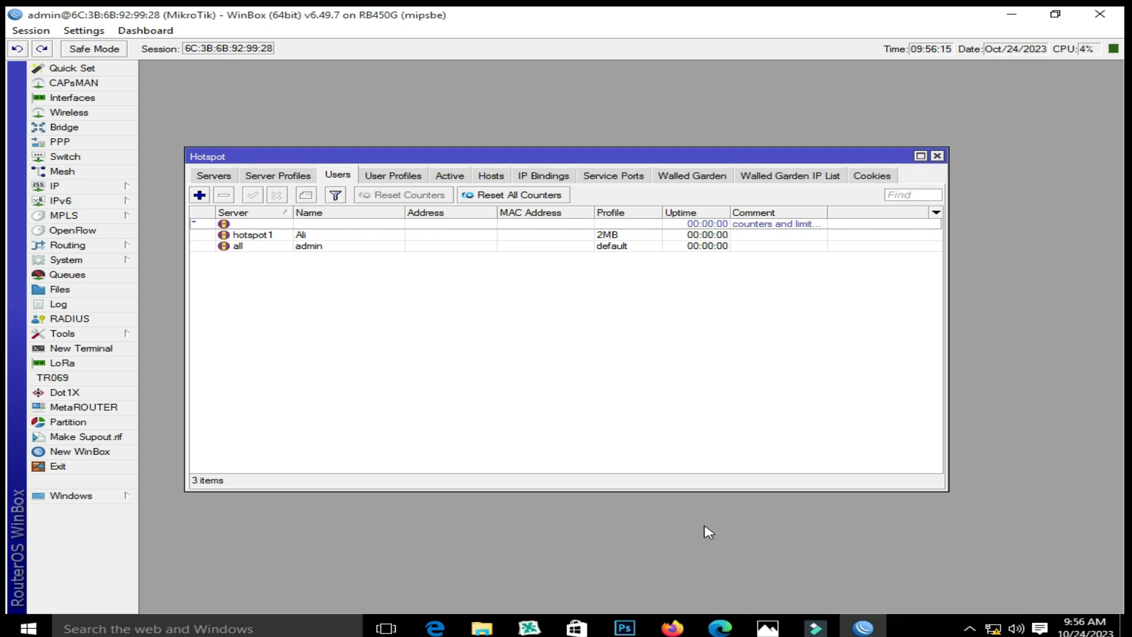
left_click(1015, 18)
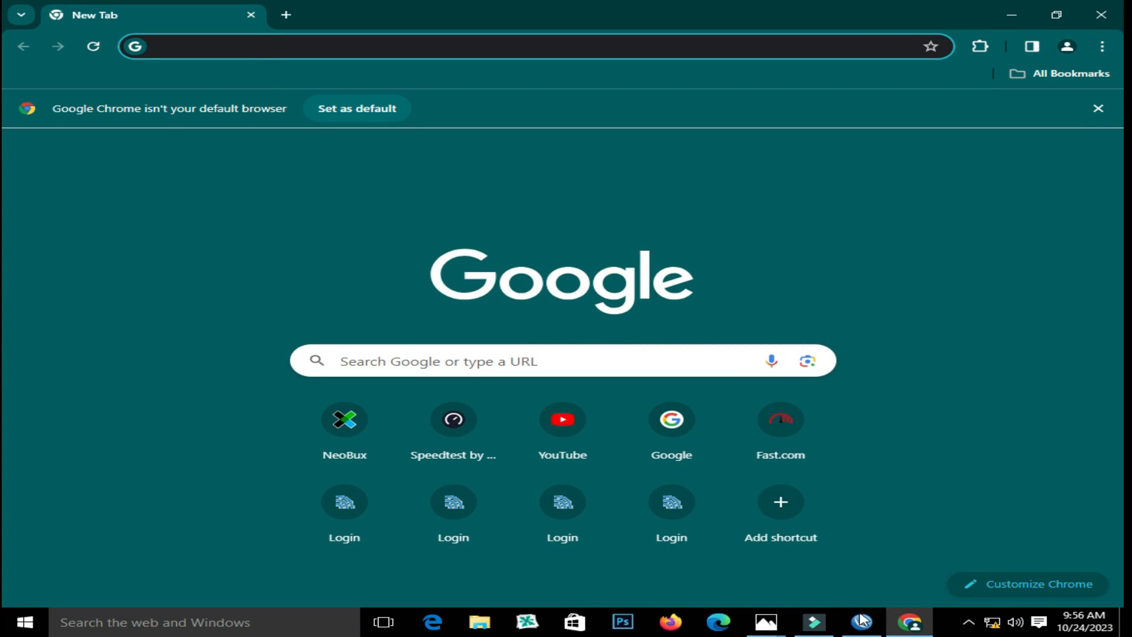
left_click(862, 620)
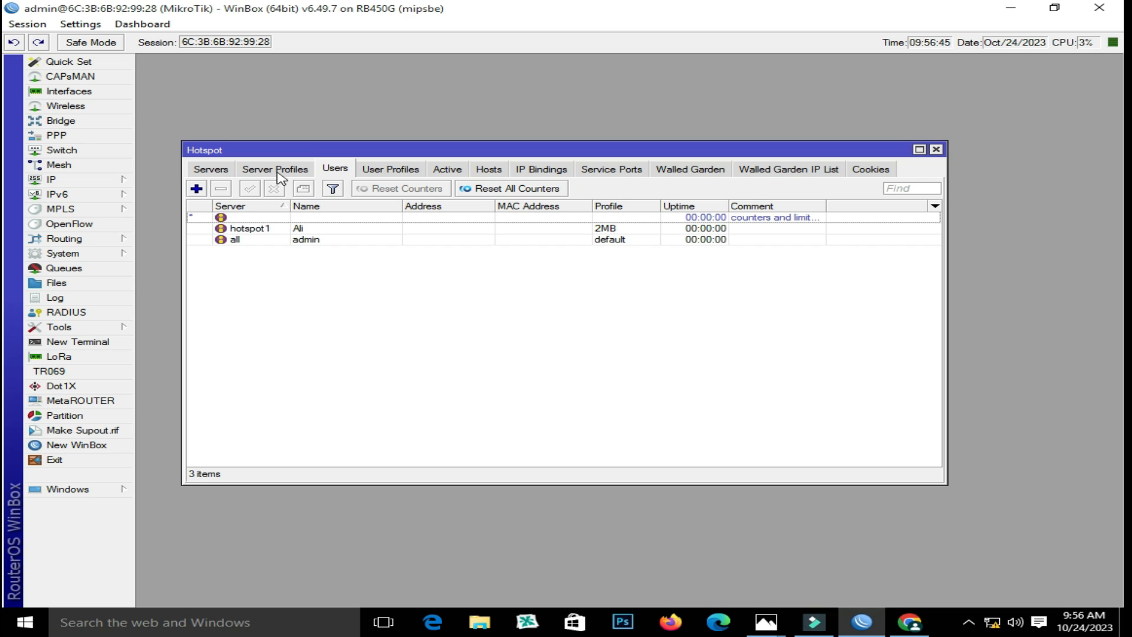
Review the hotspot1 server settings and the server profiles, then bring Chrome forward
left_click(209, 167)
left_click(244, 220)
double_click(245, 219)
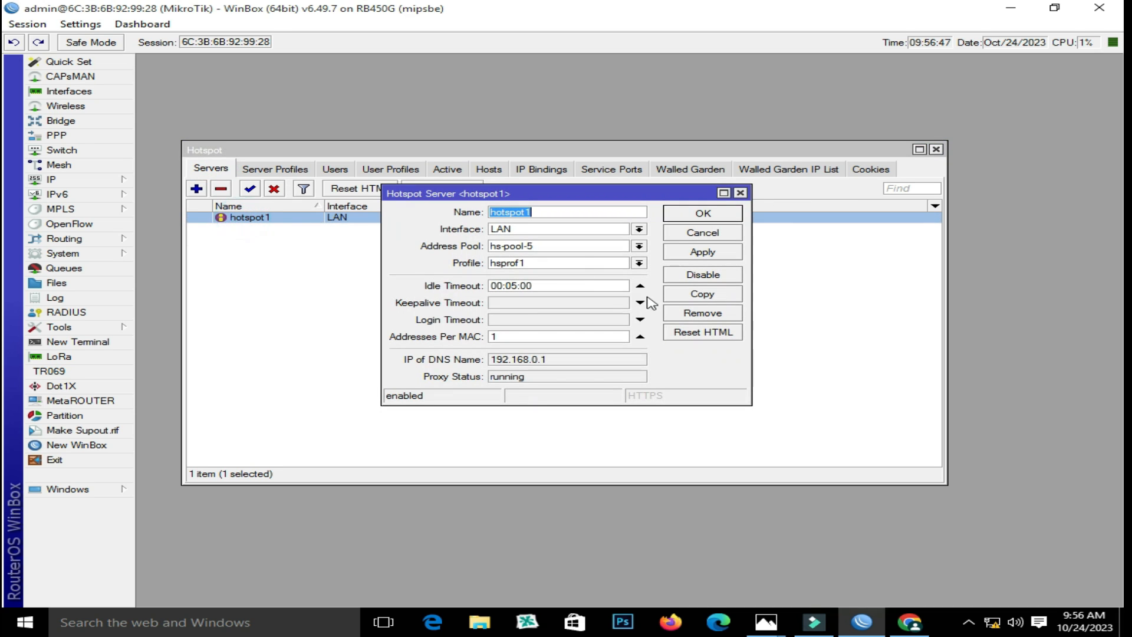
left_click(739, 193)
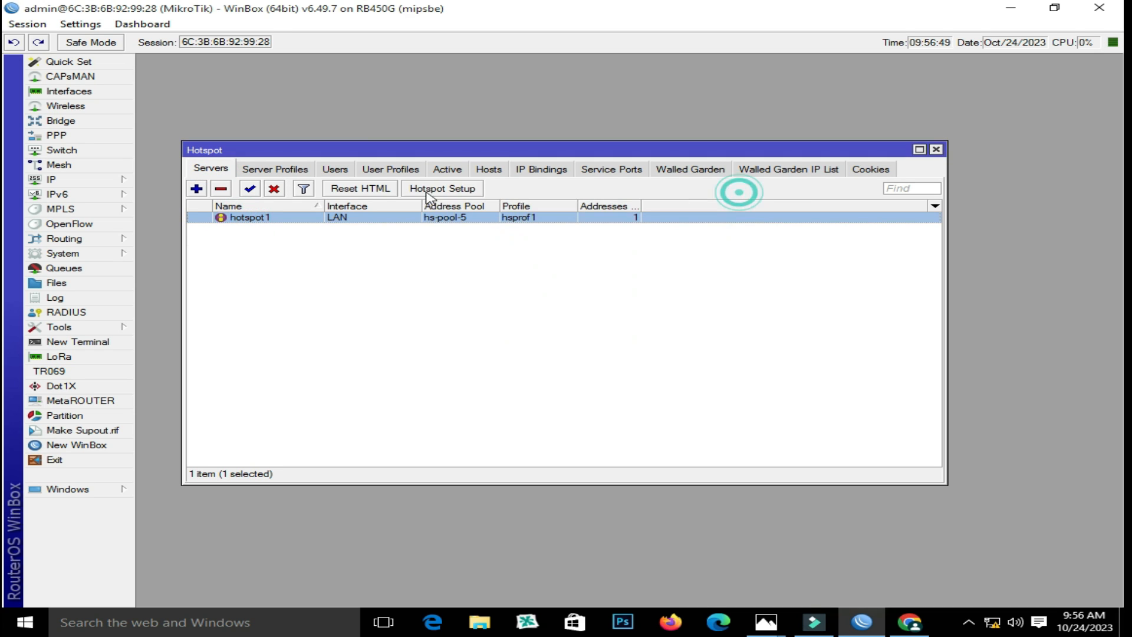
left_click(286, 168)
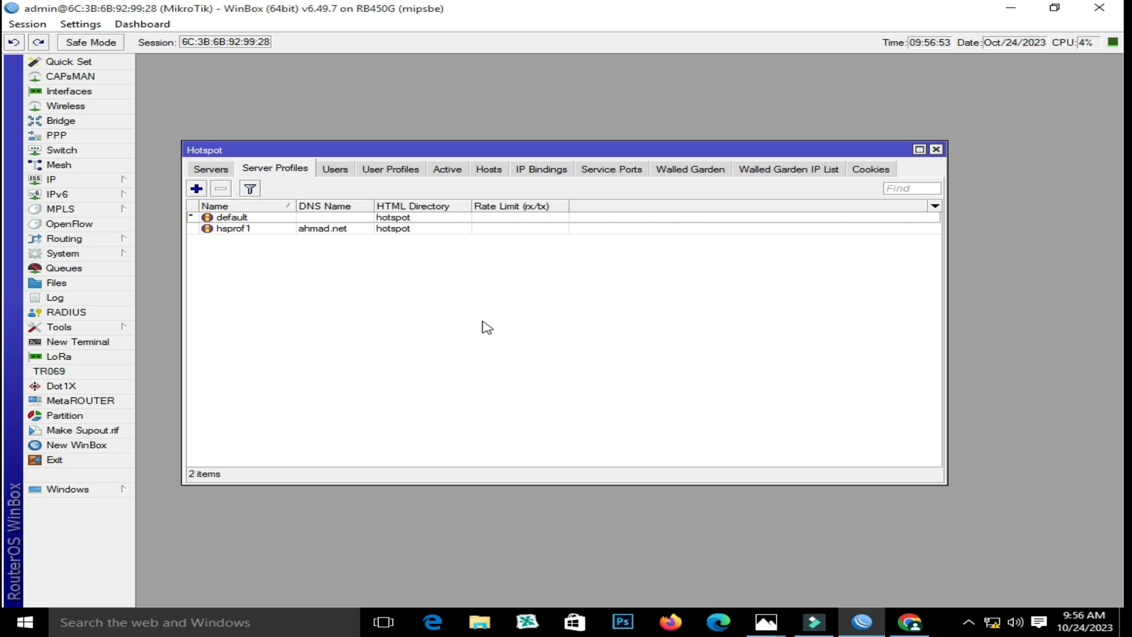
left_click(909, 622)
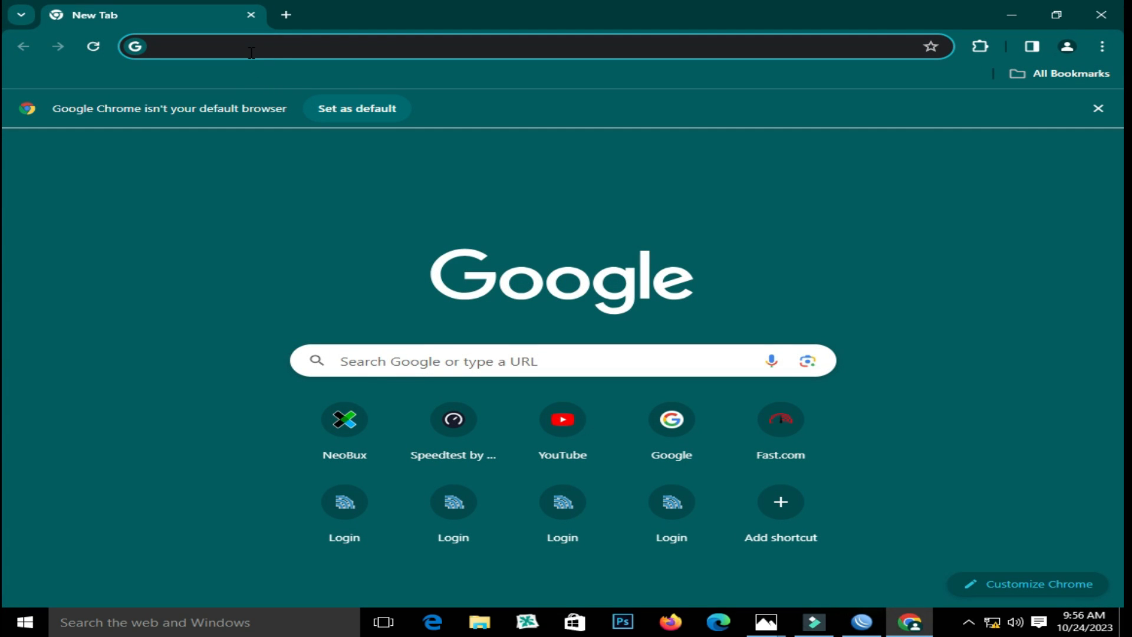
Load ahmad.net in Chrome to reach the hotspot login page
type("a")
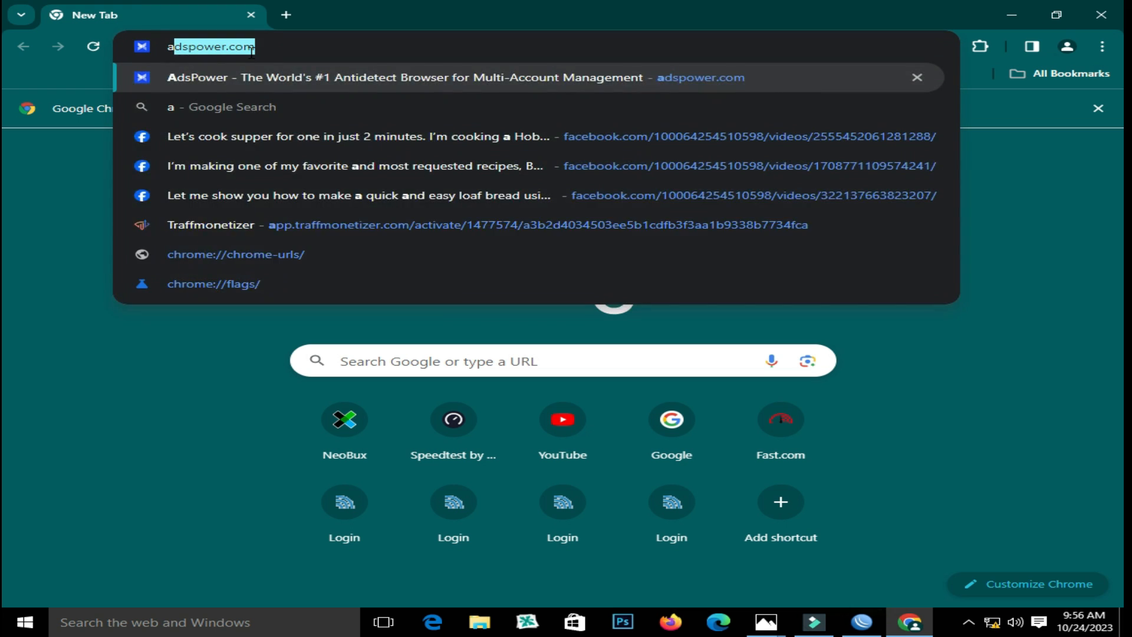
type("hmad.net")
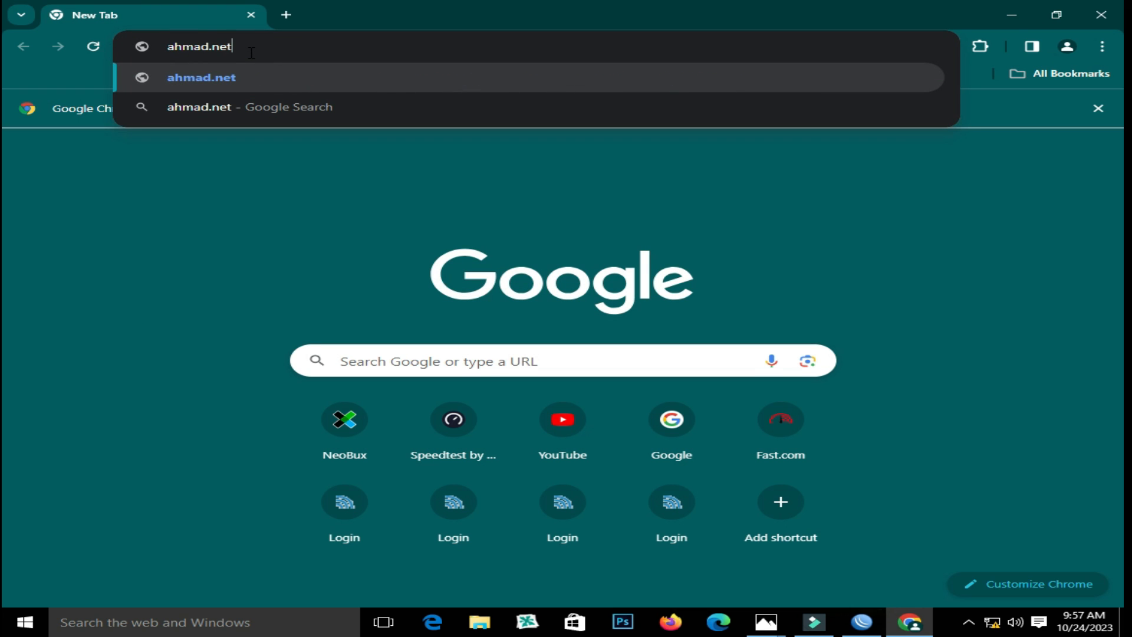
key("Return")
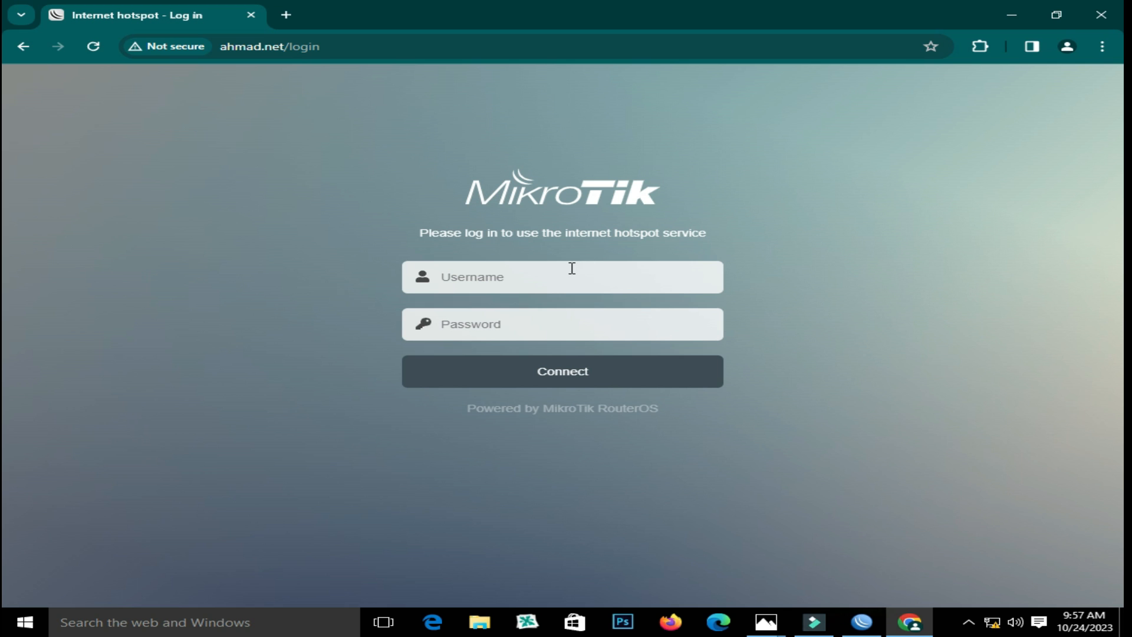
left_click(549, 281)
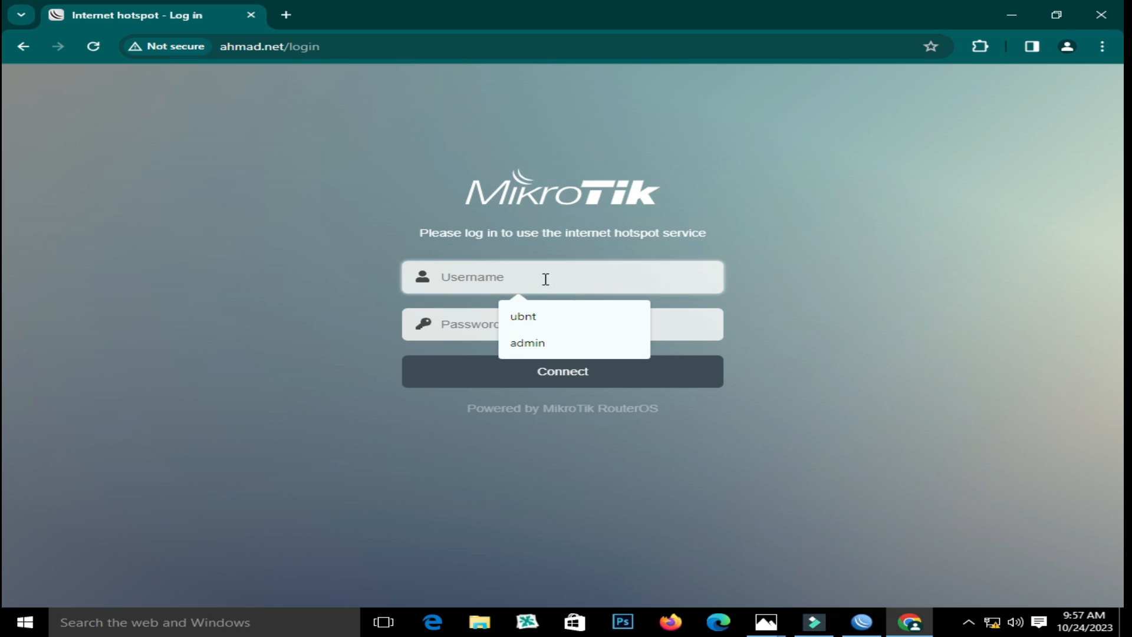
Check the hotspot1 user with the 2MB profile in WinBox's Users list, then return to Chrome
left_click(861, 622)
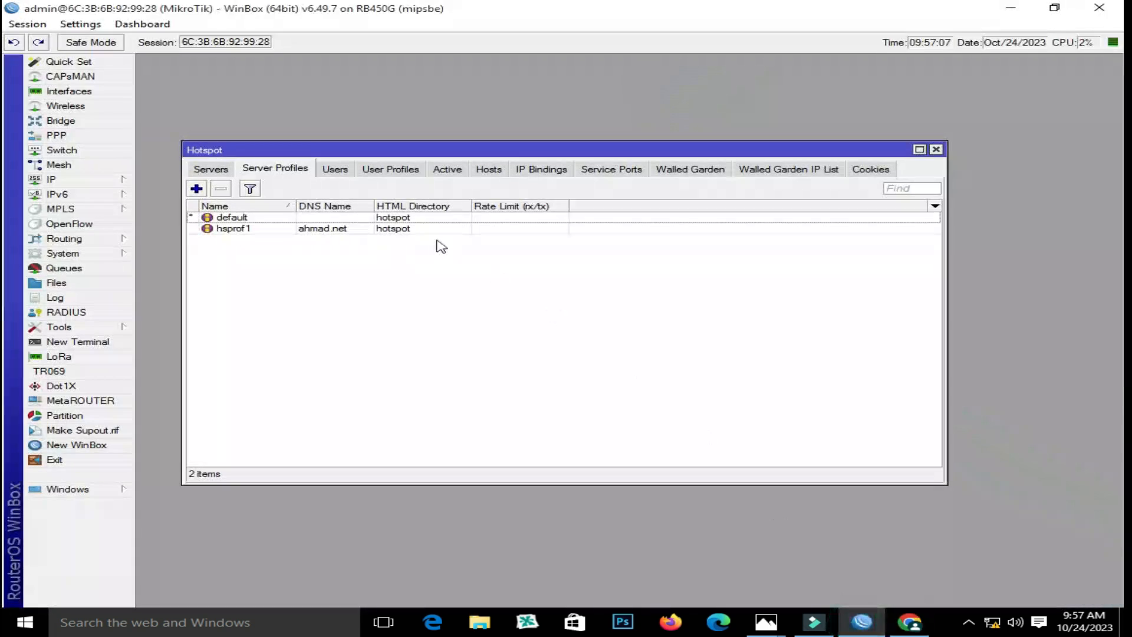
left_click(335, 170)
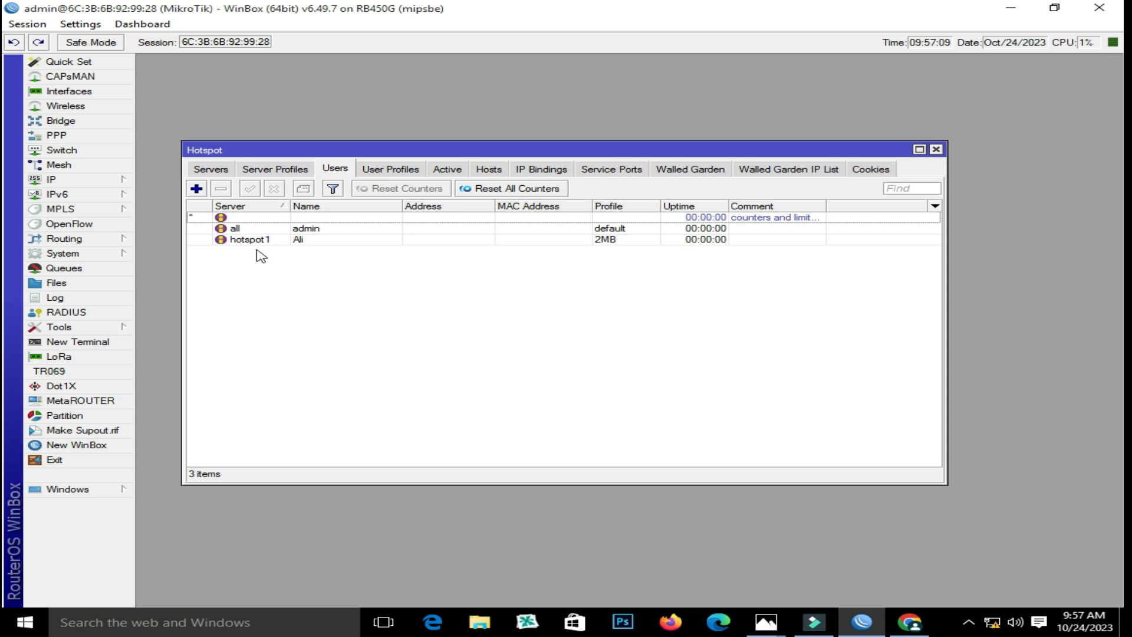
left_click(297, 239)
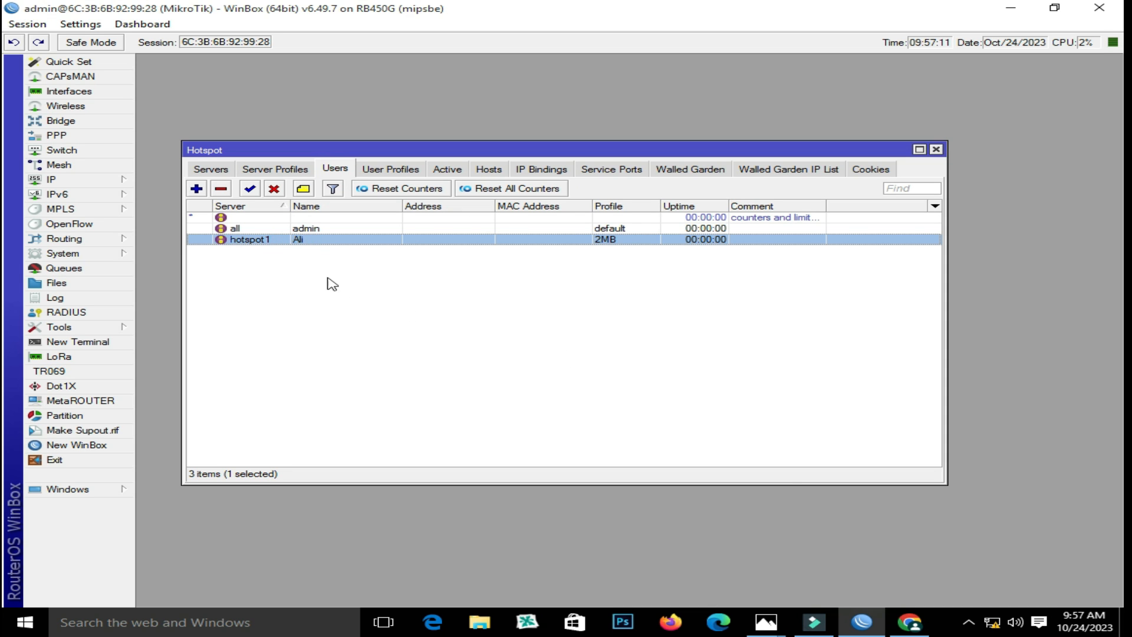
left_click(910, 622)
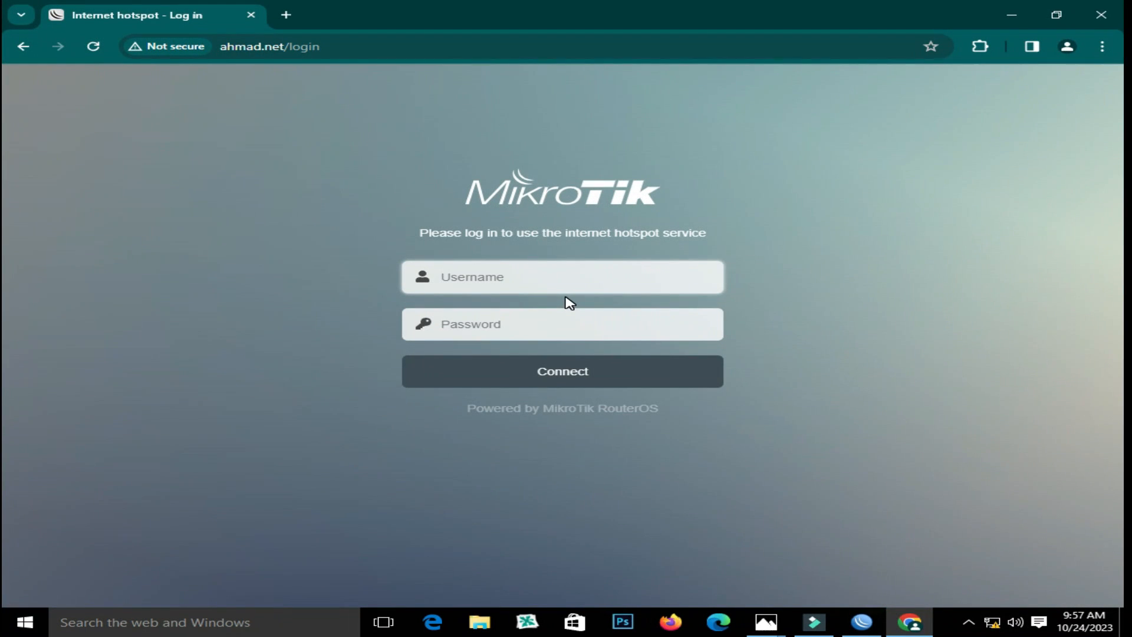
Sign in with the new user's username and password, declining Chrome's offer to save the password
type("Ali")
left_click(631, 333)
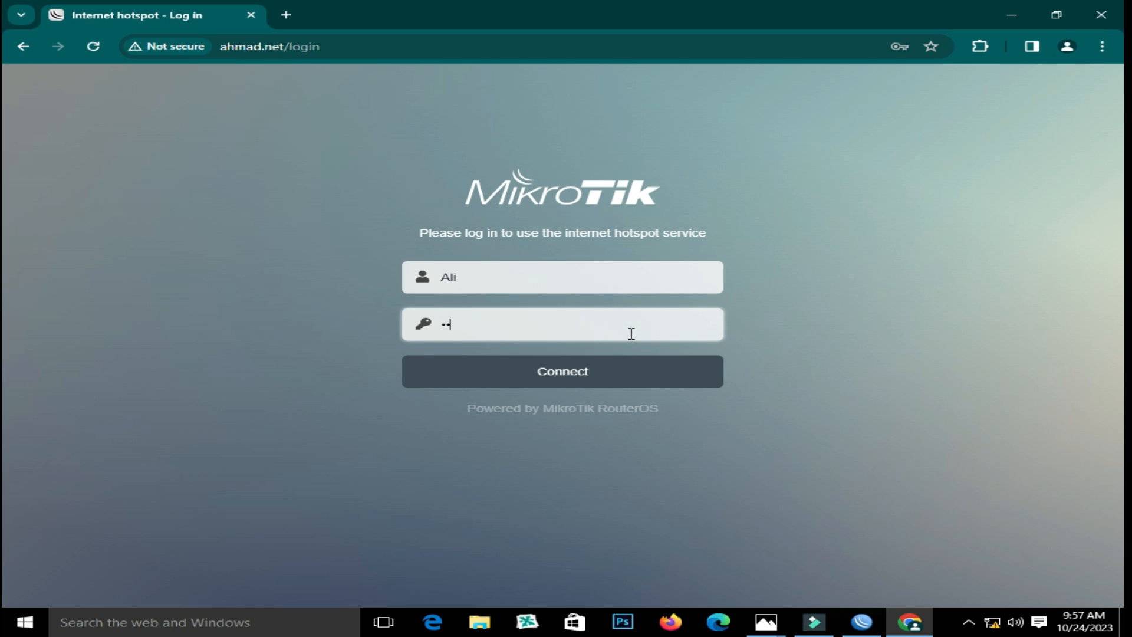
left_click(557, 373)
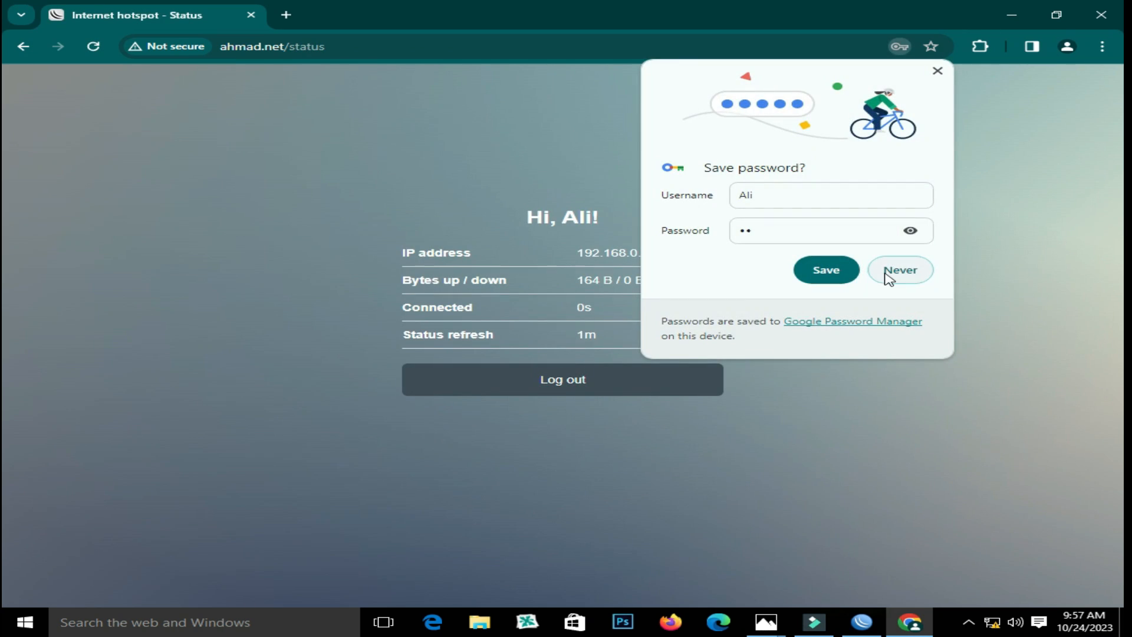
left_click(893, 277)
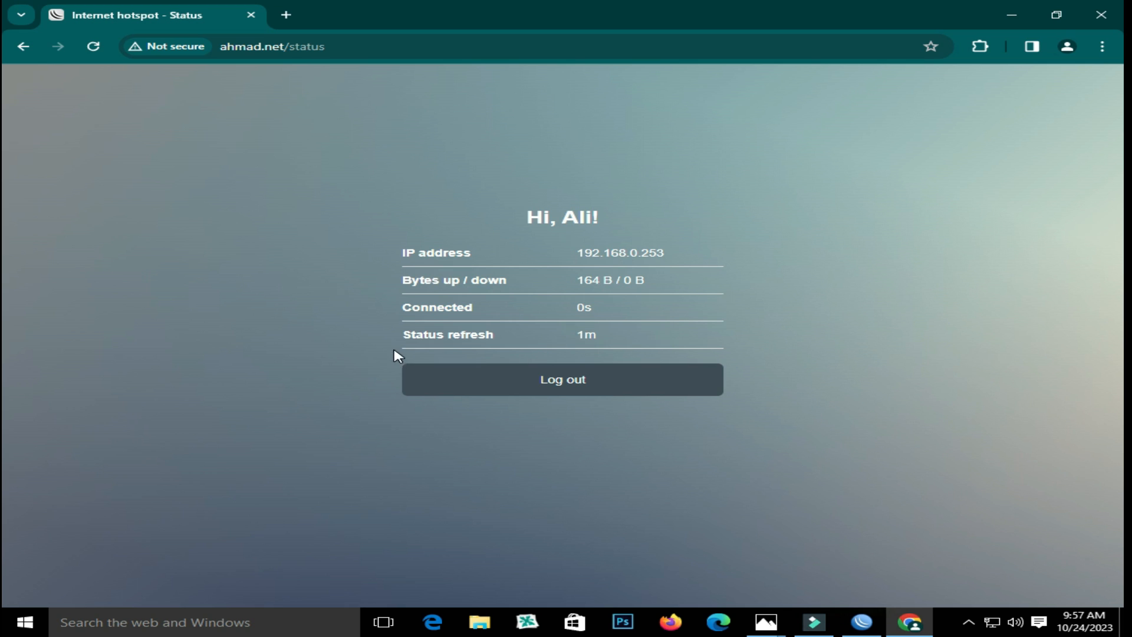
Review the hotspot Servers, Server Profiles, Users and Active lists, confirming the hotspot1 session from 192.168.0.253
left_click(862, 622)
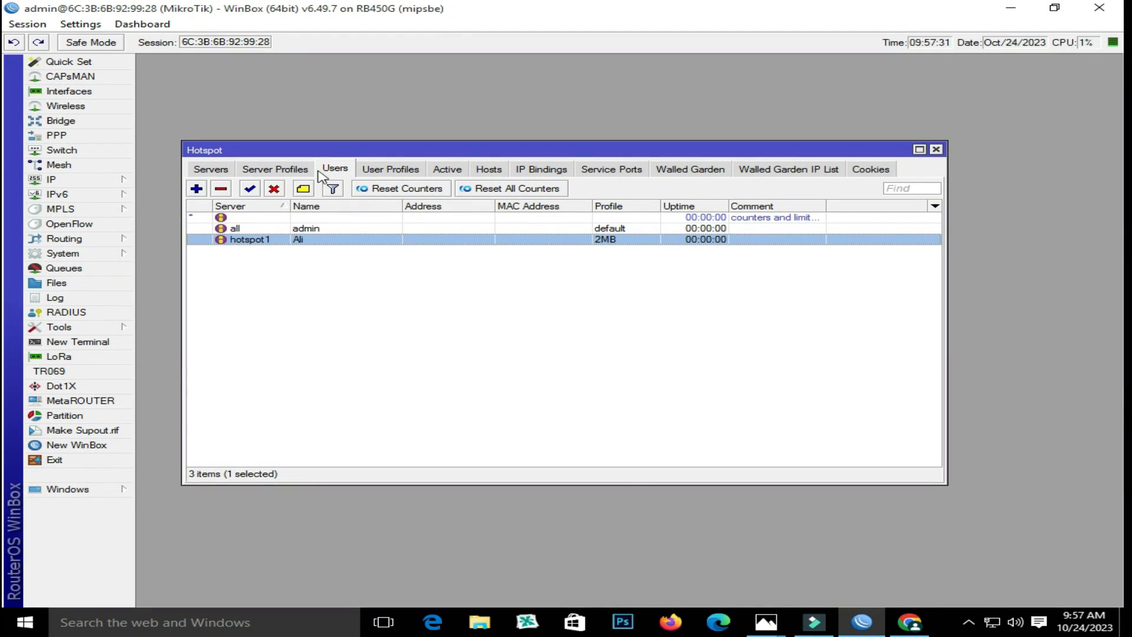
left_click(221, 172)
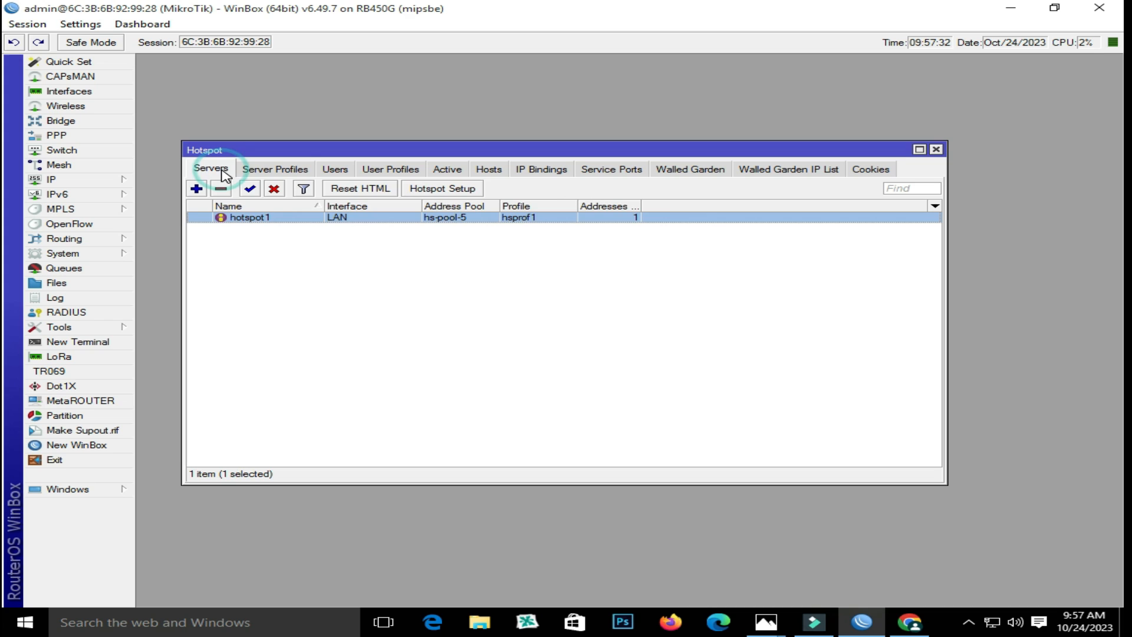
left_click(268, 169)
left_click(337, 169)
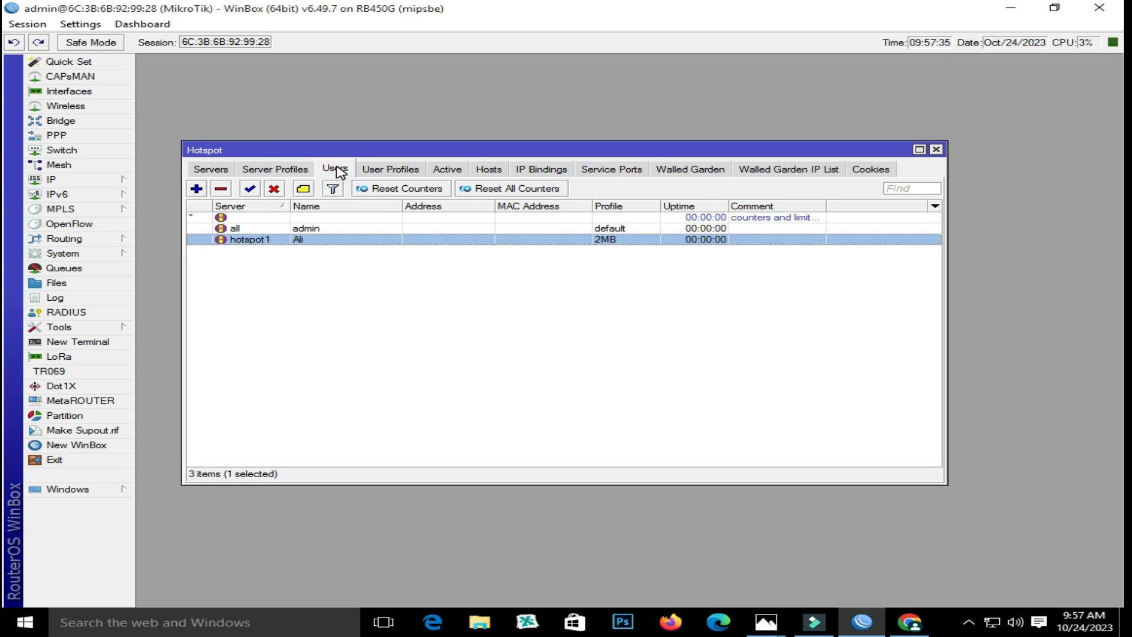
left_click(450, 171)
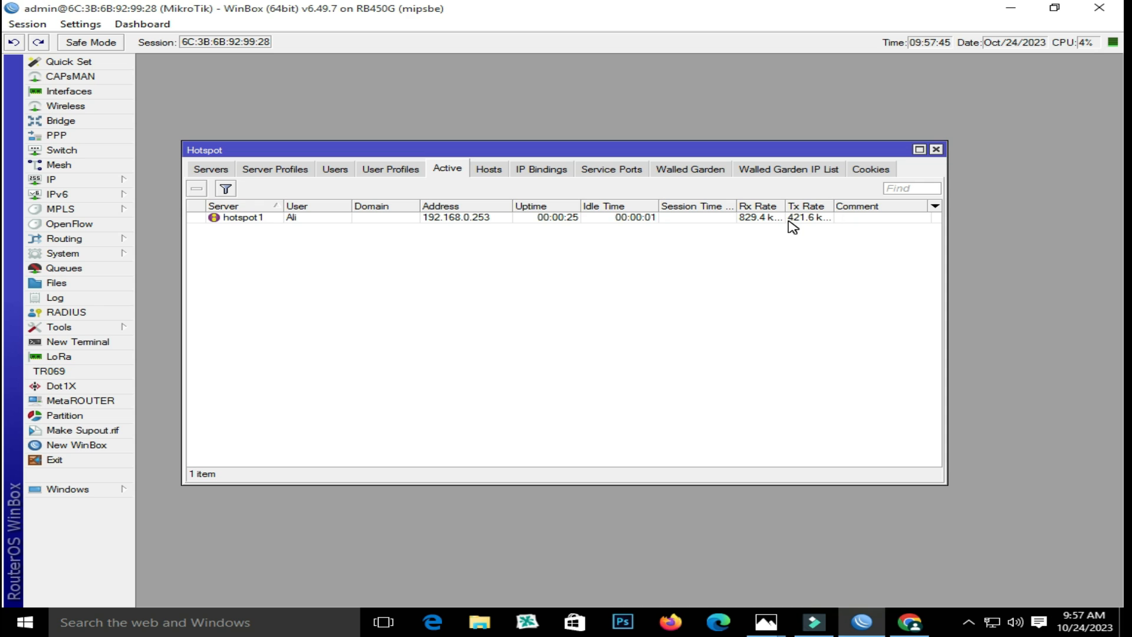
left_click(910, 622)
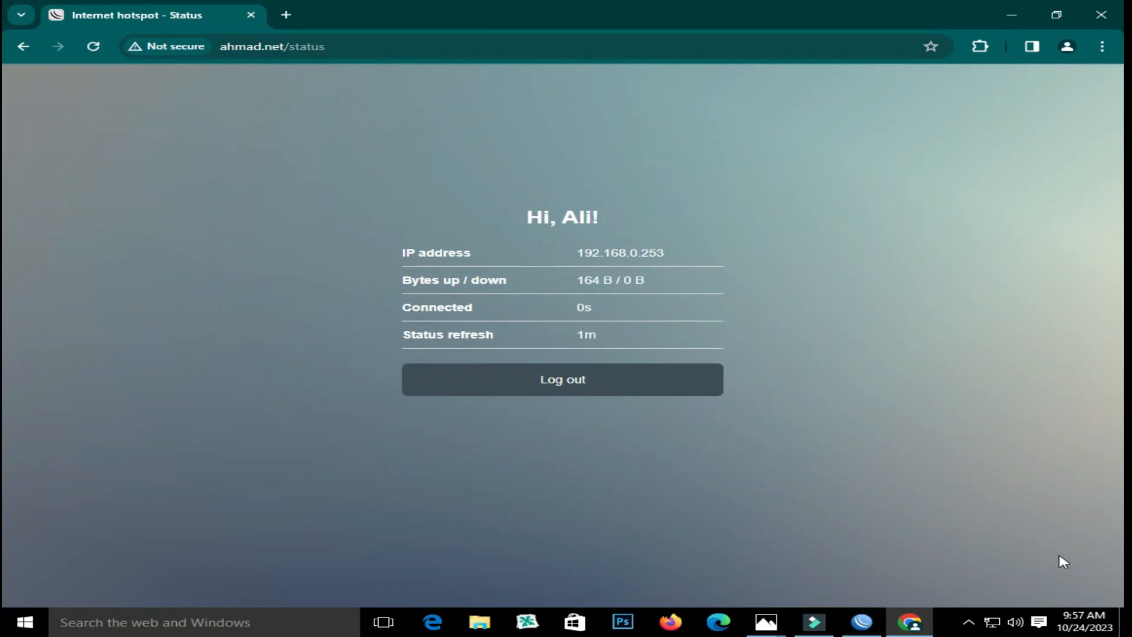
Load YouTube in a new tab to test internet access through the hotspot, then close it
left_click(287, 15)
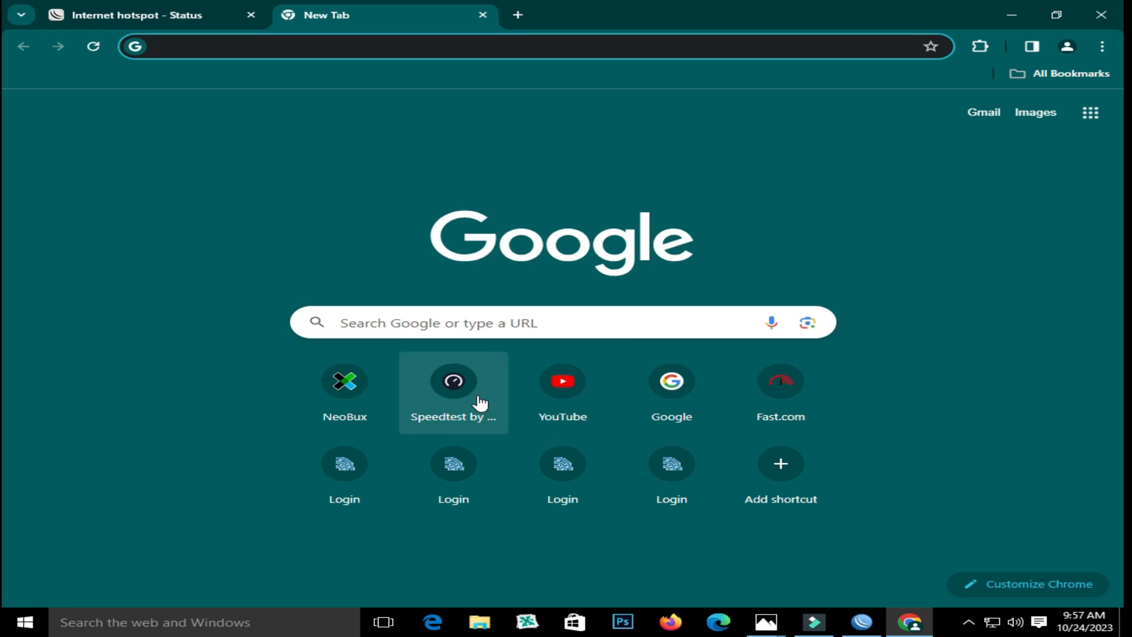
left_click(560, 392)
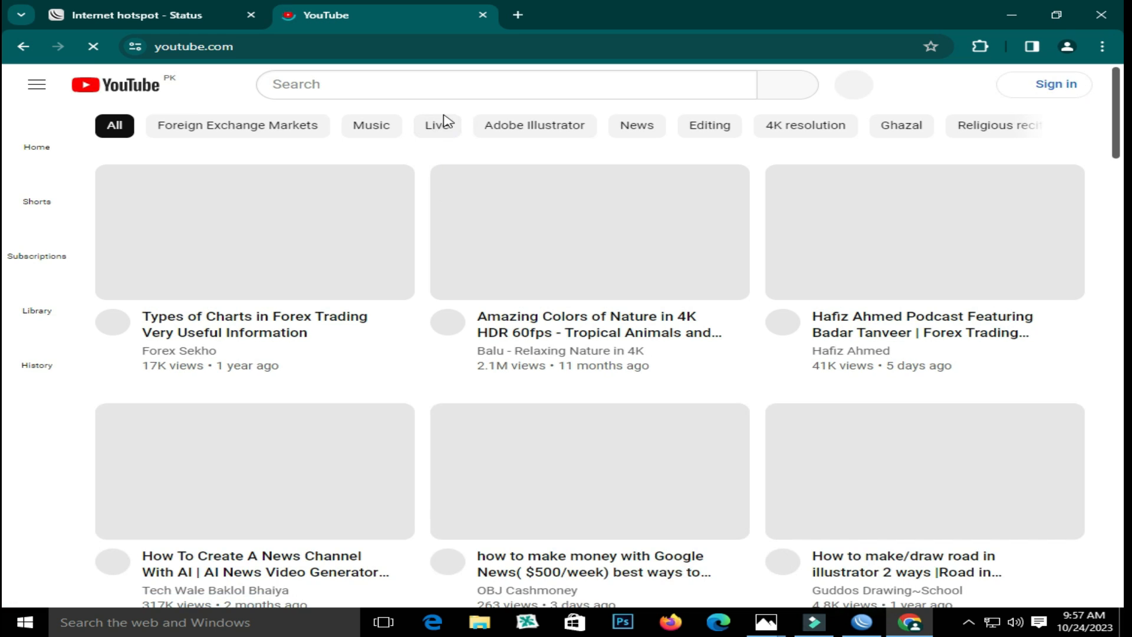
left_click(481, 16)
Log the user out of the hotspot and straight back in twice without entering credentials
left_click(539, 385)
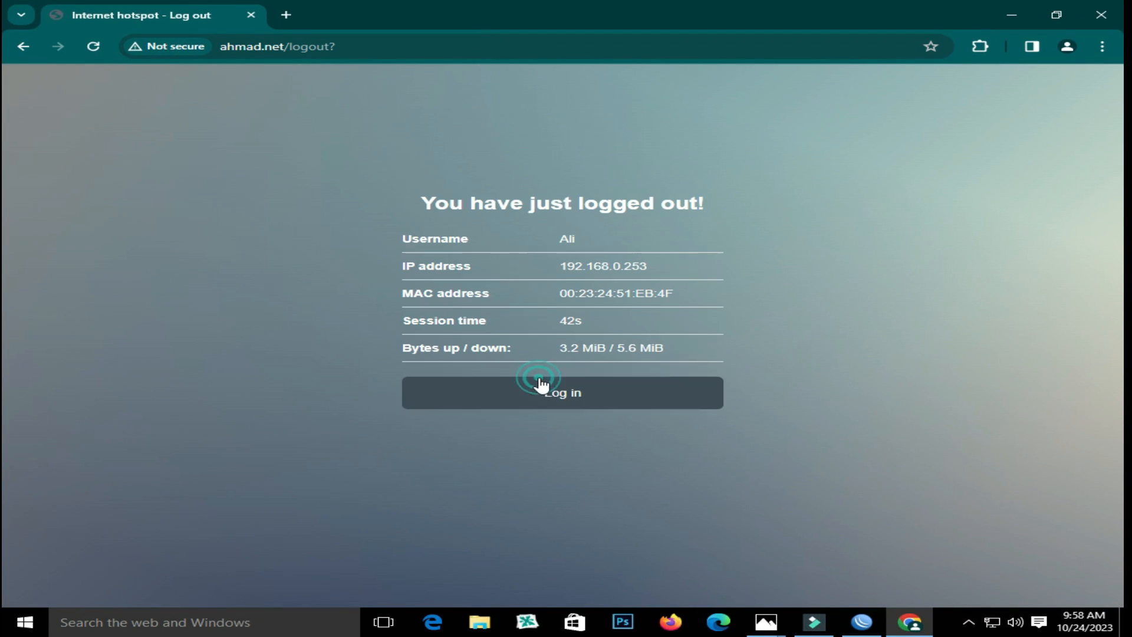
left_click(584, 395)
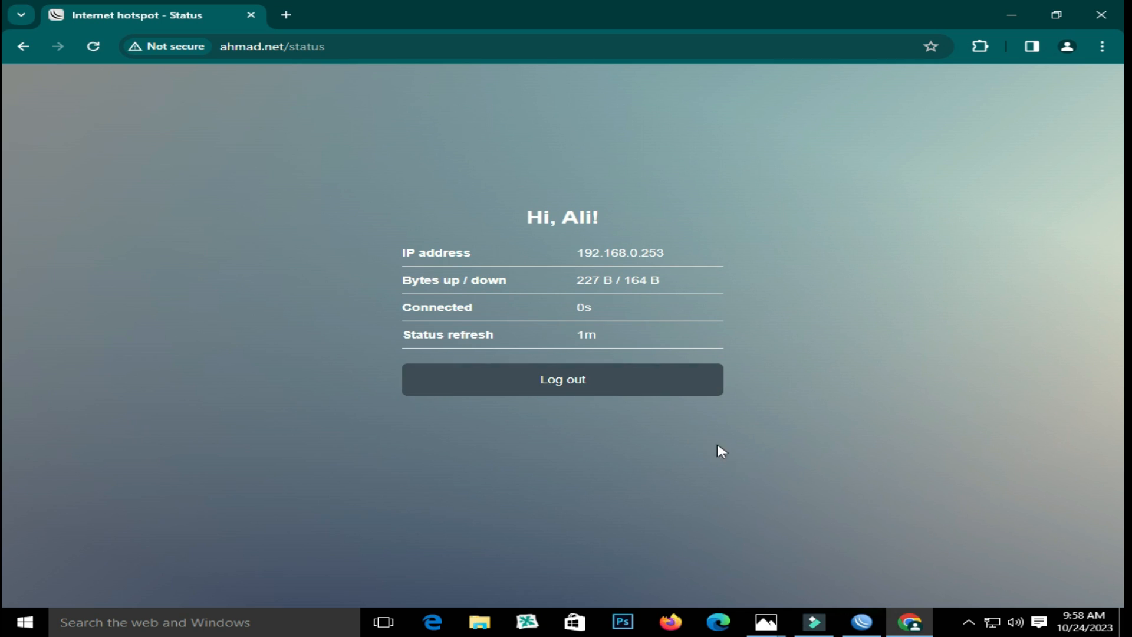
left_click(560, 394)
left_click(563, 396)
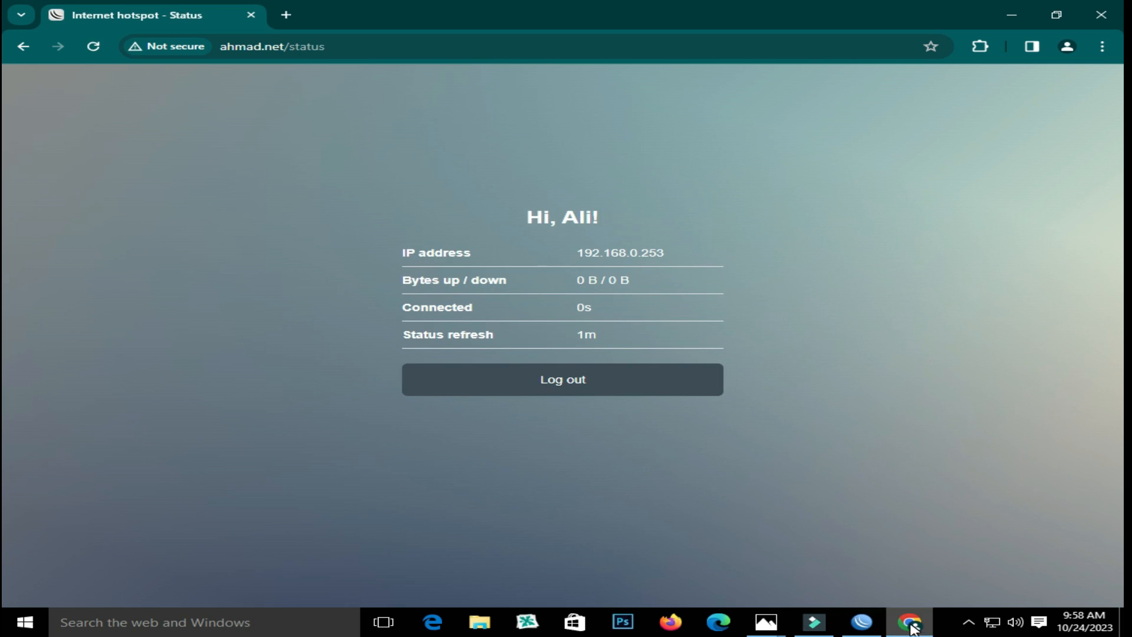
left_click(864, 628)
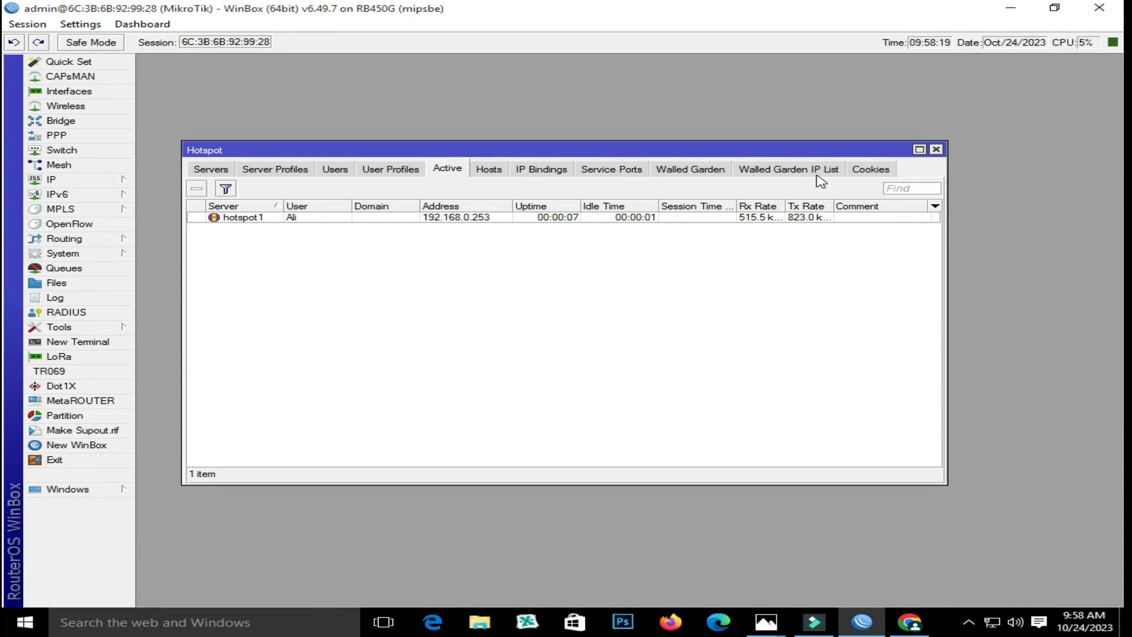
Browse the hotspot Cookies, Users and Server Profiles lists
left_click(870, 169)
left_click(317, 224)
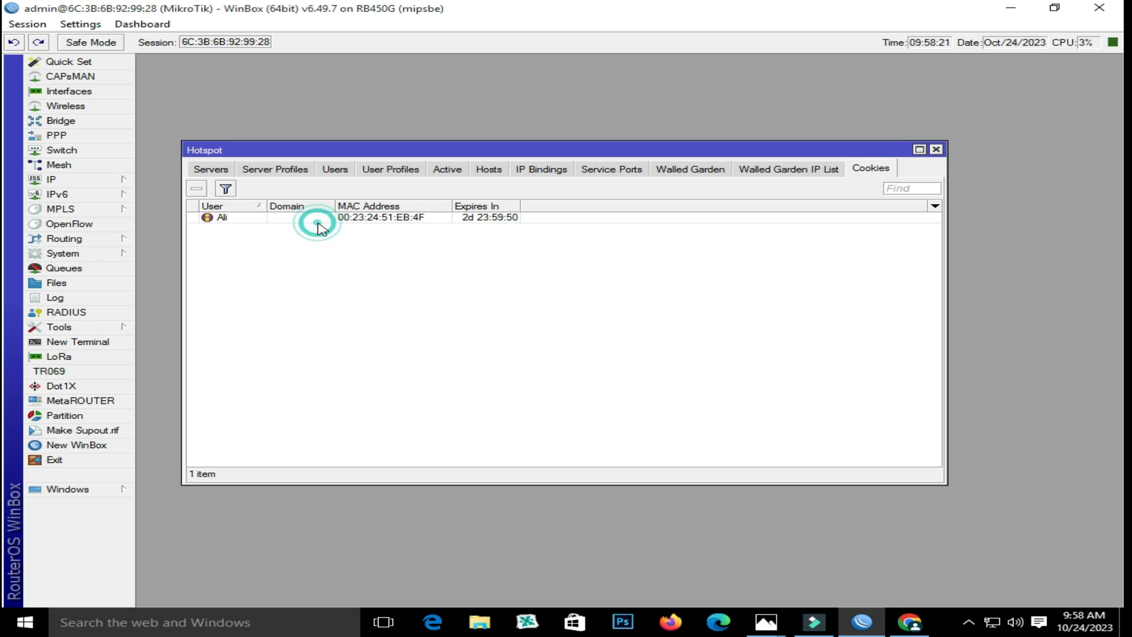
left_click(333, 171)
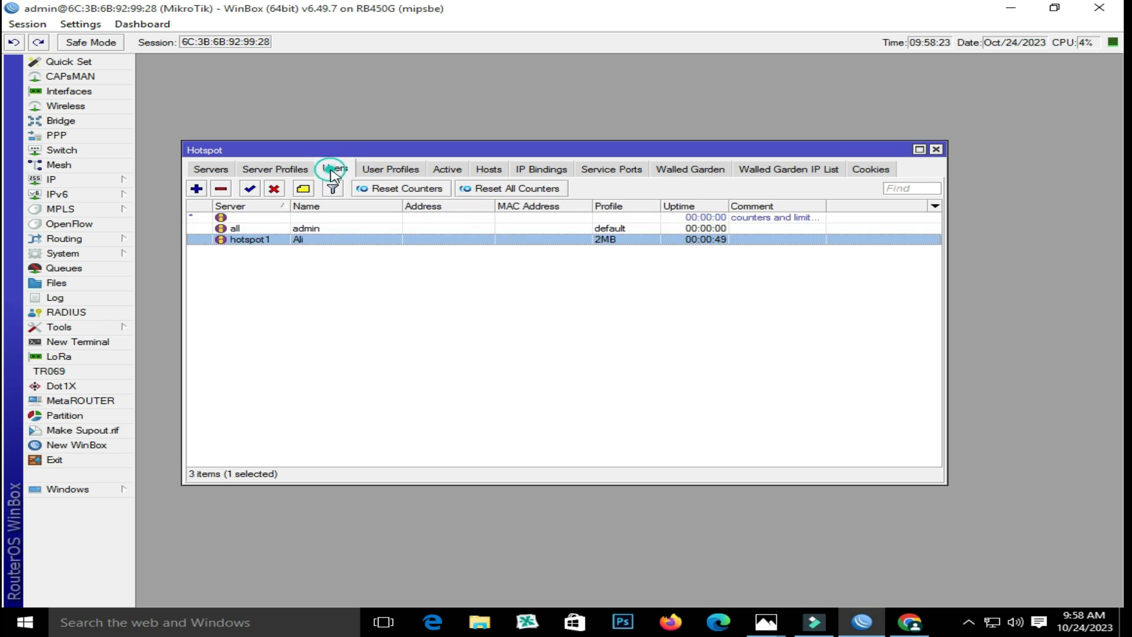
left_click(277, 170)
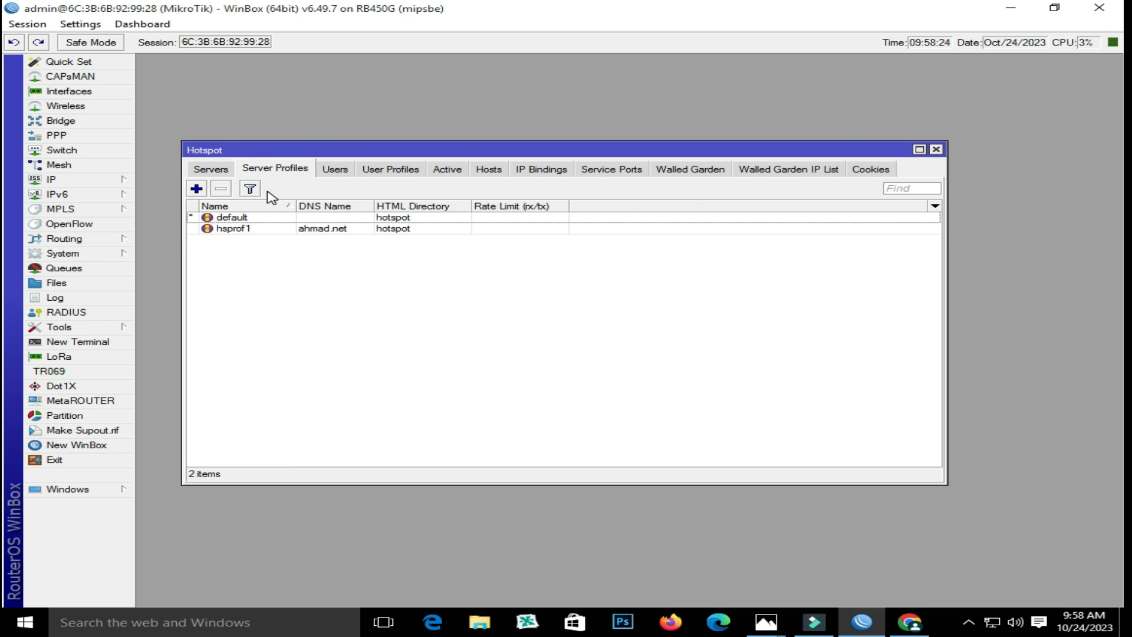
Uncheck Cookie login in the hsprof1 server profile, leaving HTTP CHAP only, and apply
double_click(242, 230)
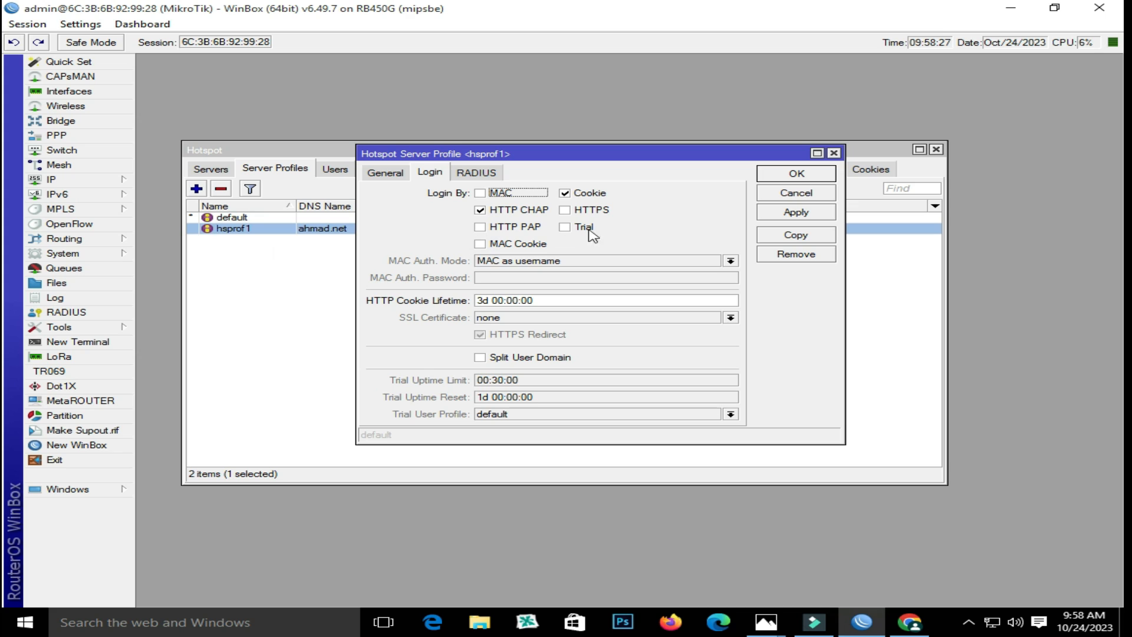
left_click(565, 193)
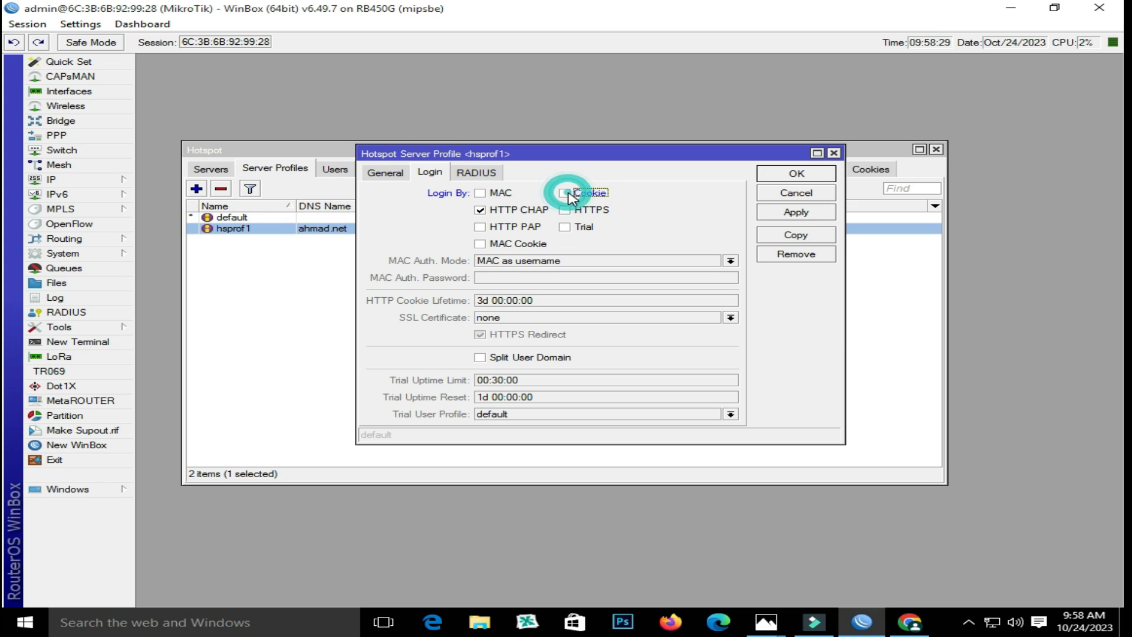
left_click(806, 216)
left_click(796, 176)
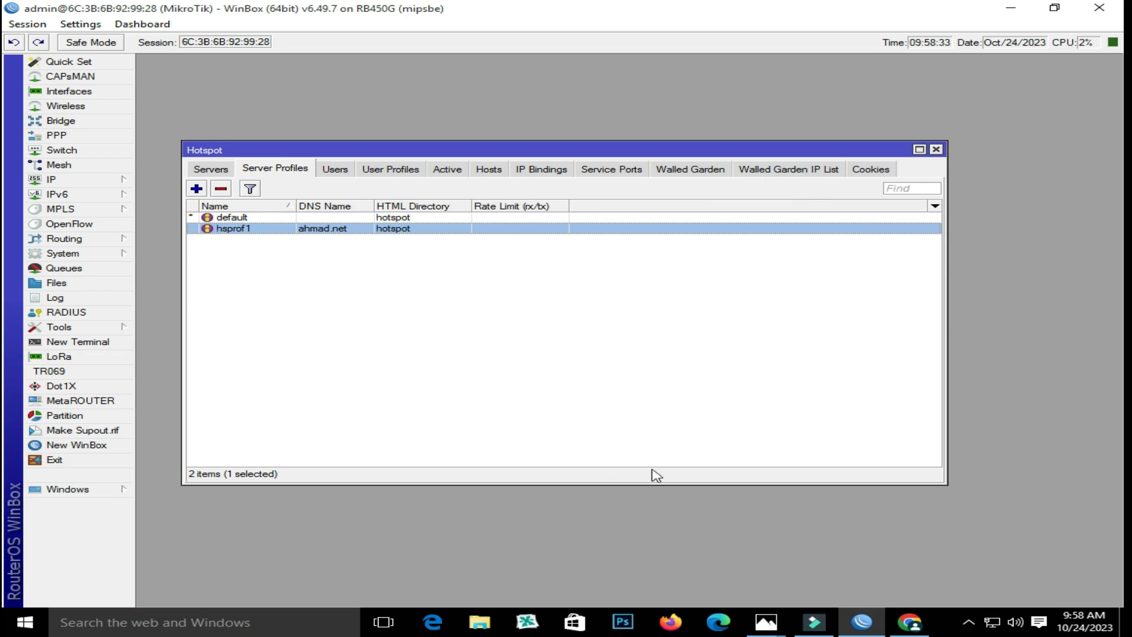
left_click(909, 622)
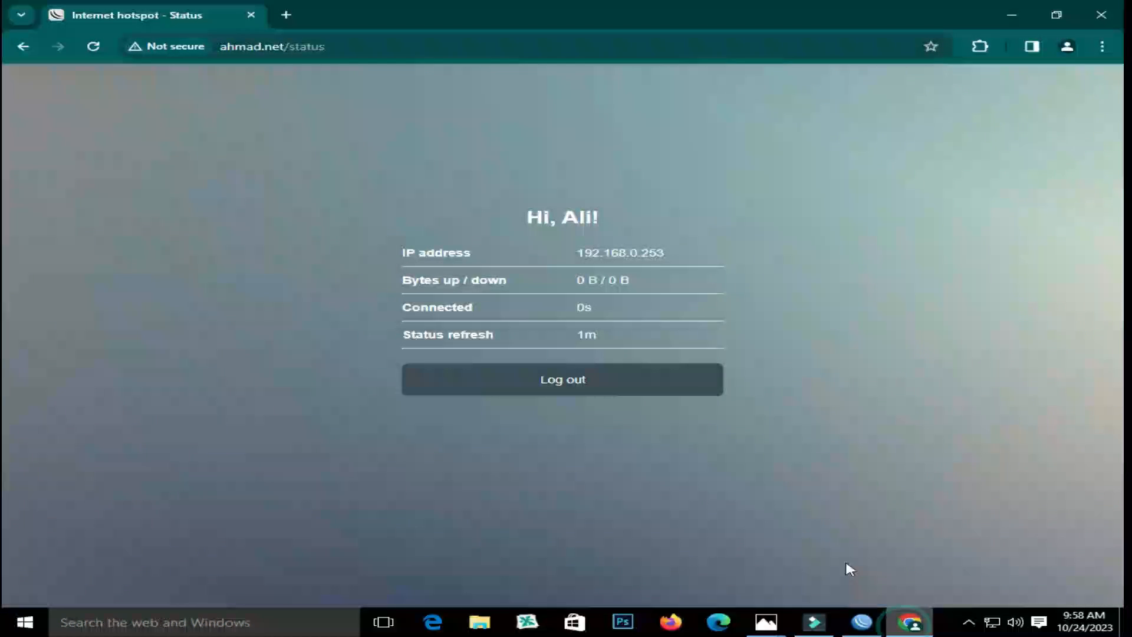
Log out, then log back in through the hotspot form with the user's username and password
left_click(558, 392)
left_click(558, 392)
left_click(554, 394)
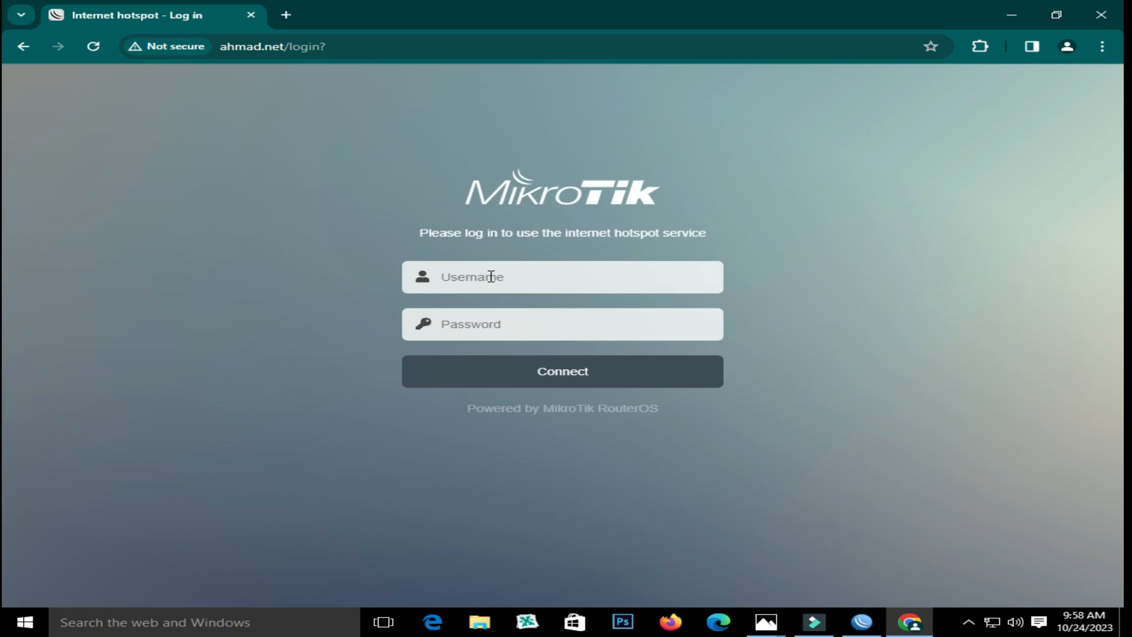
left_click(490, 276)
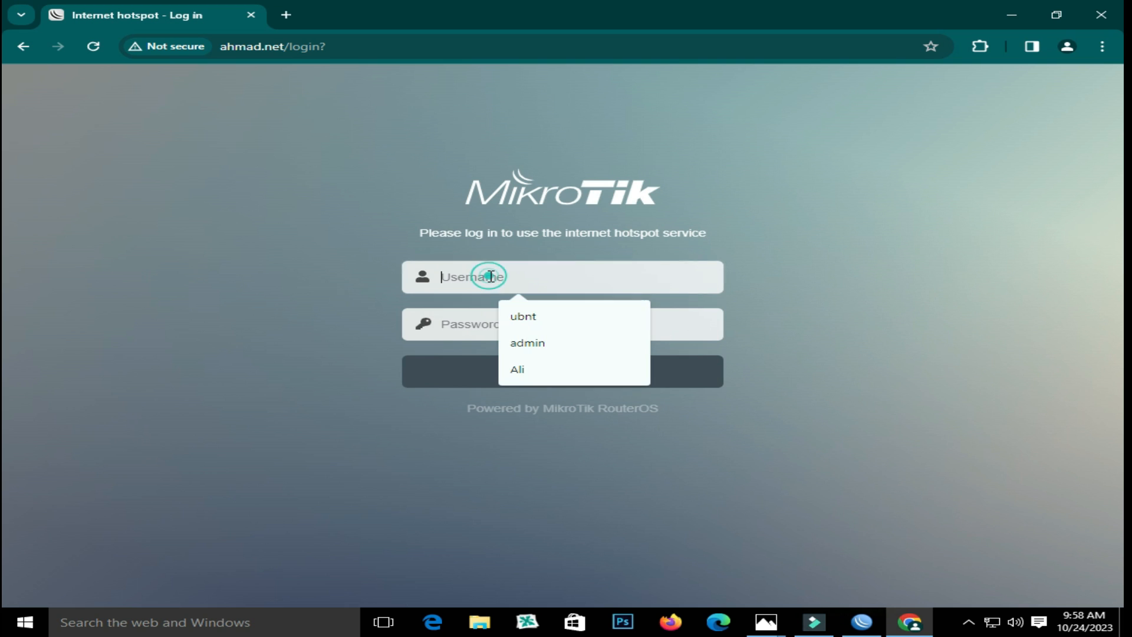
type("Ali")
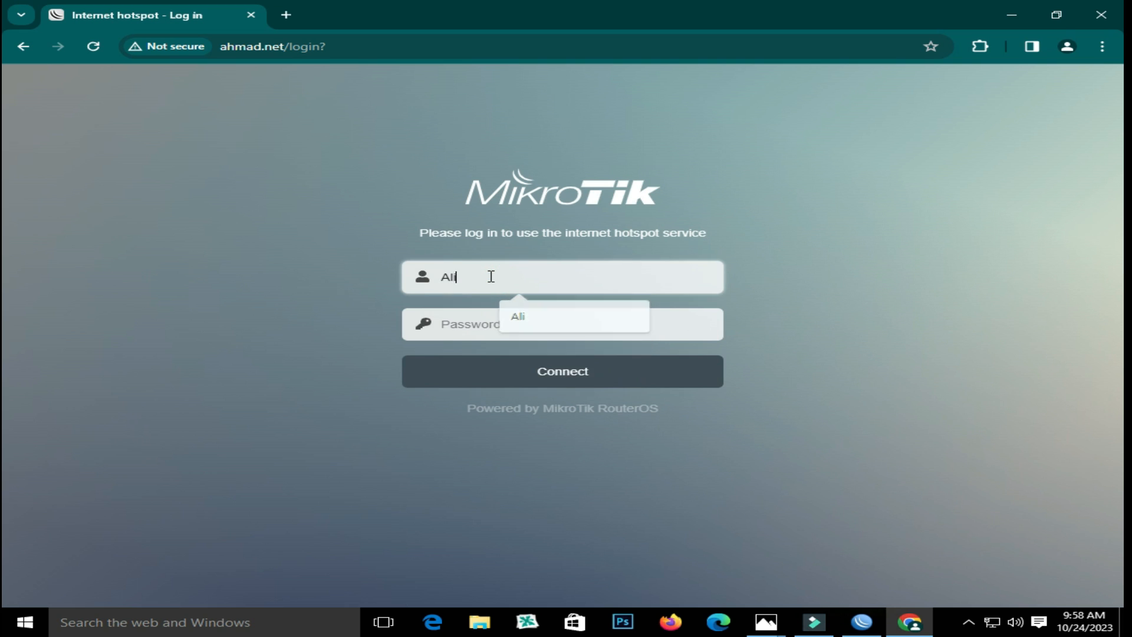
left_click(502, 326)
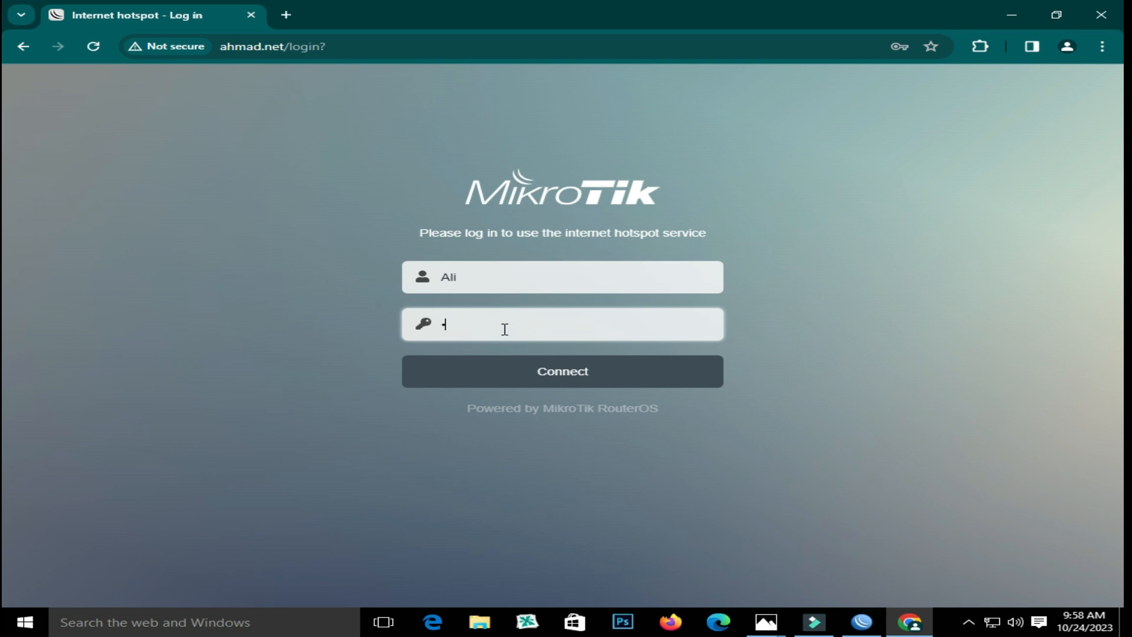
type("1")
key("Return")
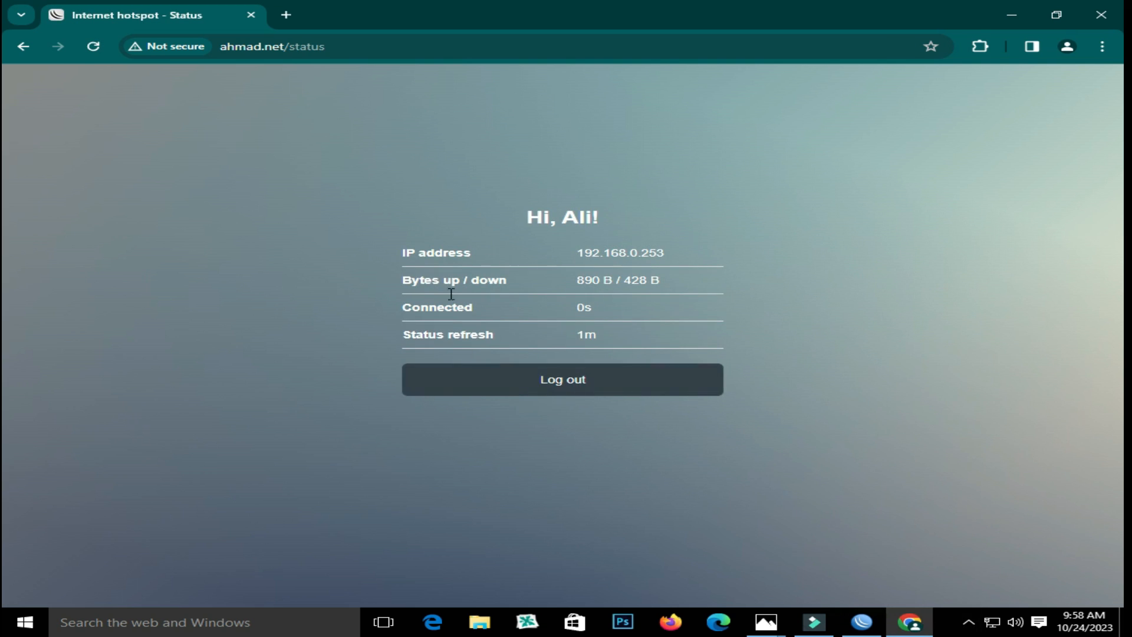
Log out again, confirming the hotspot returns to an empty login form
left_click(571, 382)
left_click(563, 399)
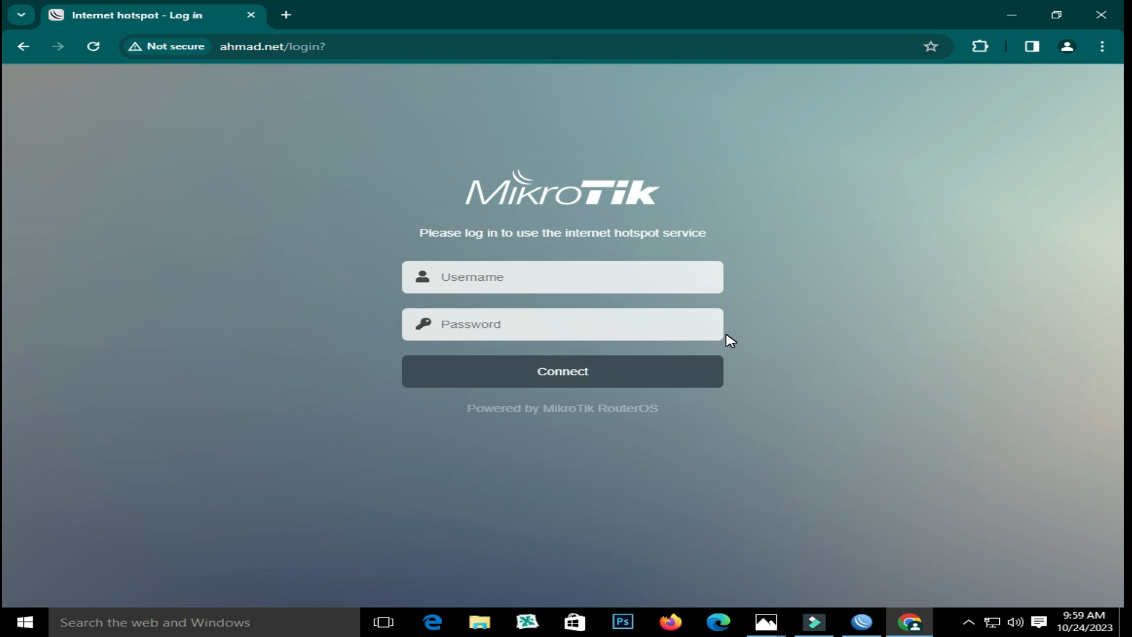
left_click(766, 622)
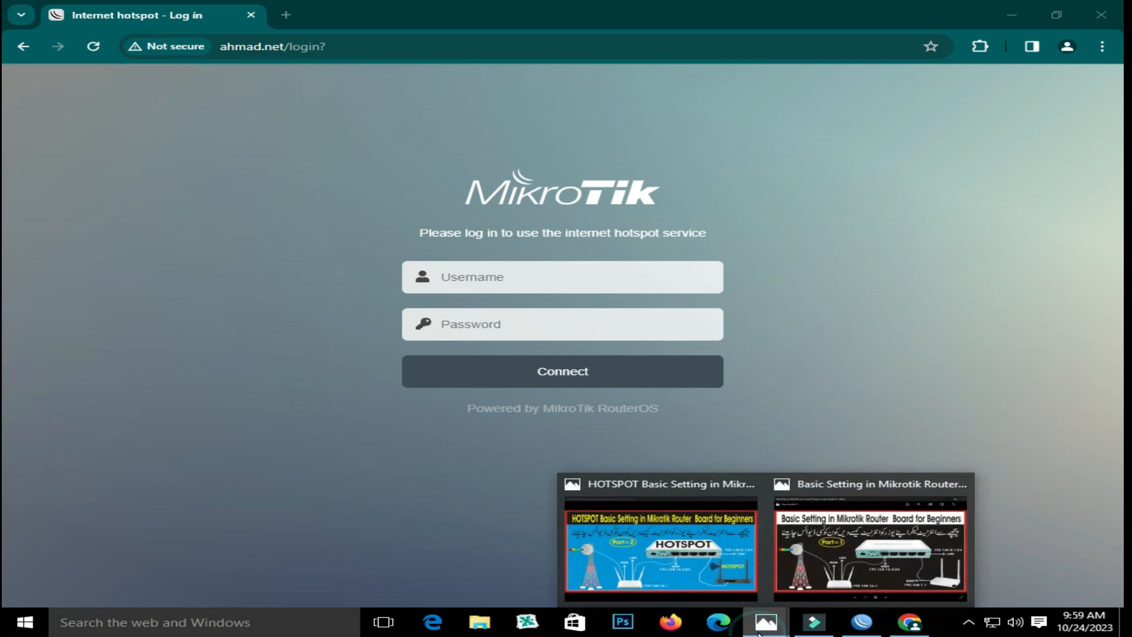
Open the HOTSPOT Basic Setting in Mikrotik Router Board for Beginners diagram from the Photos thumbnail
left_click(716, 567)
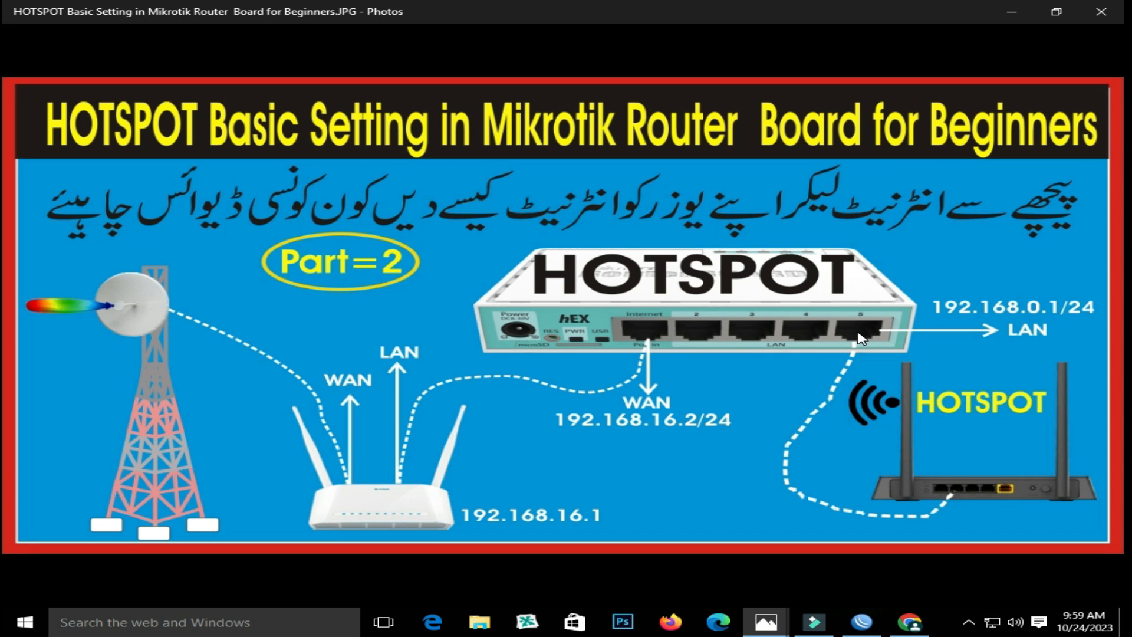
mouse_move(859, 339)
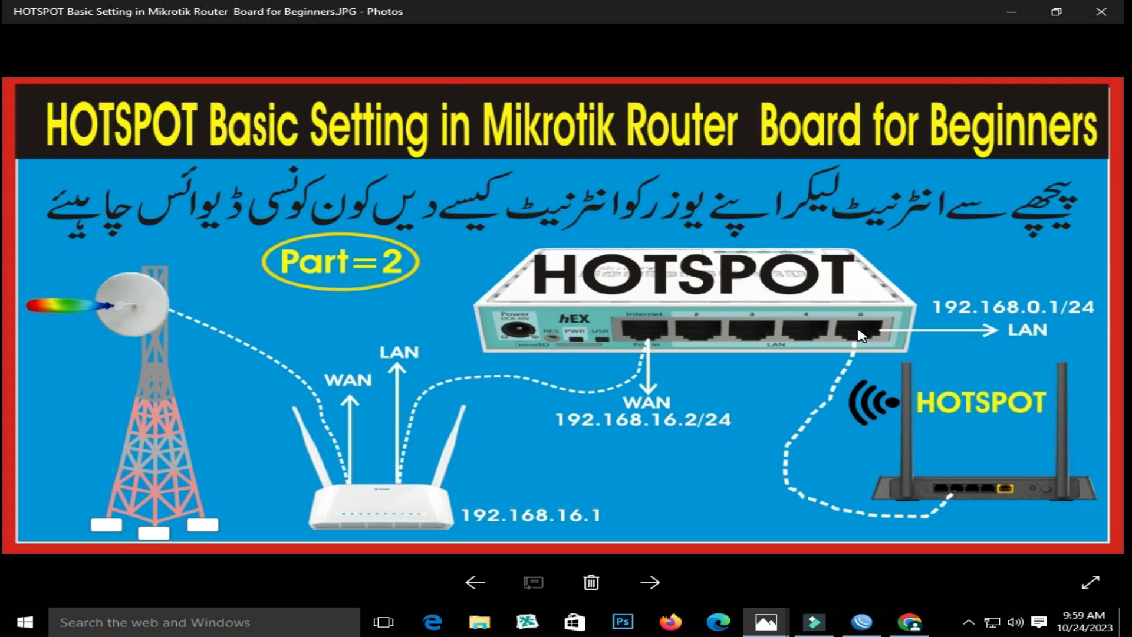
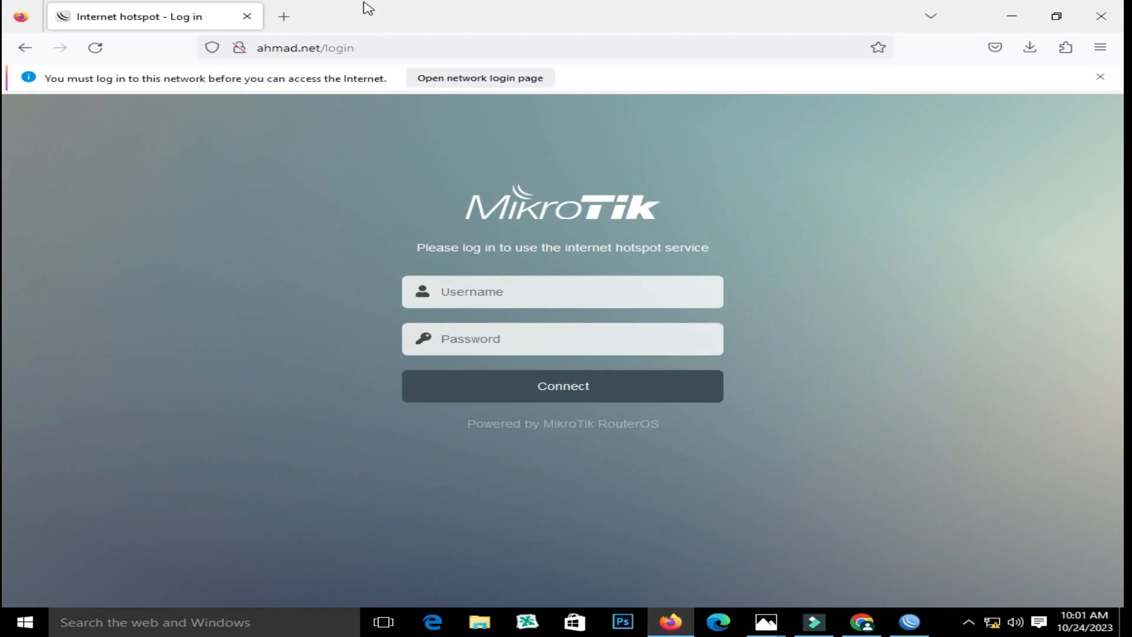
Load the TOTOLINK router's login page at 192.168.0.1 in a fresh browser tab
left_click(288, 17)
left_click(249, 18)
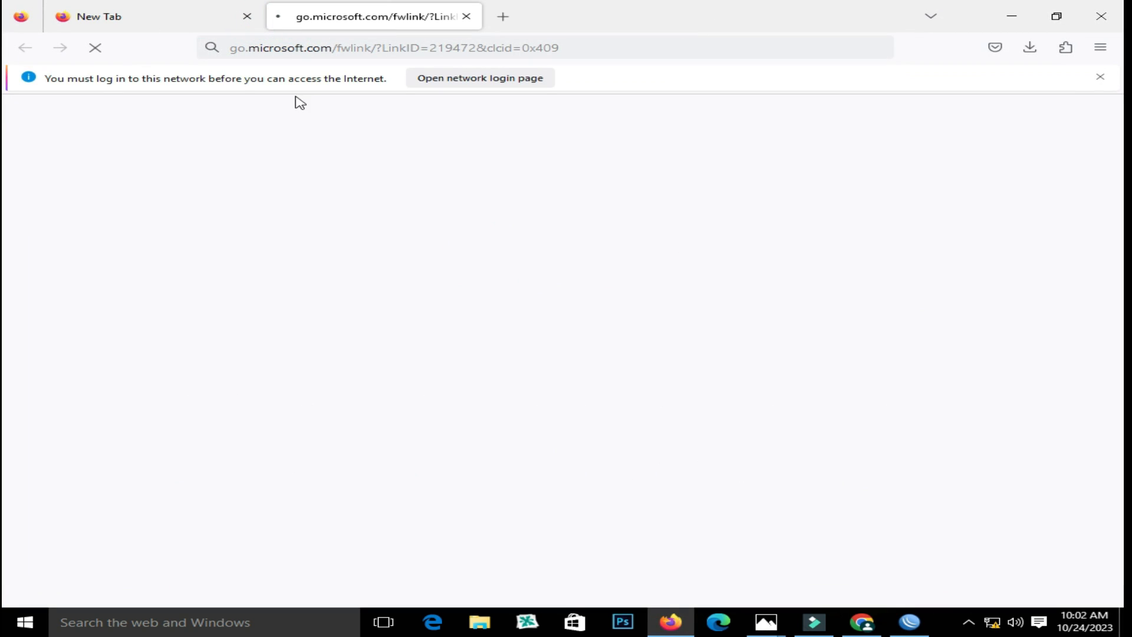
left_click(326, 48)
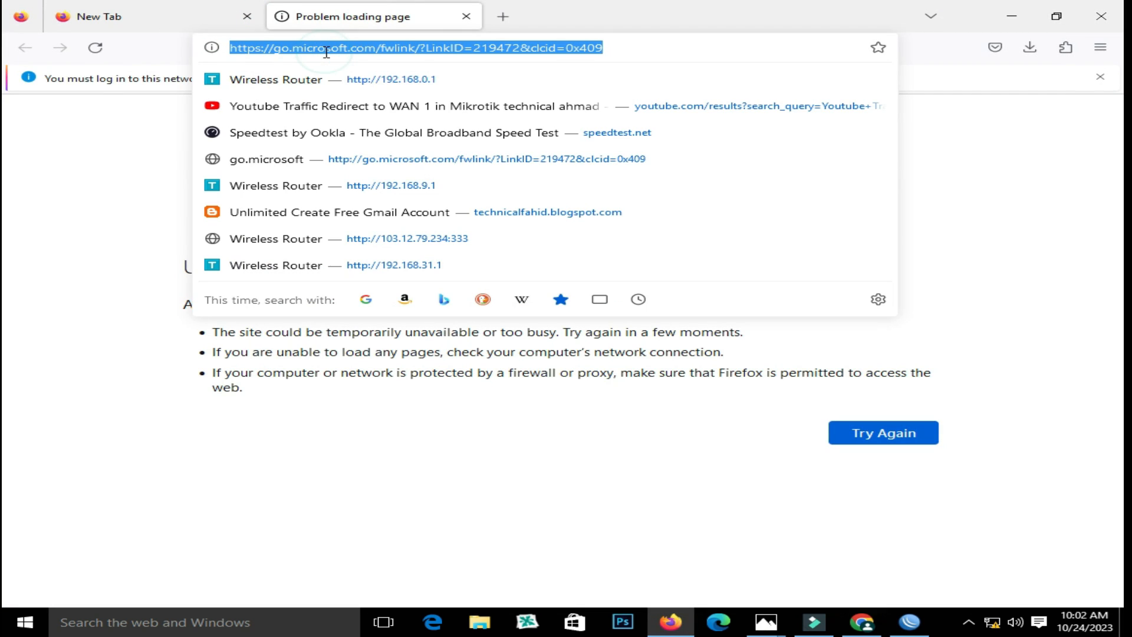
type("192.168")
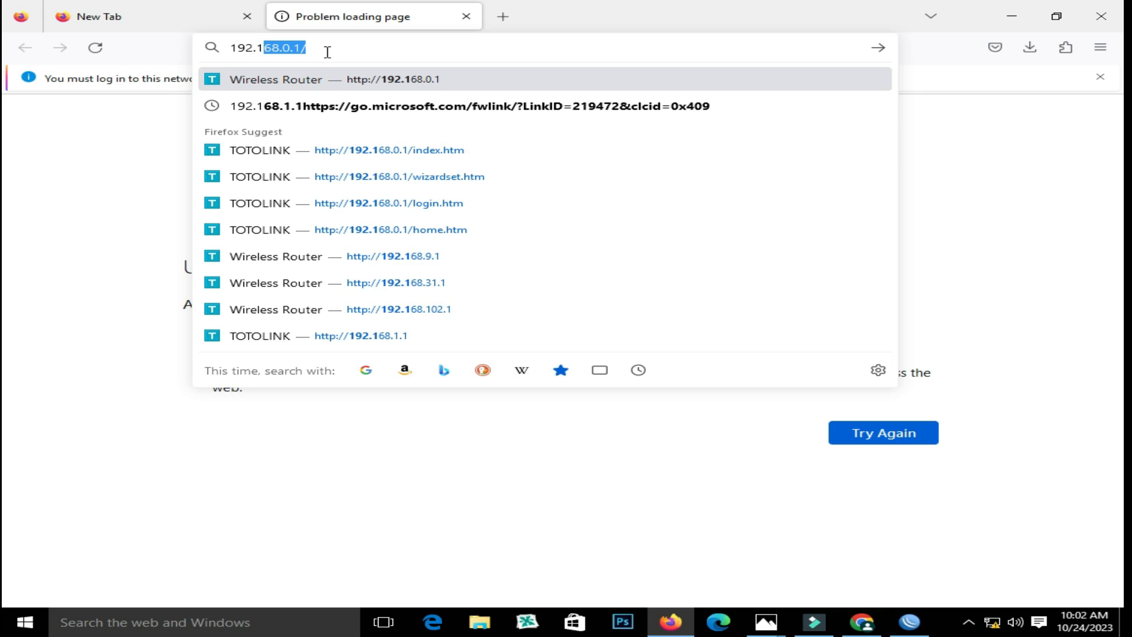
type(".0.1")
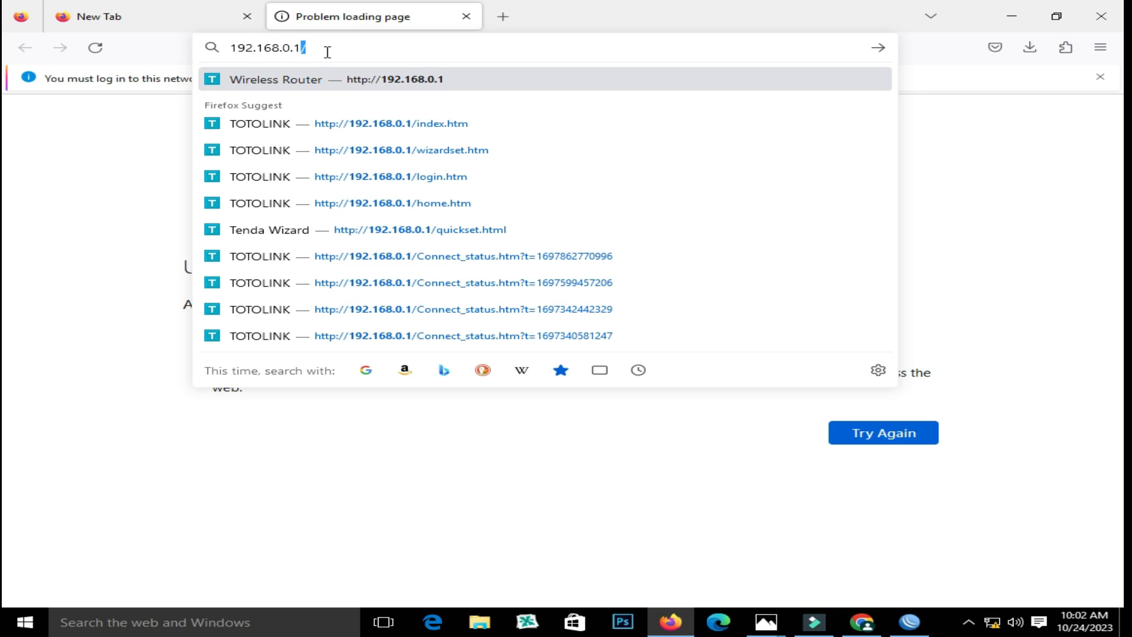
key("Return")
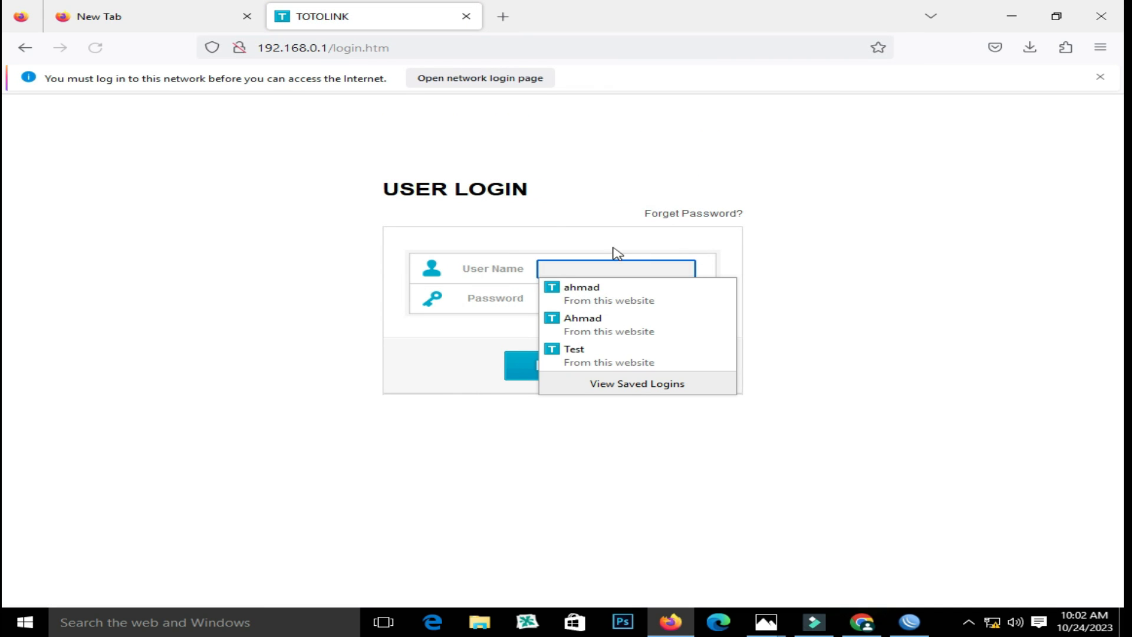
Log in with the router's admin username and password without saving the login
type("admin")
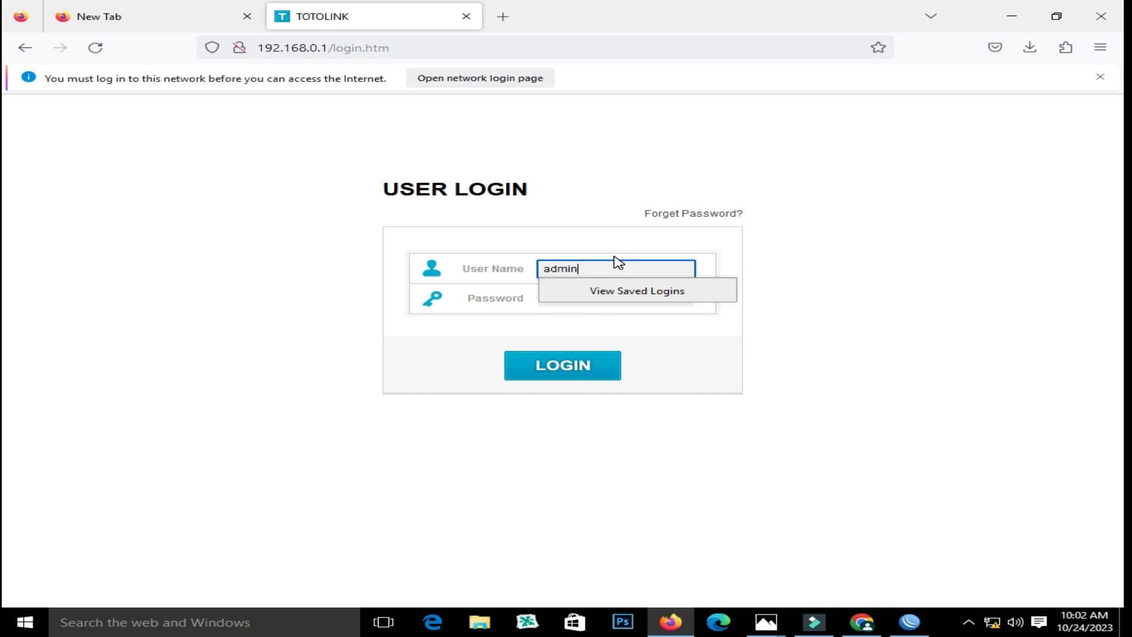
key("Tab")
type("admin")
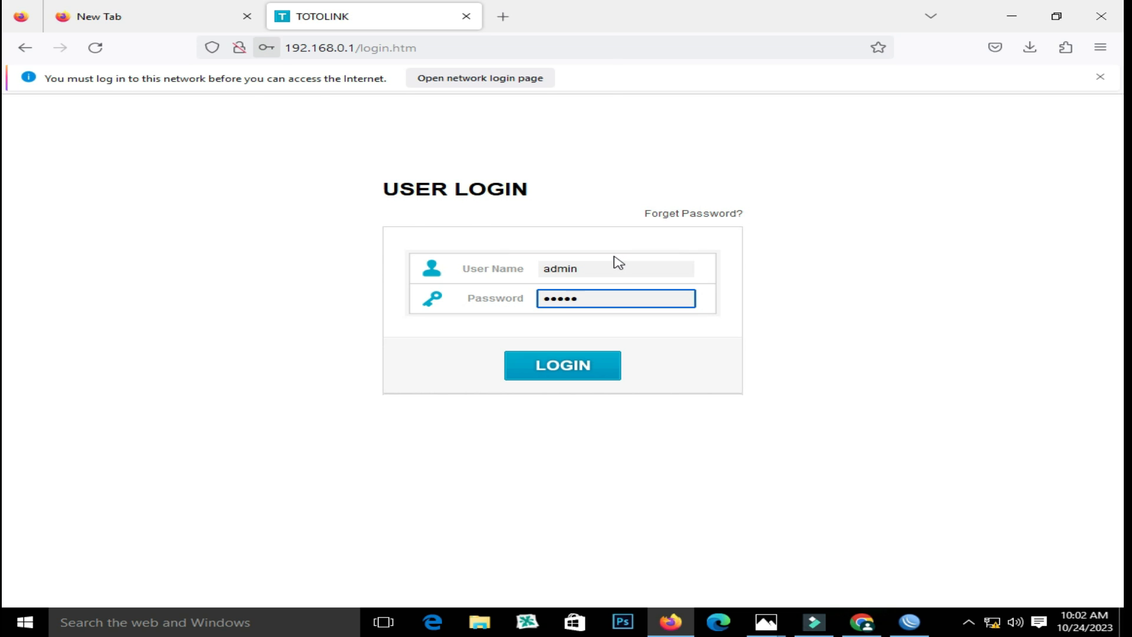
key("Return")
left_click(549, 235)
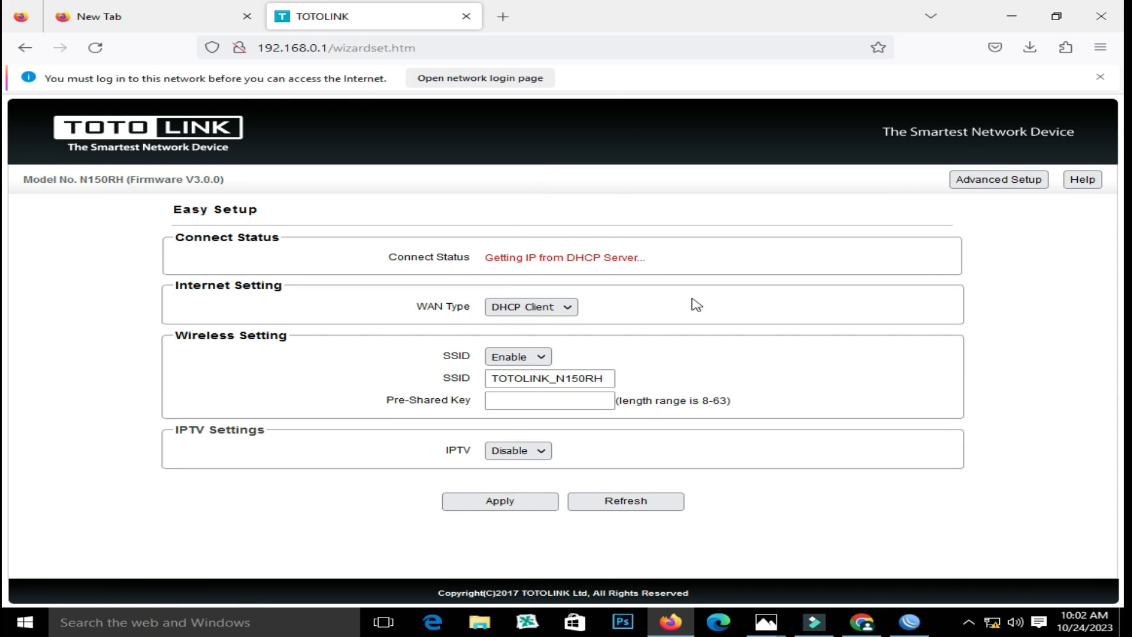
left_click(768, 621)
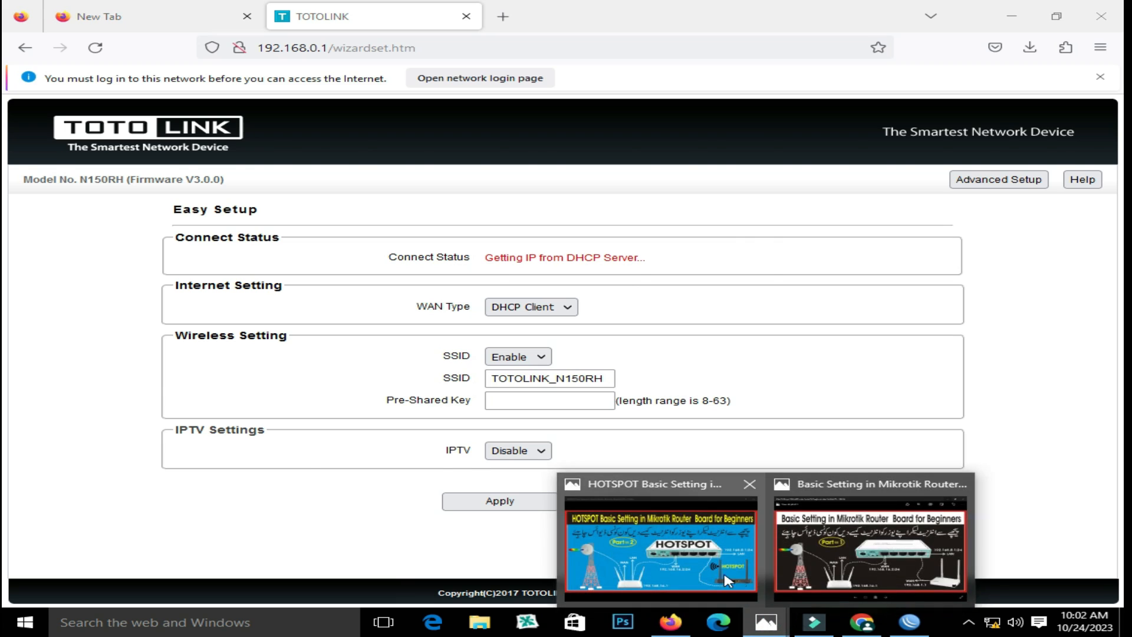
left_click(707, 566)
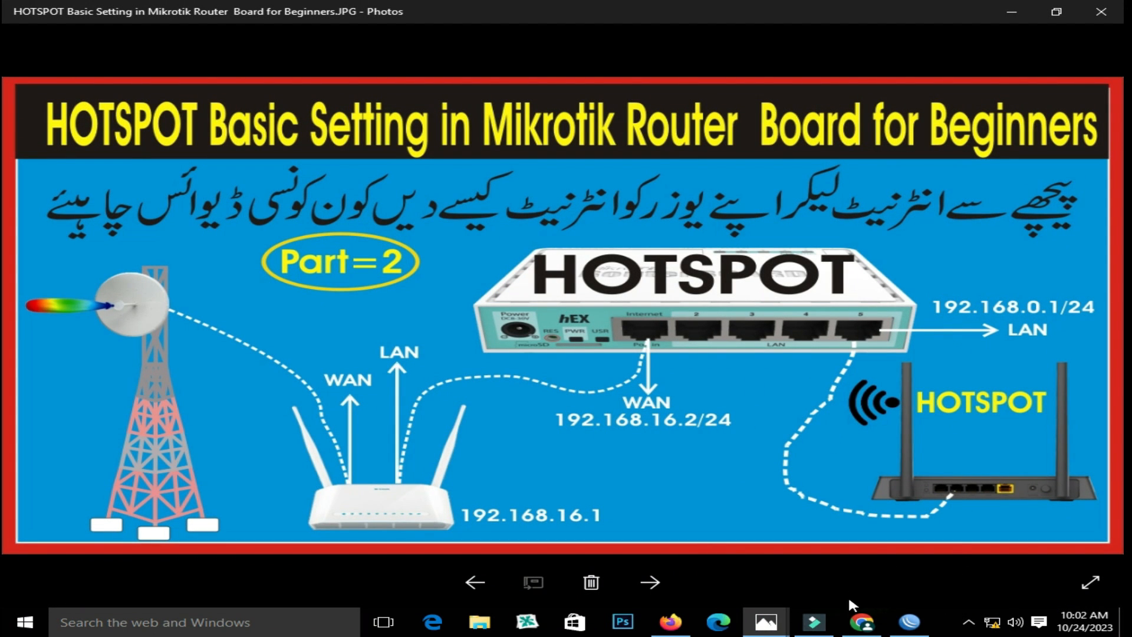
left_click(669, 620)
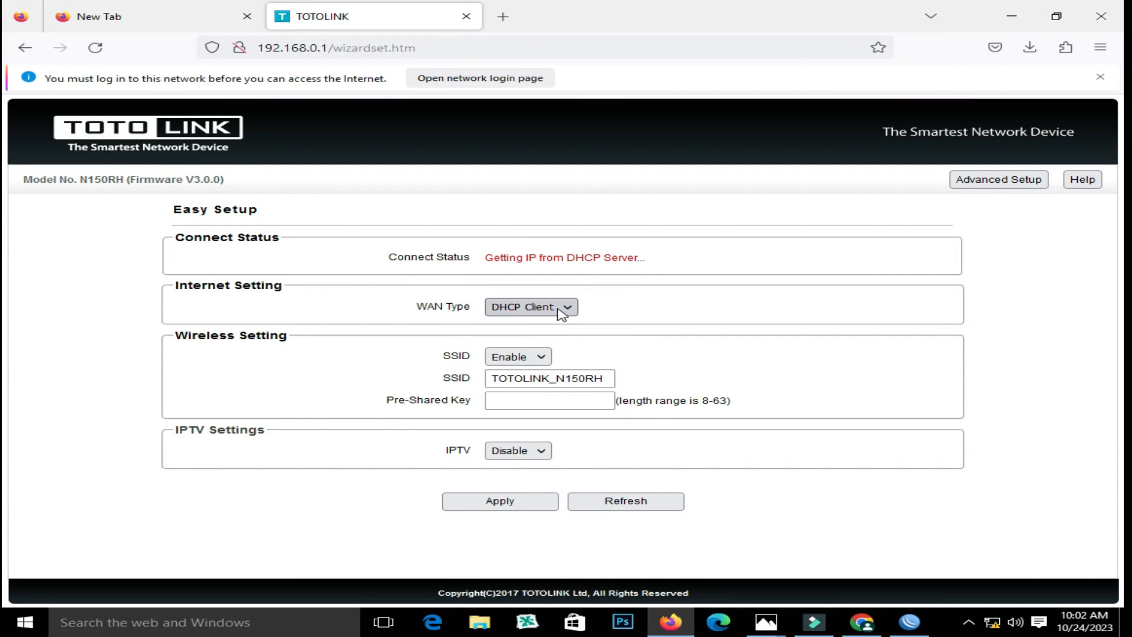
Change the LAN IP address in Advanced Setup > Network > LAN Settings to 192.168.10.1 and apply
left_click(981, 181)
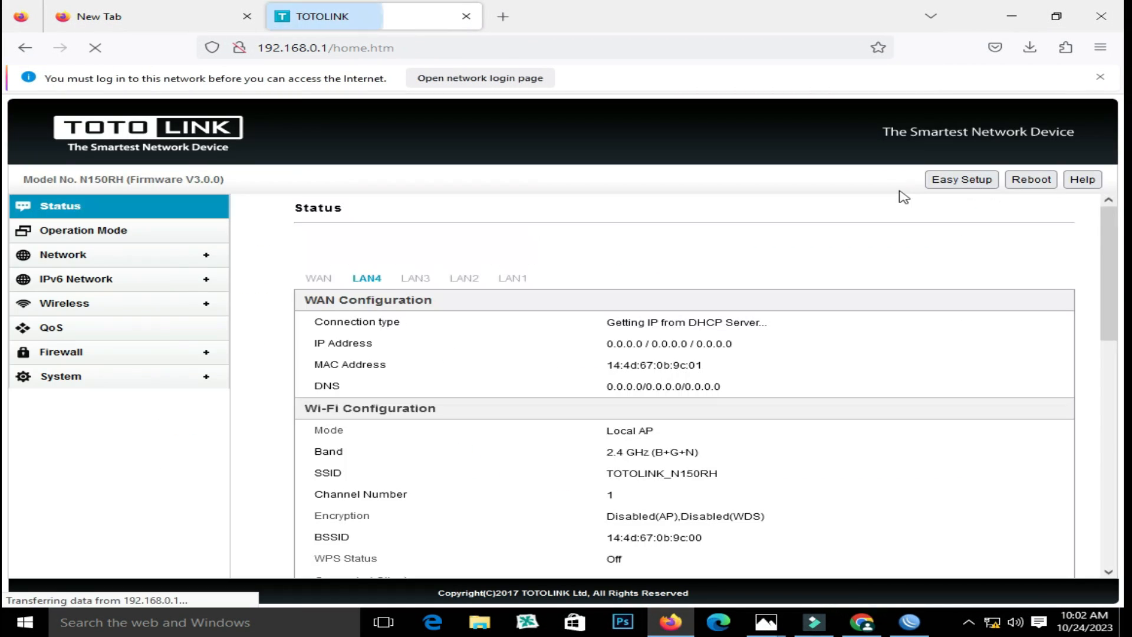
left_click(58, 261)
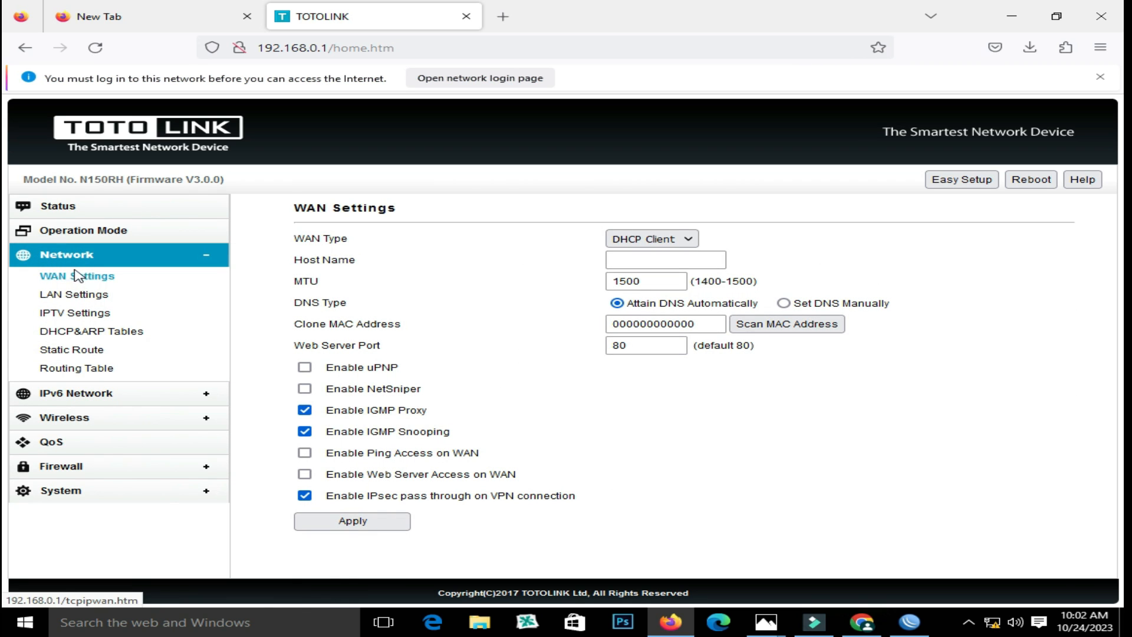
left_click(89, 294)
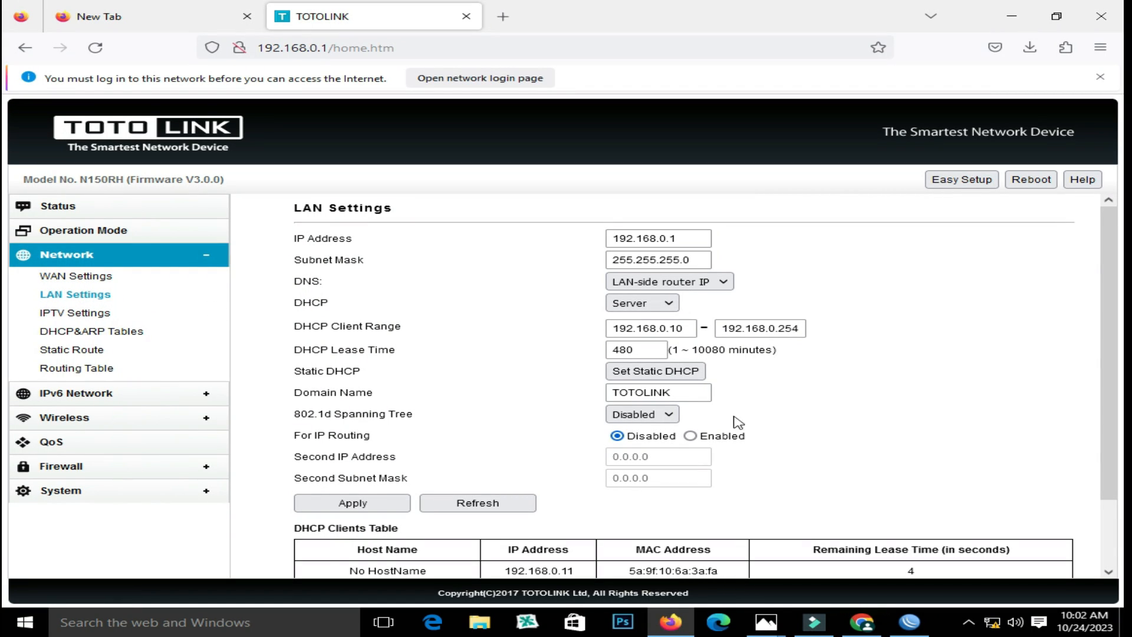
left_click(666, 236)
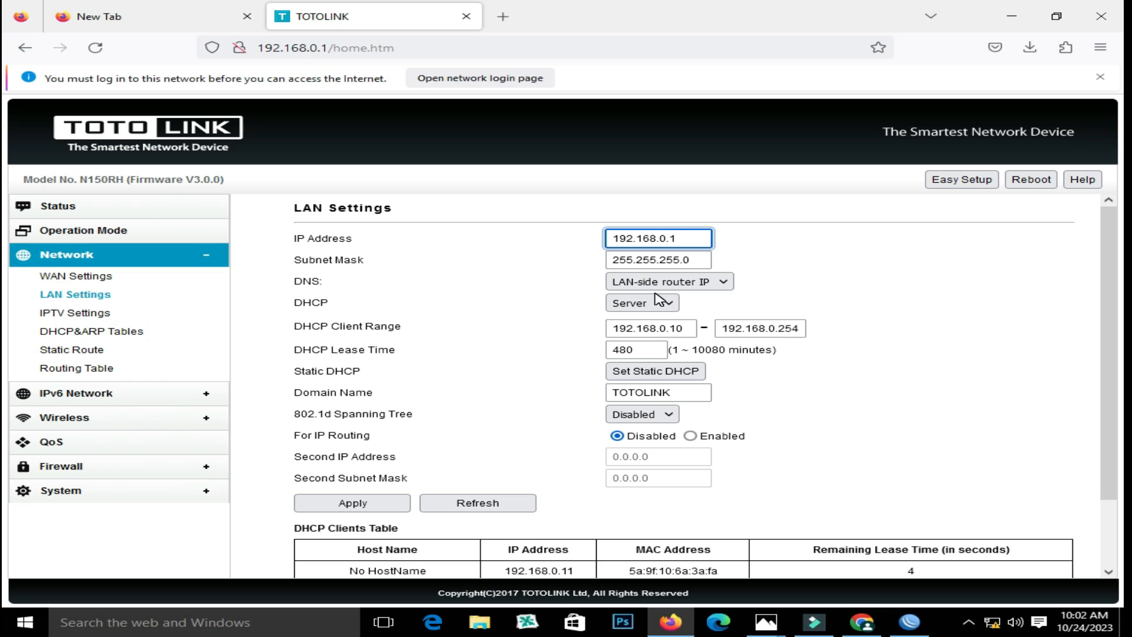
left_click(333, 504)
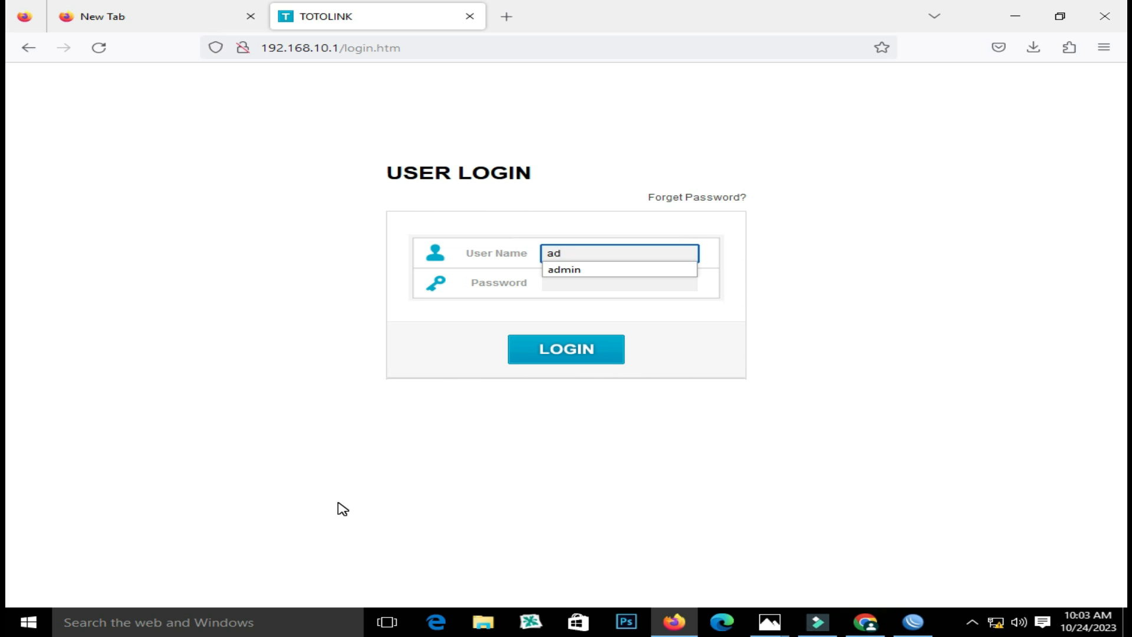
Log in at 192.168.10.1 with the admin password, skip saving it, and enter Advanced Setup
key("Tab")
type("a")
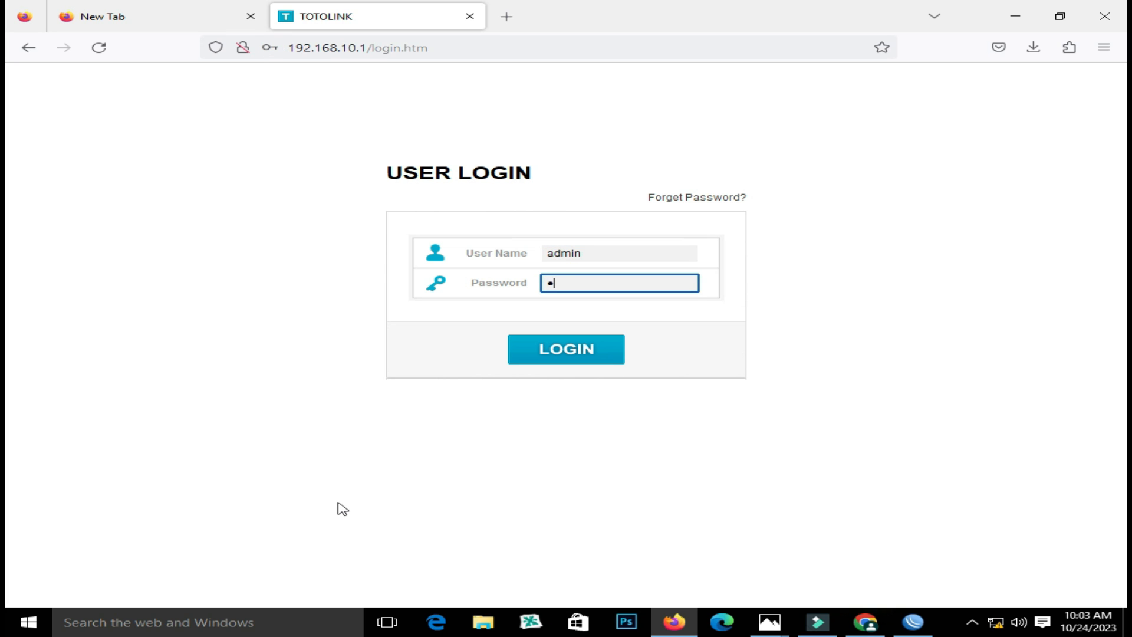
type("dmin")
key("Return")
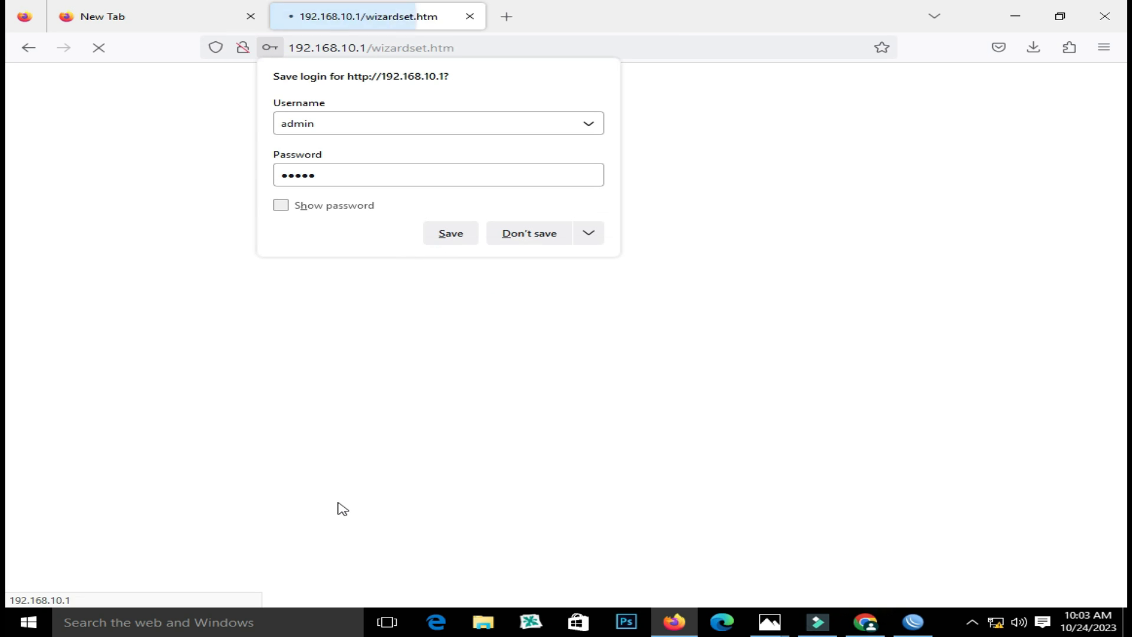
left_click(560, 233)
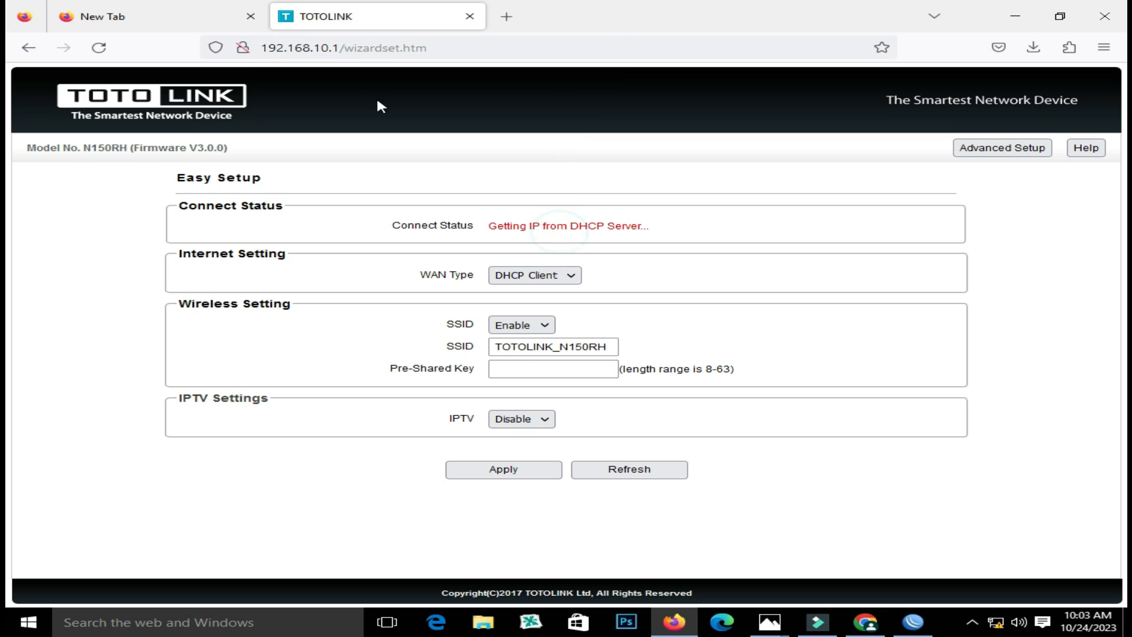
left_click(1002, 148)
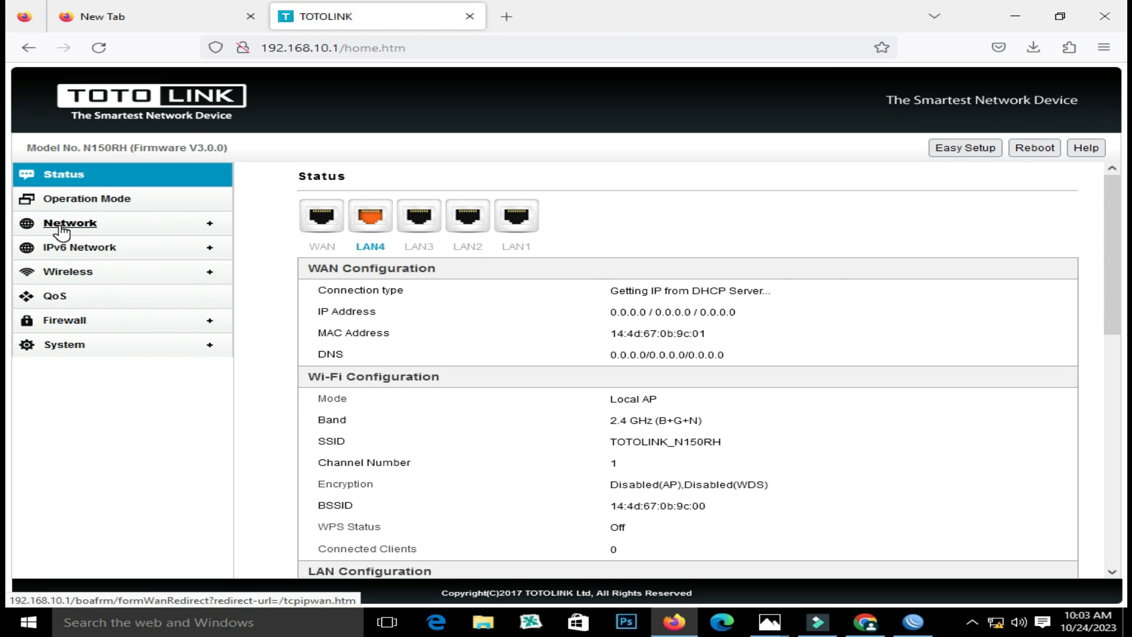
Set DHCP to Disabled in Network > LAN Settings, apply, and reboot the router
left_click(59, 227)
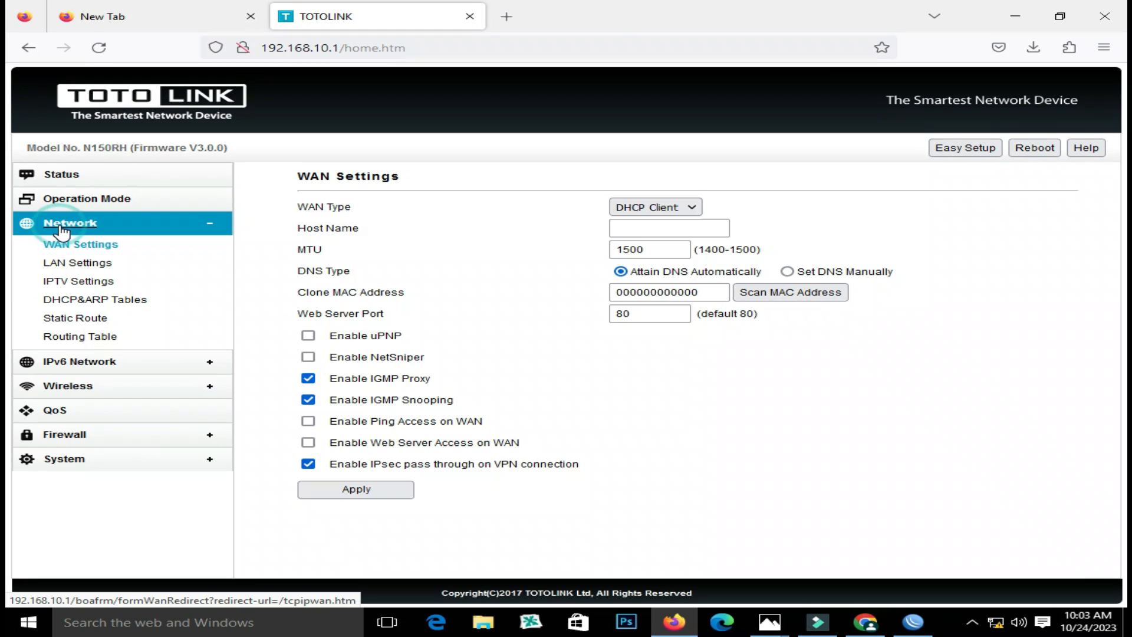
left_click(78, 263)
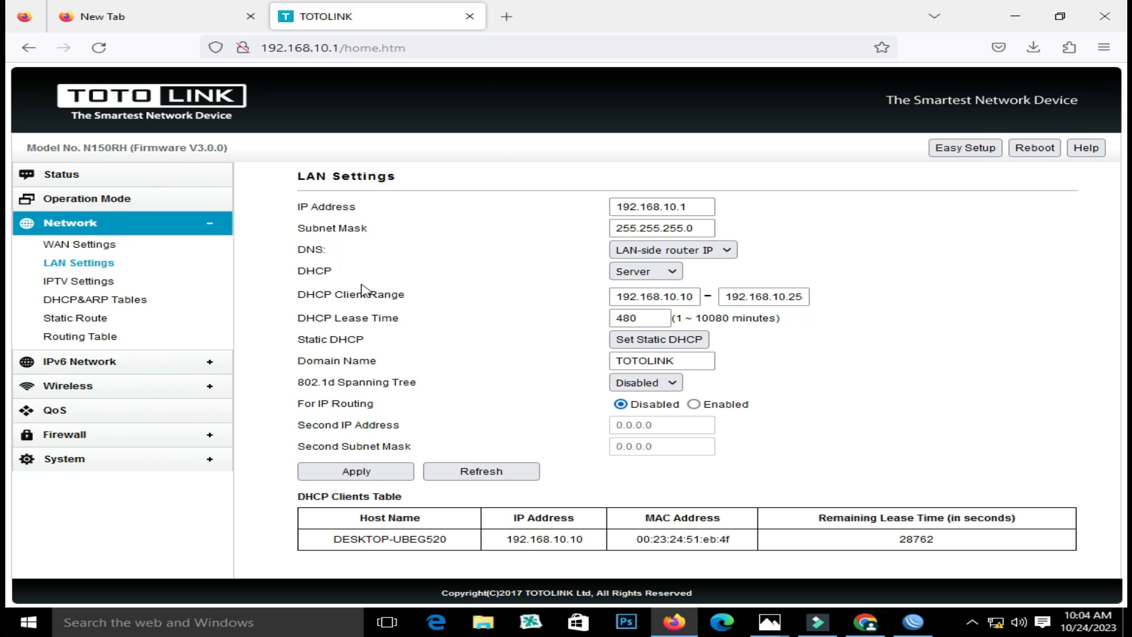
left_click(677, 272)
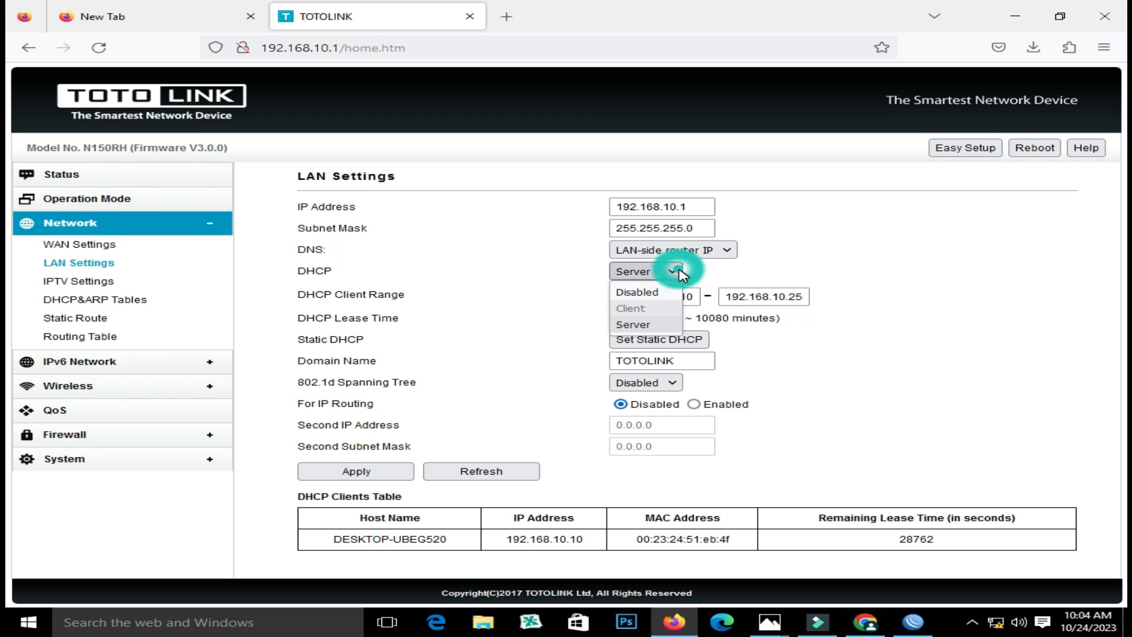
left_click(659, 294)
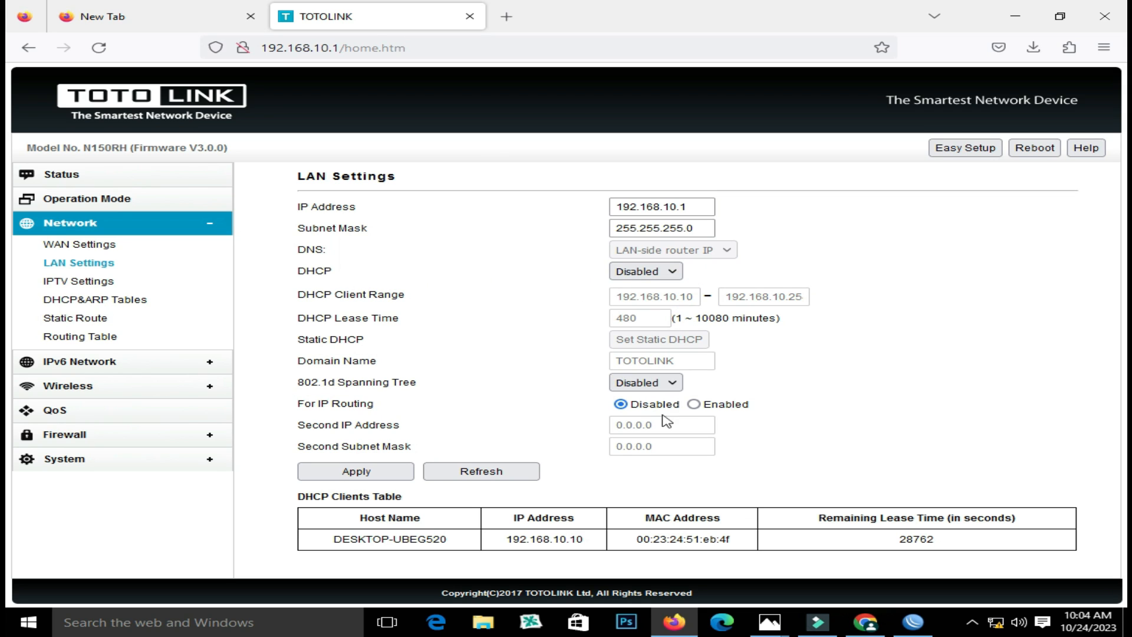
left_click(384, 472)
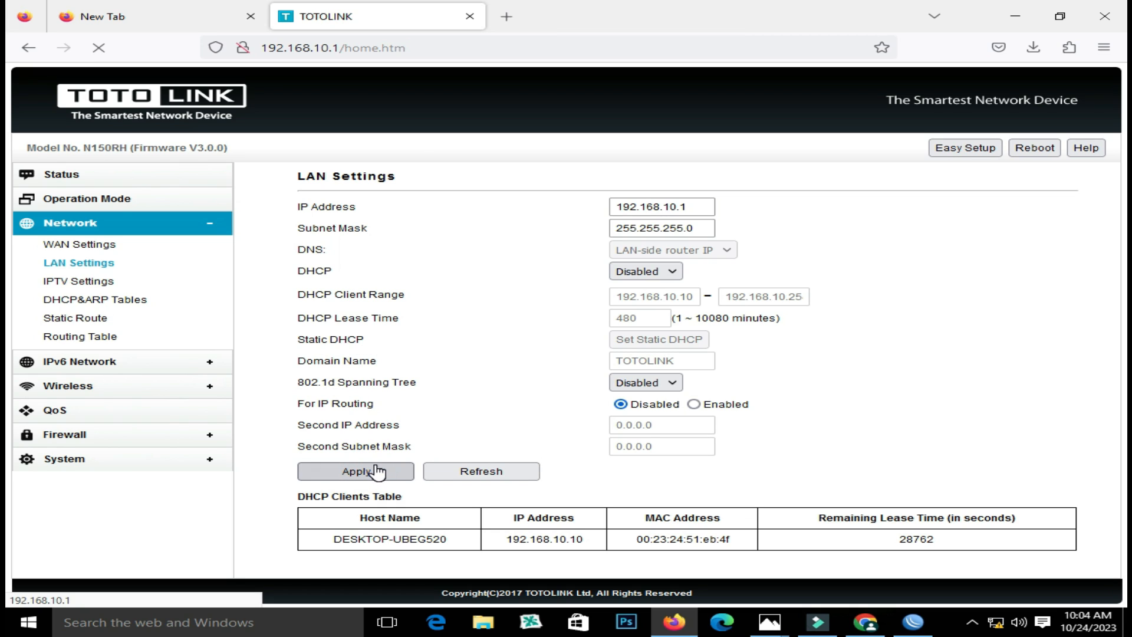
left_click(1031, 149)
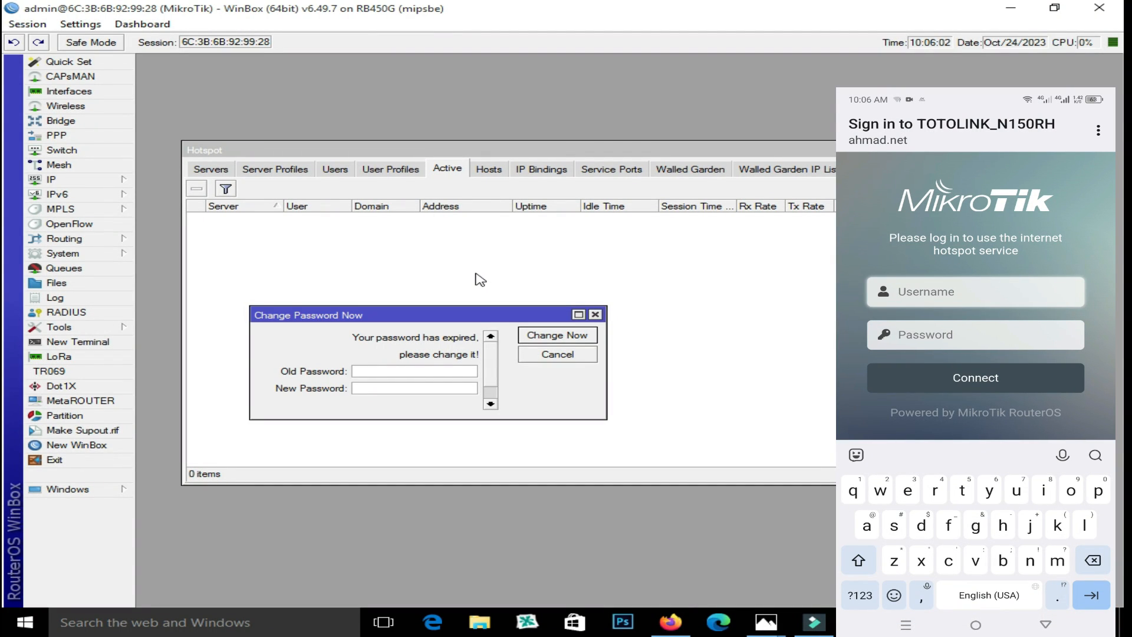
Enter the test user's username on the phone's hotspot login page and submit it
type("a")
key("BackSpace")
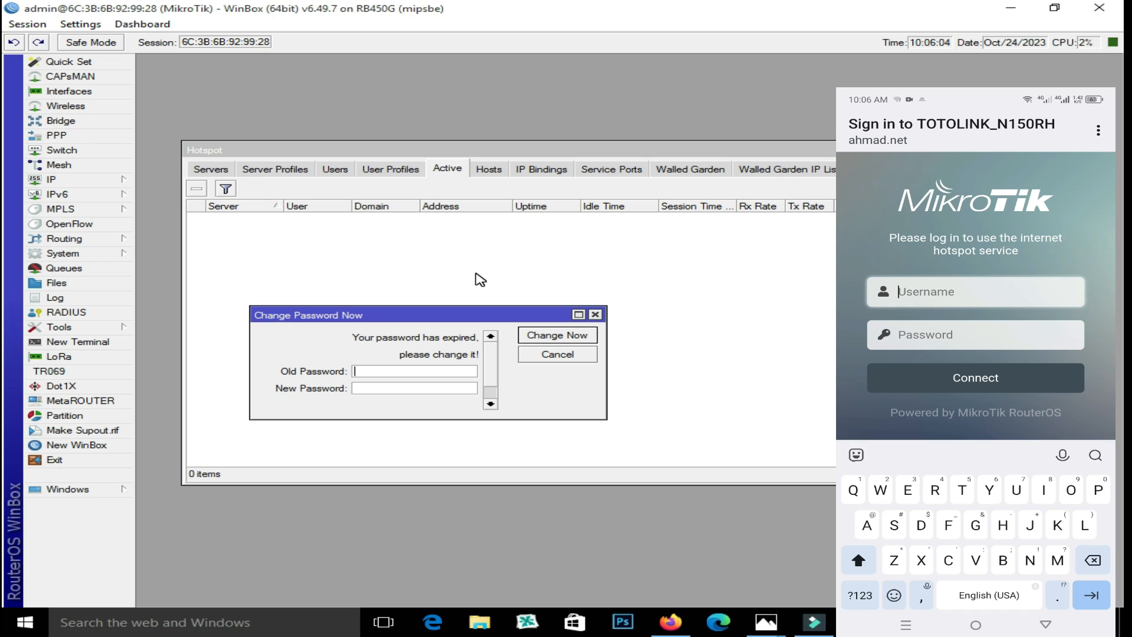
type("a")
key("BackSpace")
type("Ali")
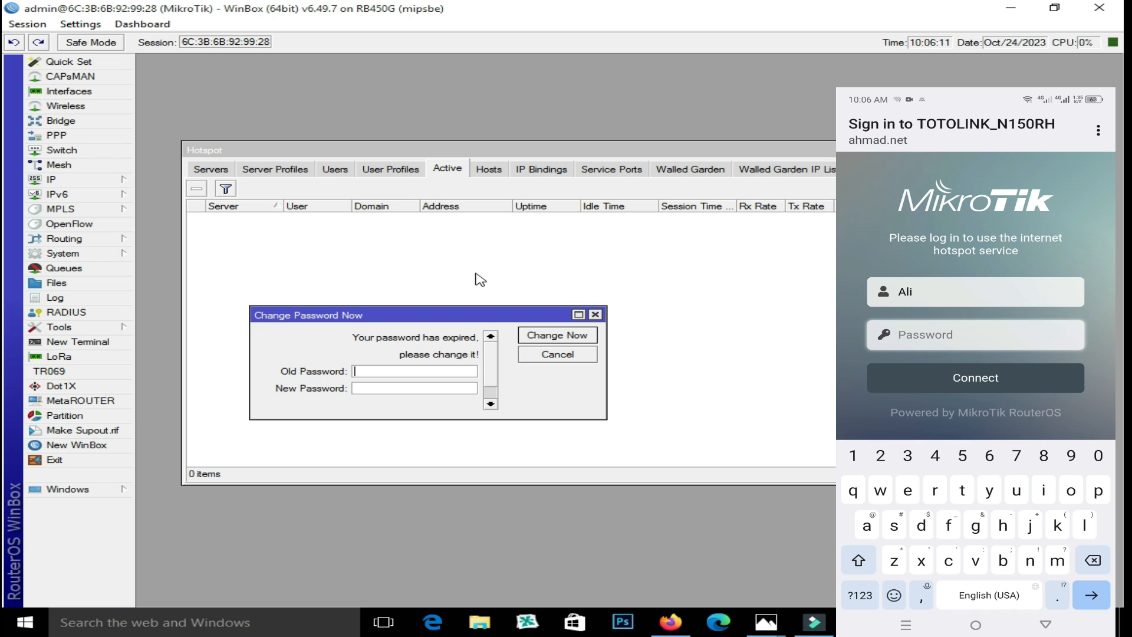
type("1")
key("Return")
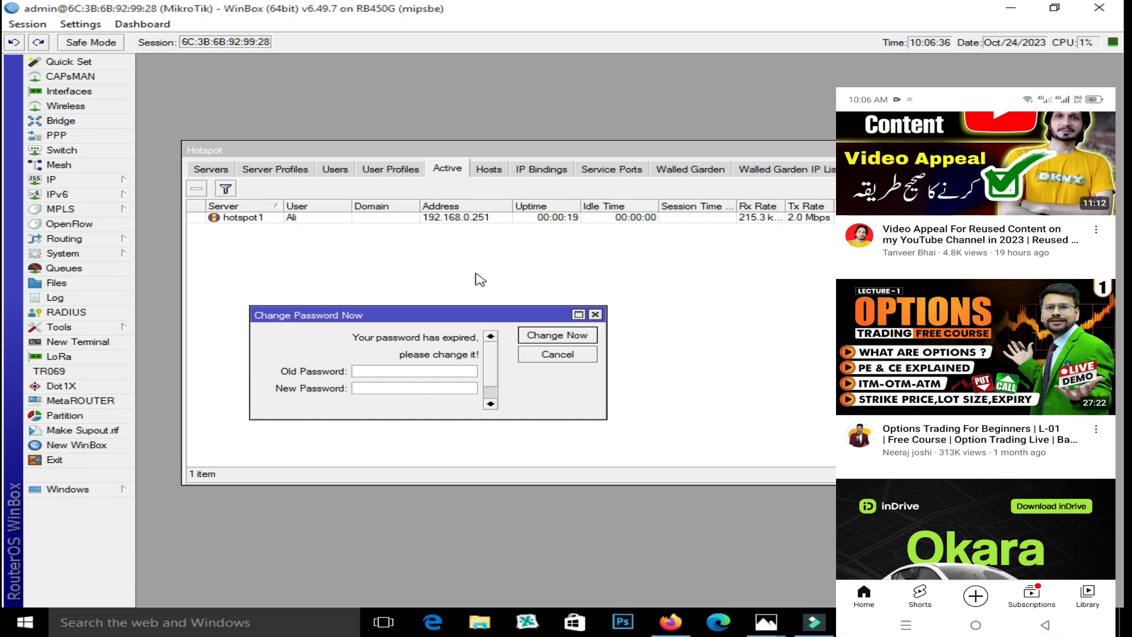
Inspect the 192.168.0.251 session's details and traffic graphs, then remove it from Active
left_click(436, 218)
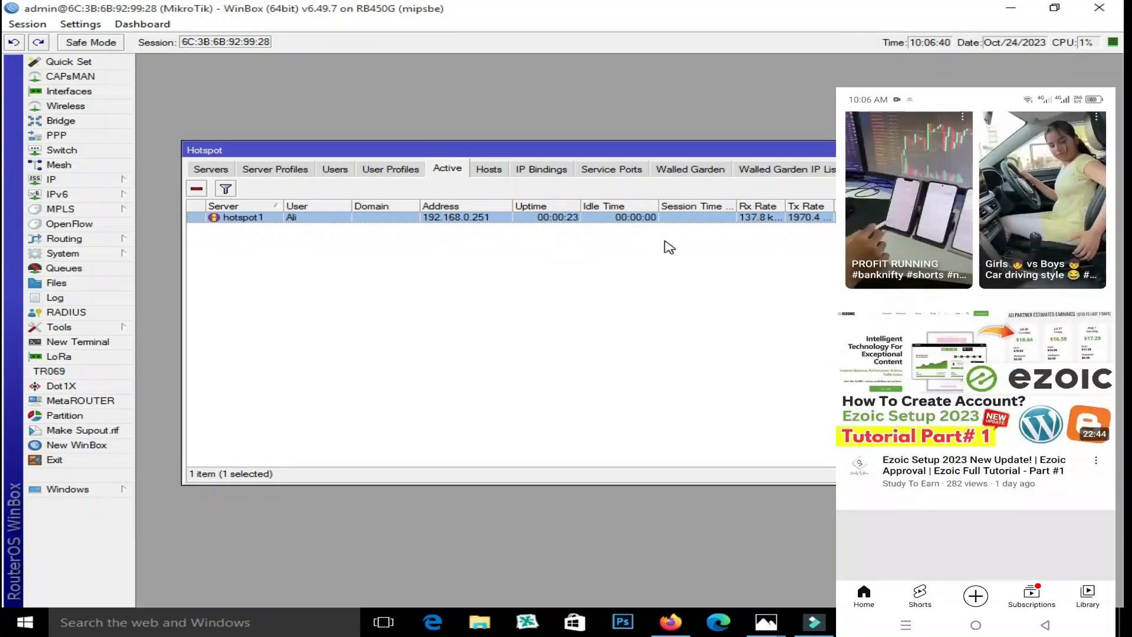
double_click(772, 217)
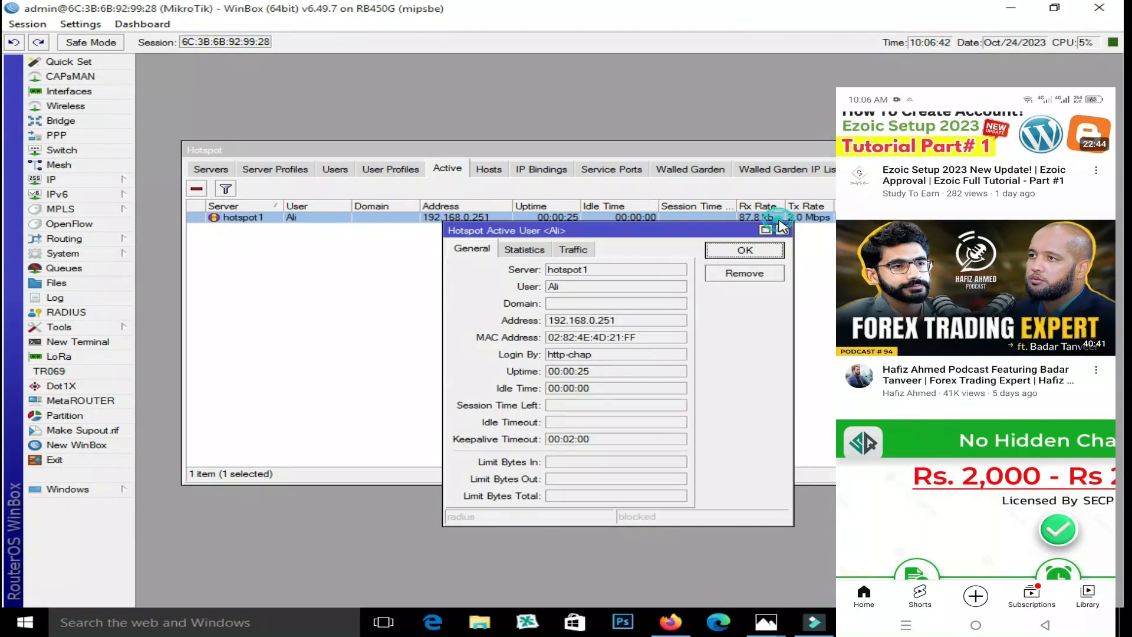
left_click(575, 248)
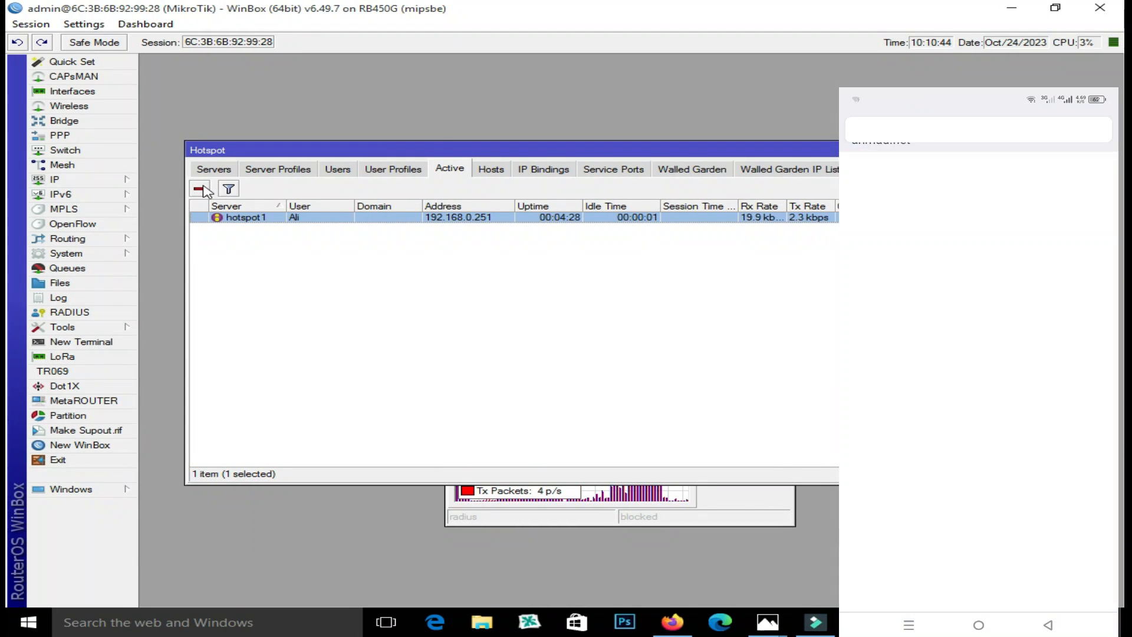
left_click(200, 189)
left_click(327, 218)
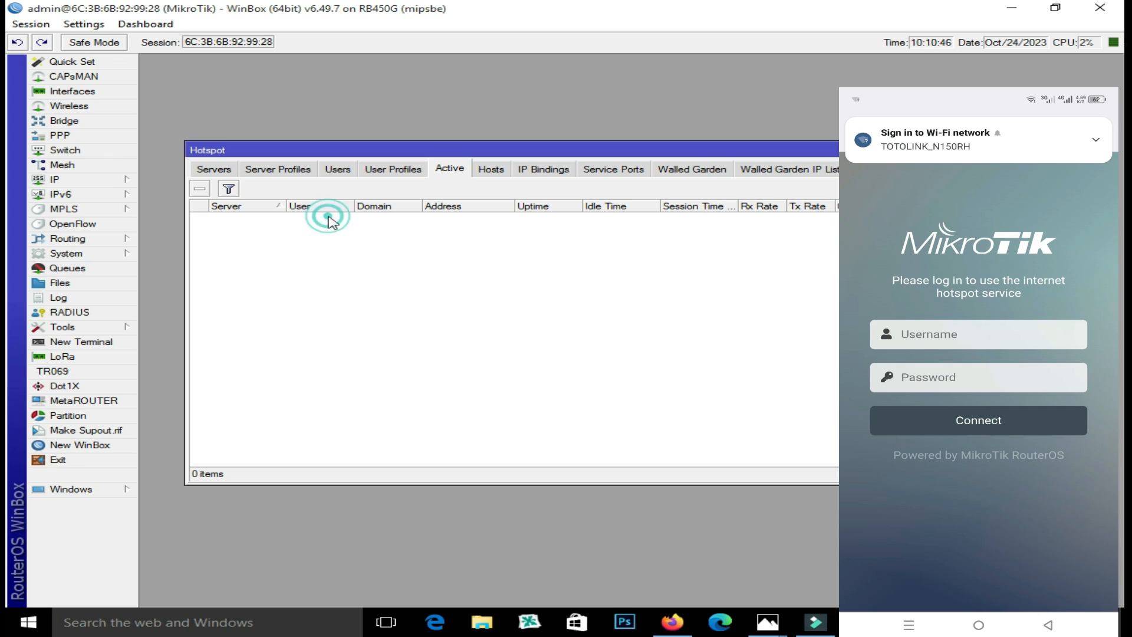